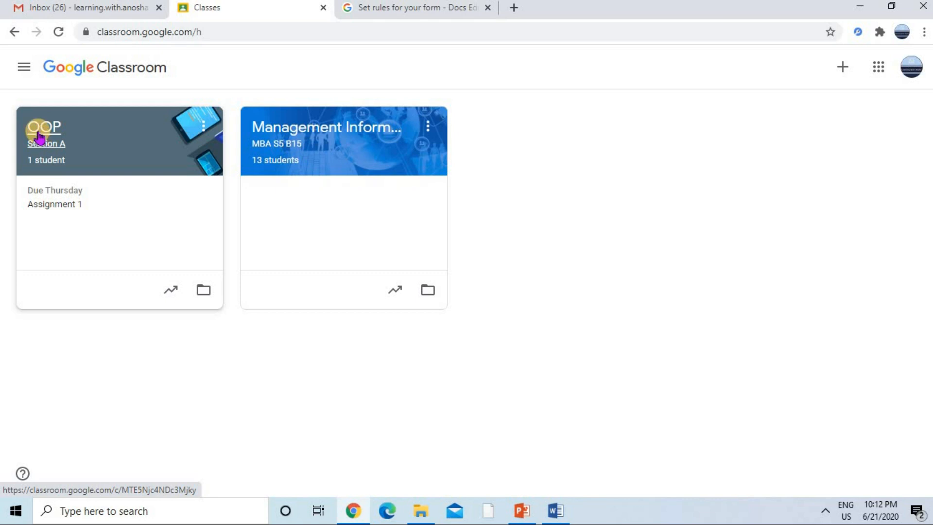
# - Open the OOP Section A class's classwork and start a new quiz assignment
pyautogui.click(39, 135)
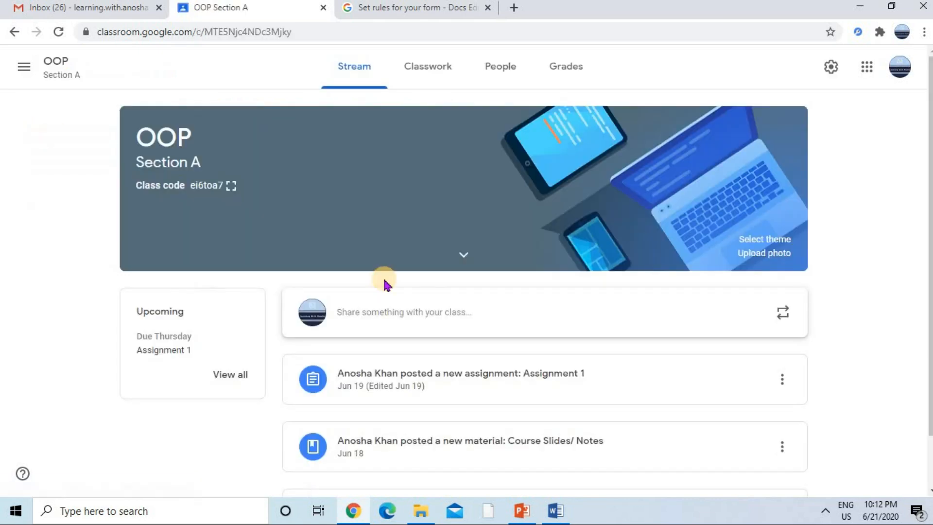
pyautogui.click(435, 78)
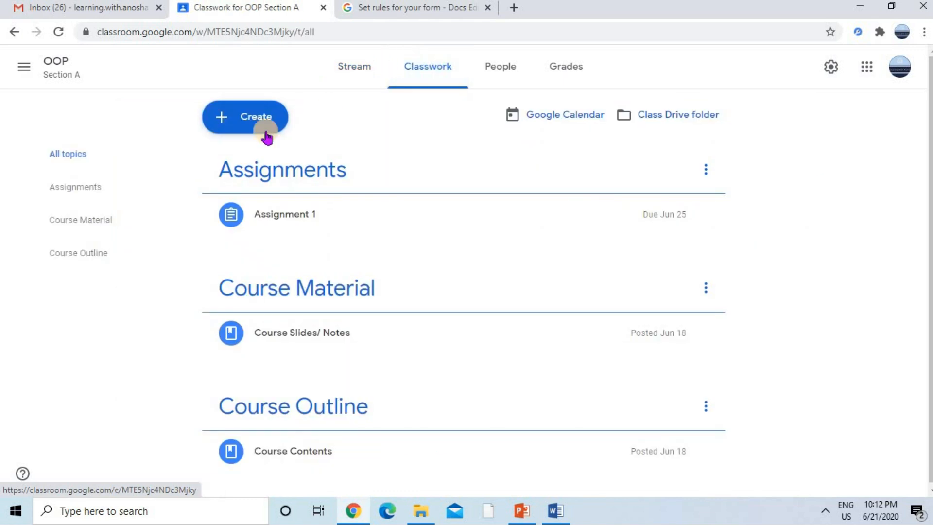
pyautogui.click(244, 115)
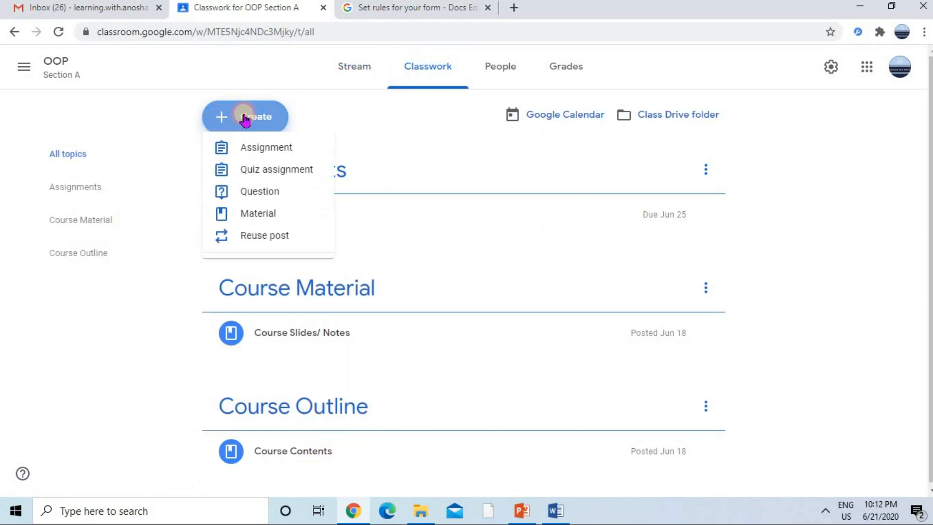
pyautogui.click(255, 178)
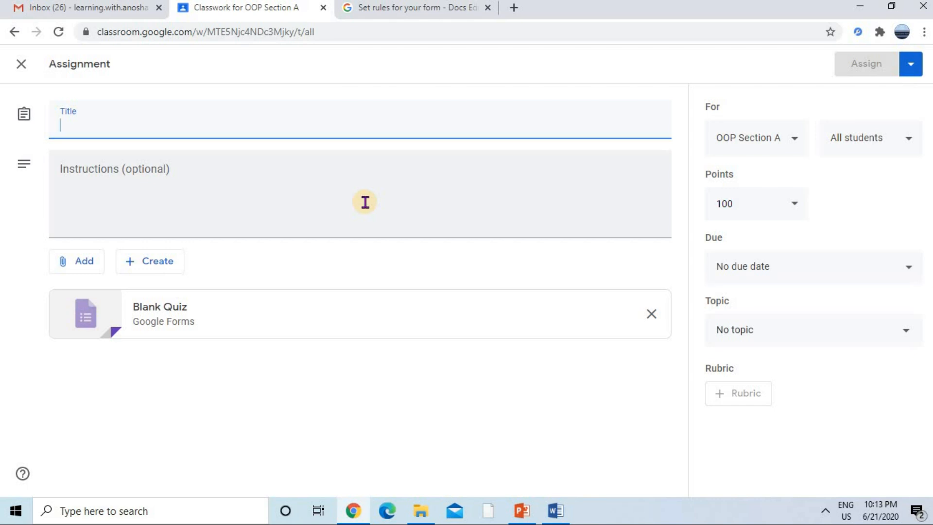
# - Title the assignment "Programming Quiz" and enter the instructions "Total Time : 20 mins"
pyautogui.write('Programming Quiz')
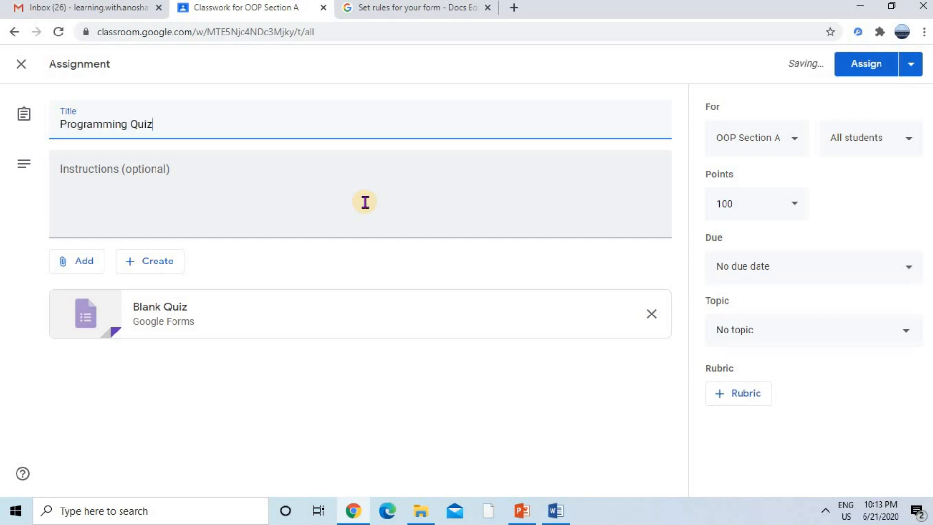
pyautogui.click(342, 181)
pyautogui.write('Total Time : 20 mins')
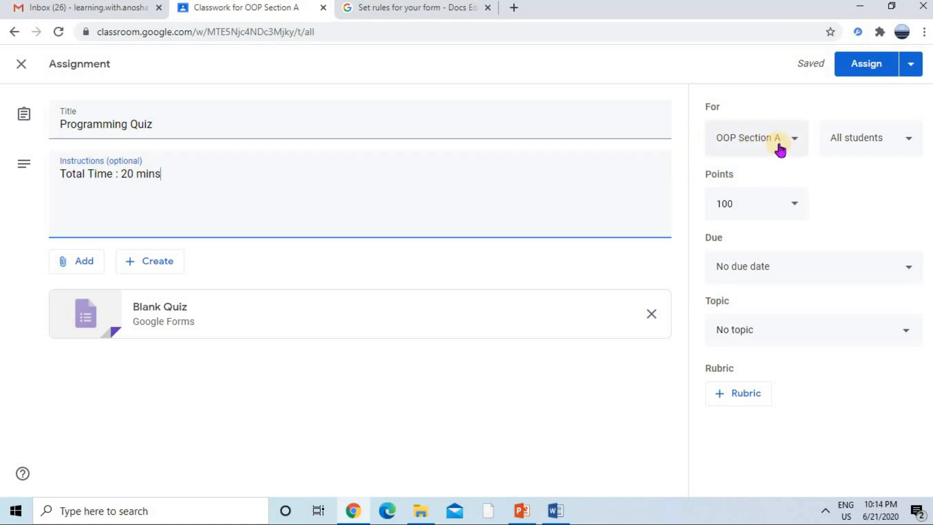
# - Check the class and student recipient lists, and try also assigning the quiz to the MBA S5 B15 class
pyautogui.click(780, 151)
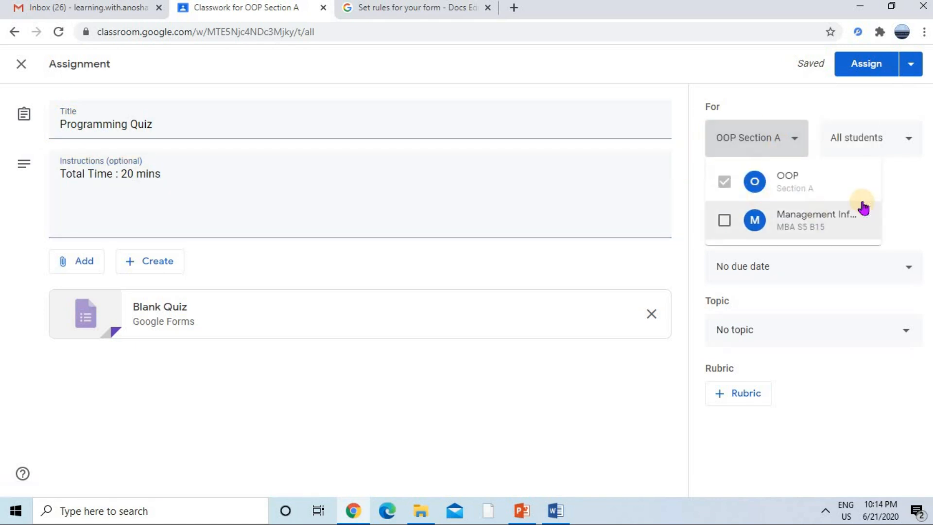
pyautogui.click(867, 150)
pyautogui.click(867, 150)
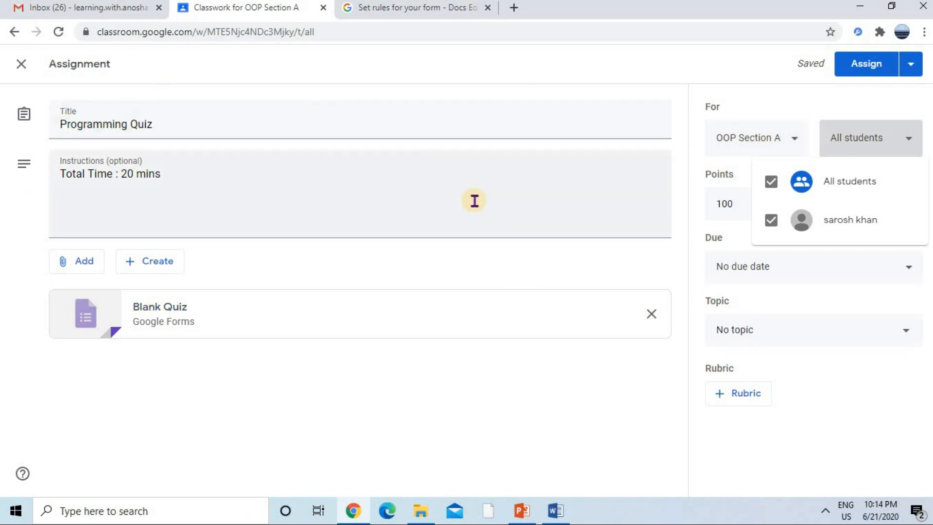
pyautogui.click(751, 140)
pyautogui.click(739, 138)
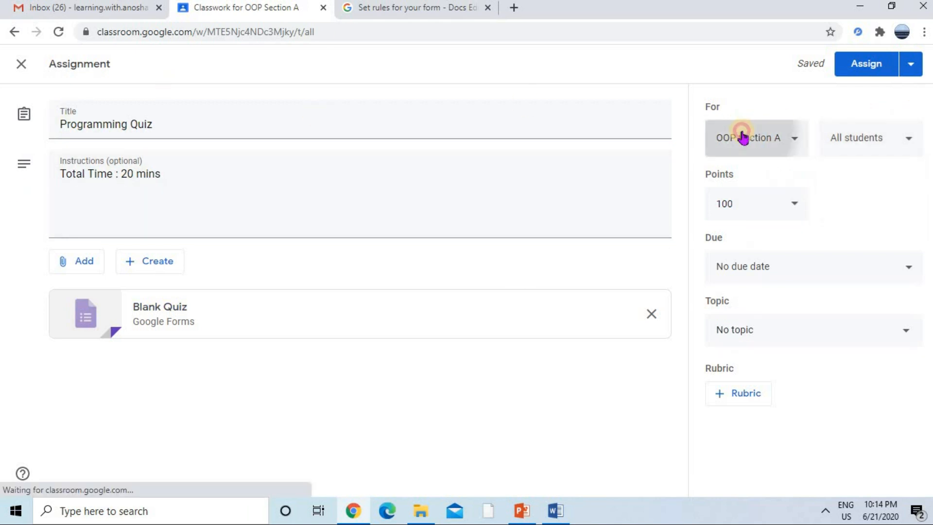
pyautogui.click(724, 220)
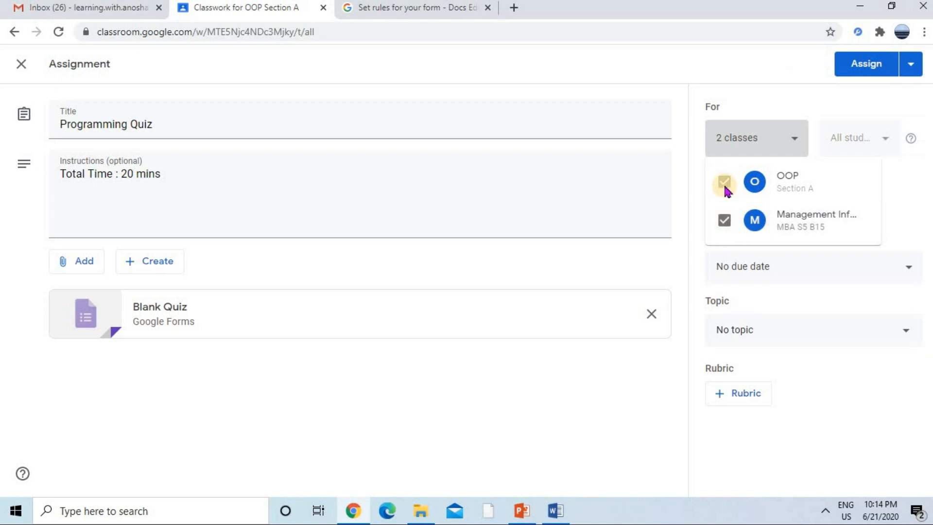
pyautogui.click(724, 221)
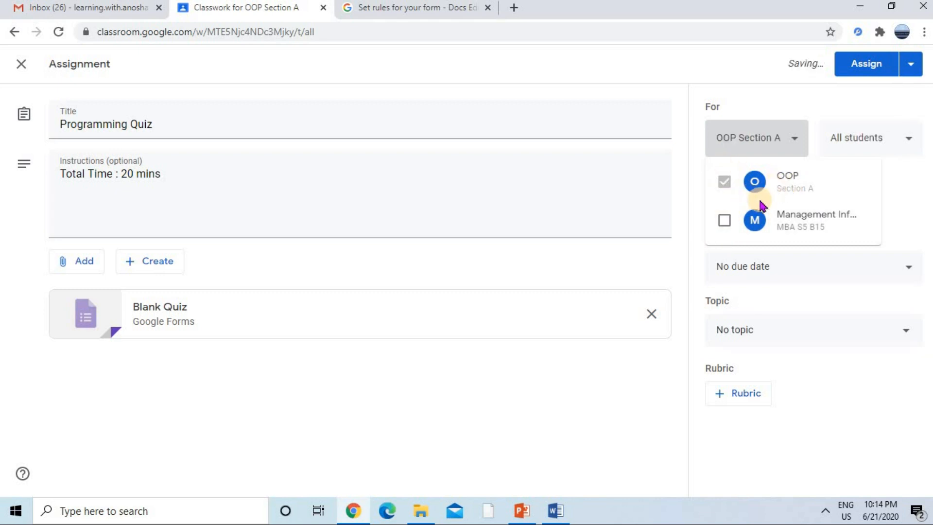
pyautogui.click(516, 431)
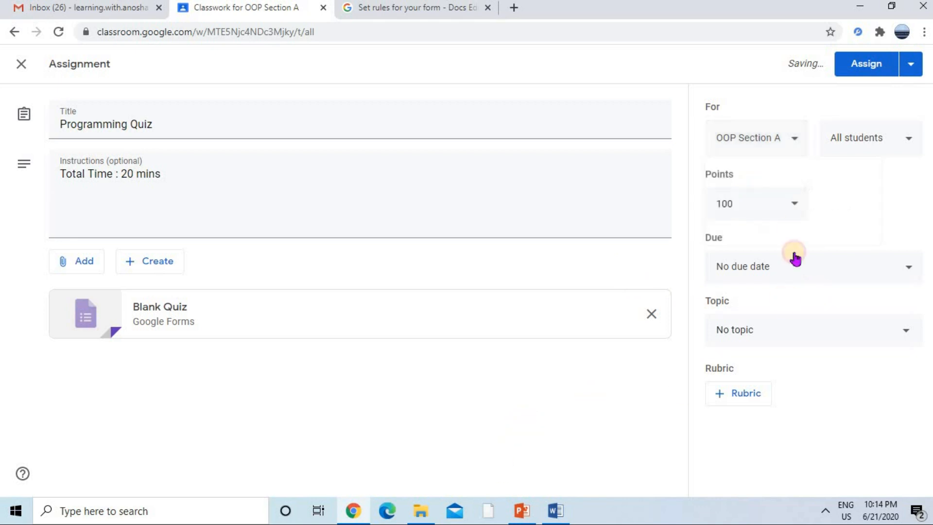
# - Set the assignment's points to 10 and its due date to Jun 23, 2020
pyautogui.click(768, 199)
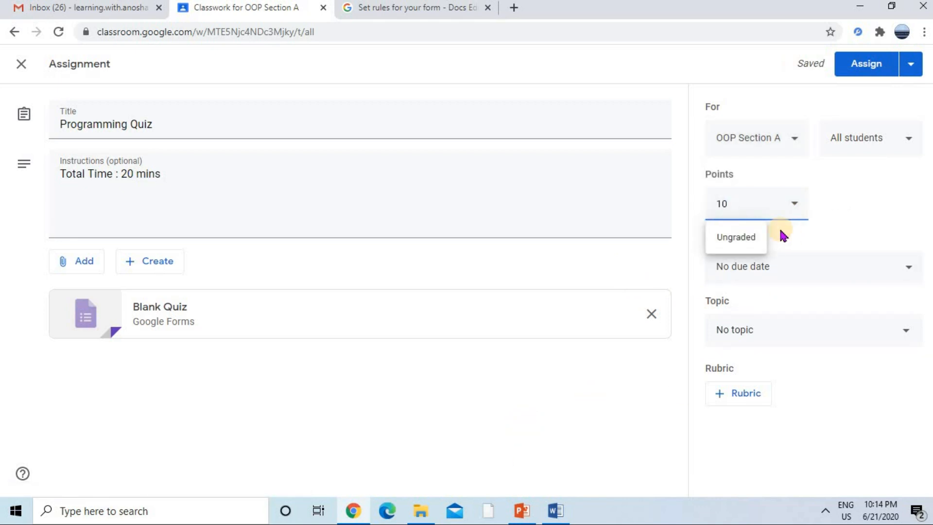
pyautogui.click(838, 194)
pyautogui.click(836, 275)
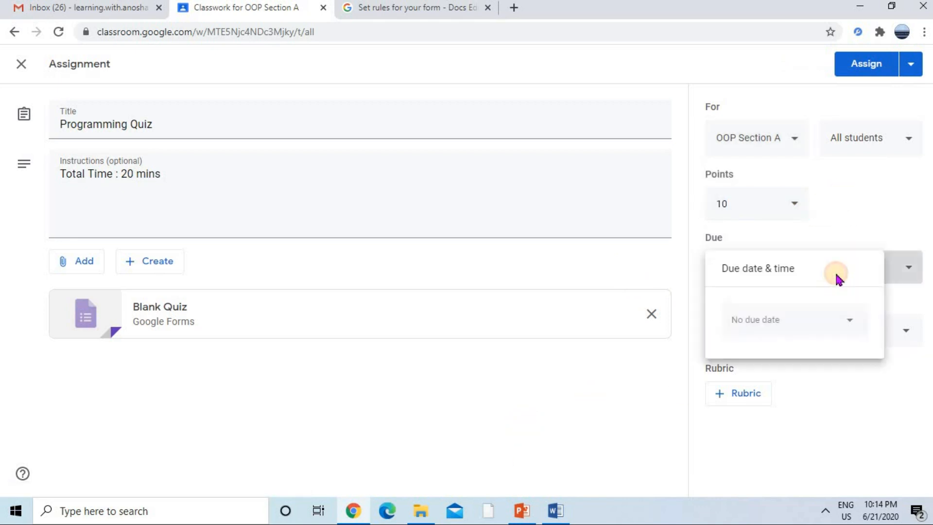
pyautogui.click(760, 321)
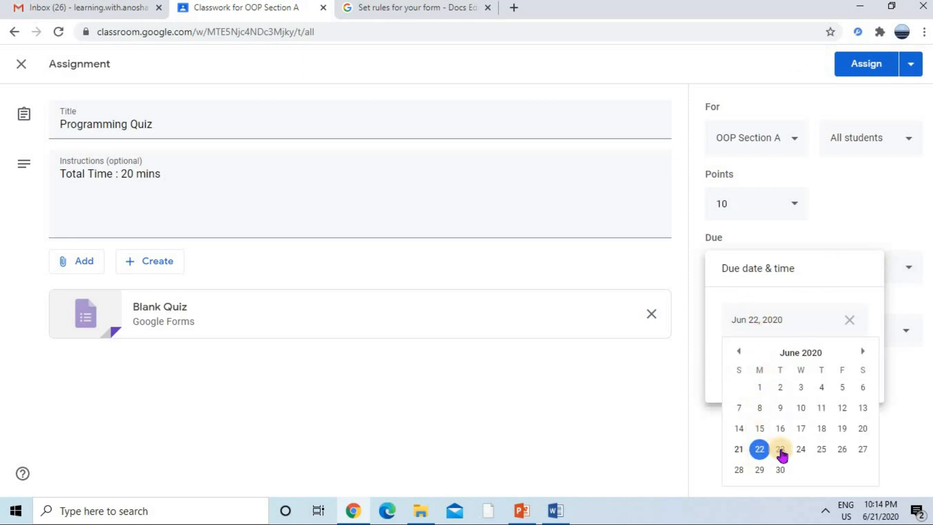
pyautogui.click(781, 451)
pyautogui.click(766, 362)
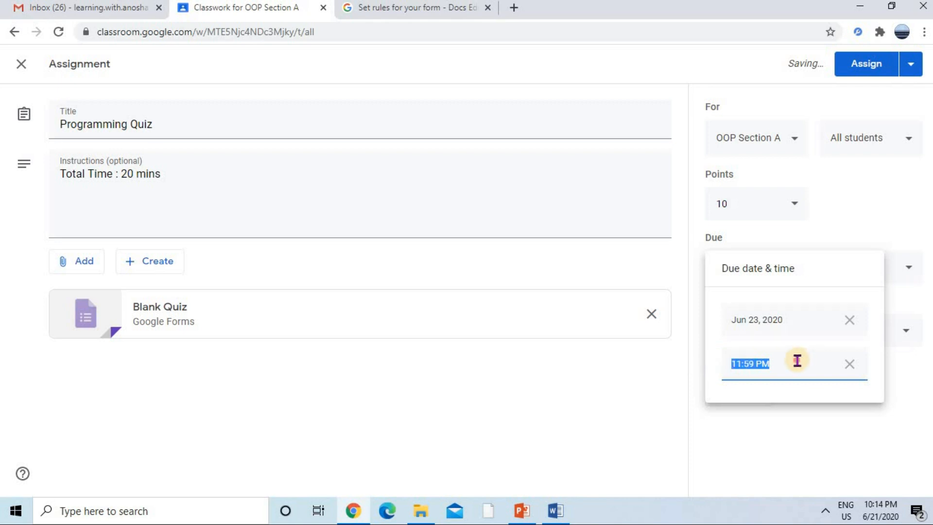
pyautogui.click(636, 359)
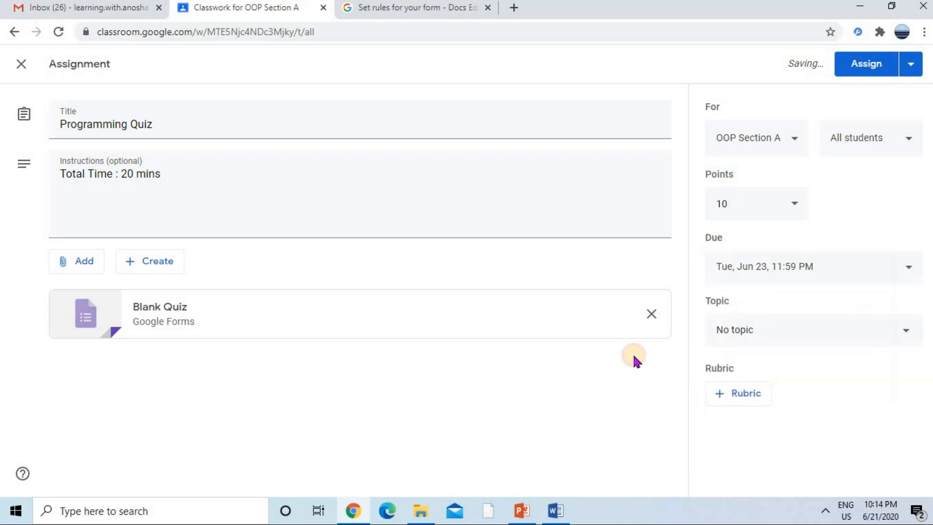
# - Create a new topic named "Quizzes" for the assignment
pyautogui.click(830, 332)
pyautogui.click(830, 329)
pyautogui.click(830, 330)
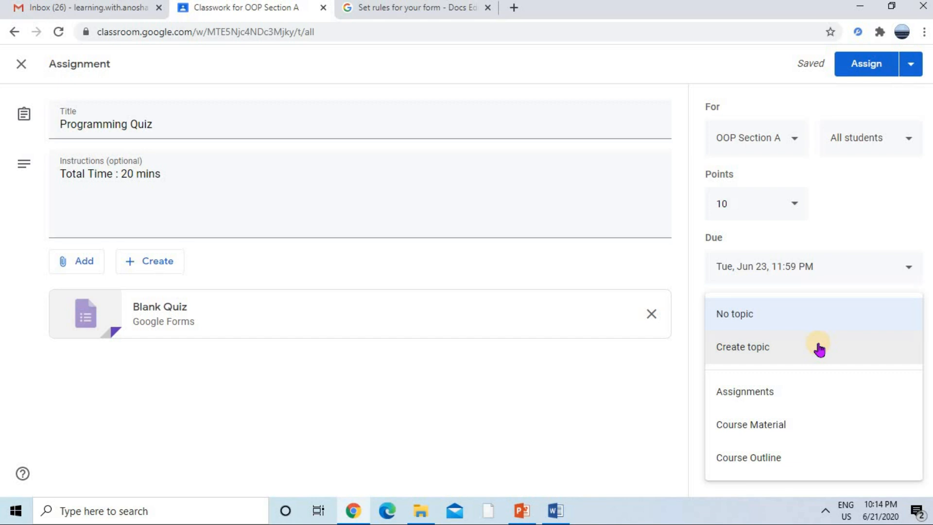
pyautogui.click(816, 347)
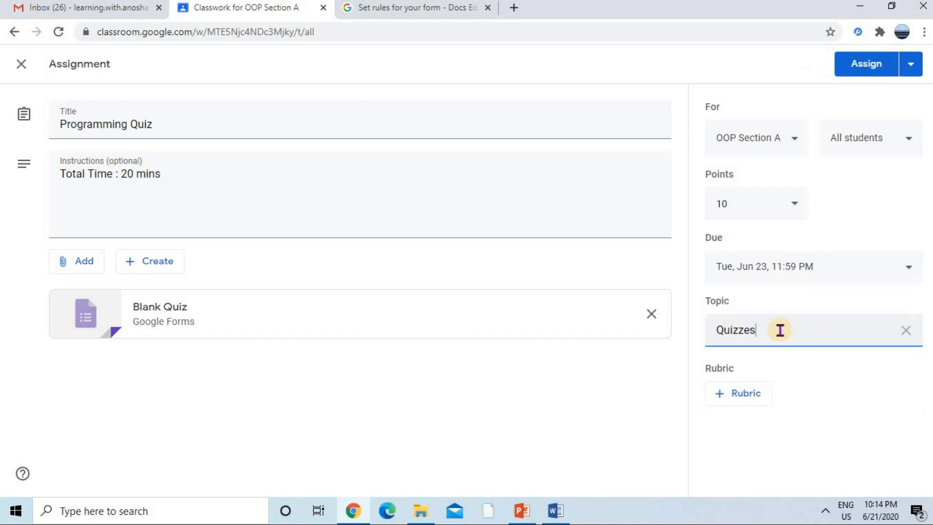
# - Open the attached Blank Quiz form, title it "Programming Quiz" and describe it as "Read Questions Carefully"
pyautogui.click(163, 317)
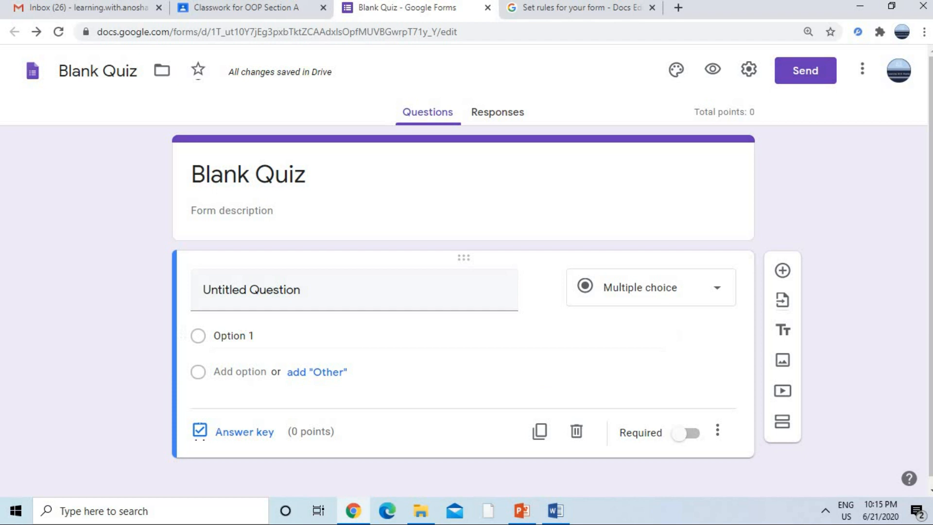
pyautogui.click(337, 202)
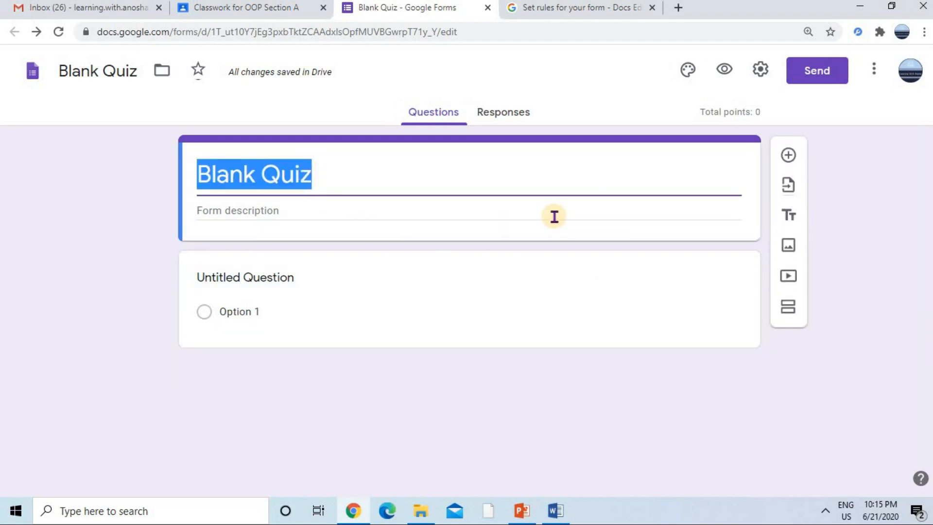
pyautogui.write('Programming Quiz')
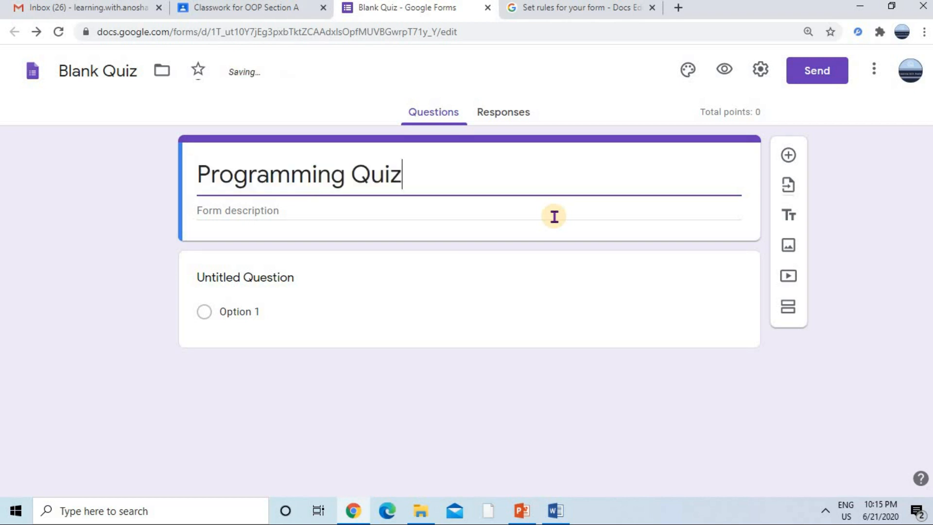
pyautogui.click(277, 215)
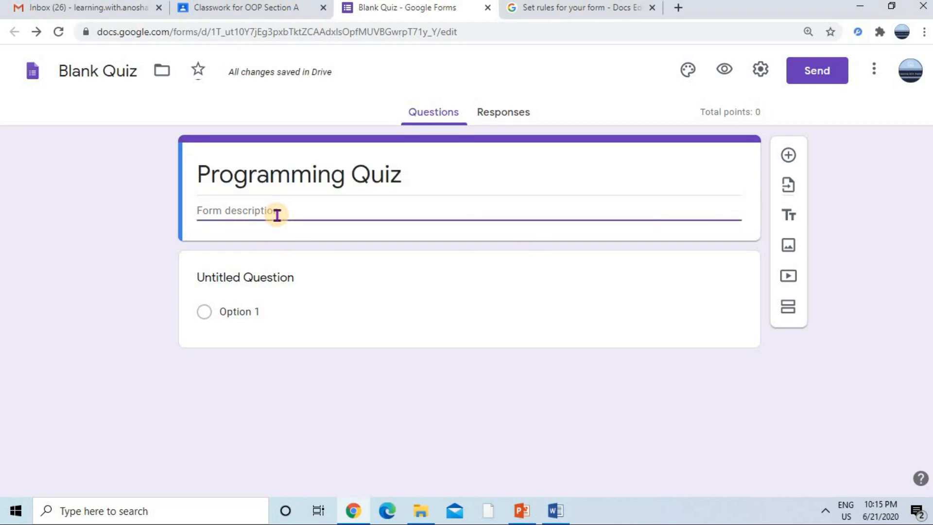
pyautogui.write('Read Questions Carefully')
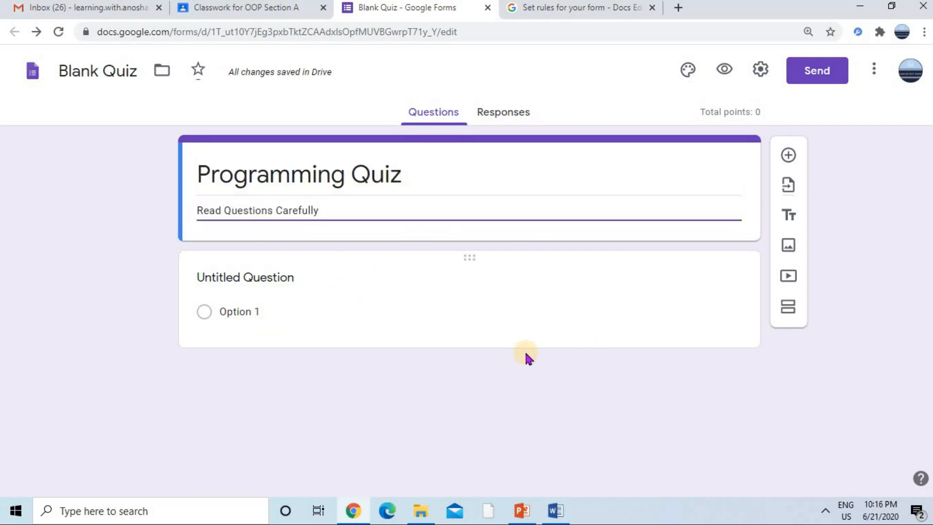
# - Add a multiple-choice question reading "What's wrong? for (int k = 2, k <=12, k++)"
pyautogui.click(789, 157)
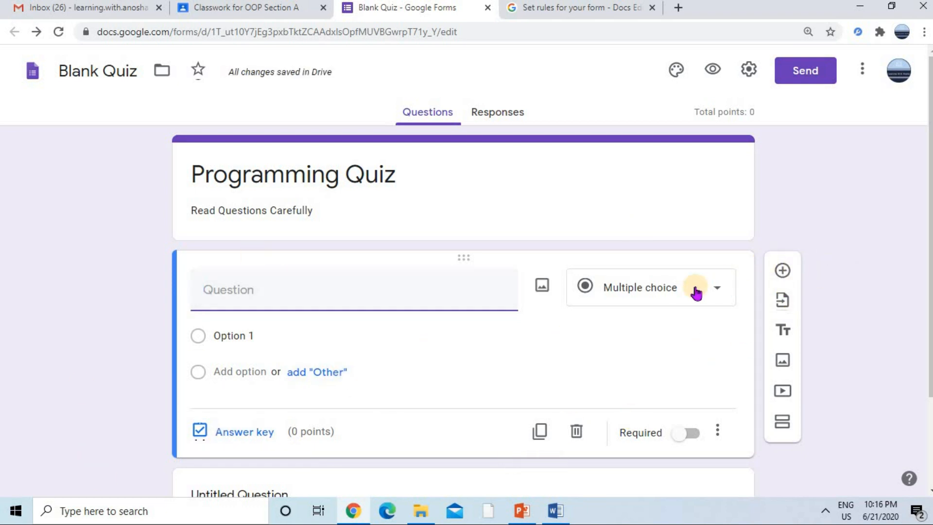
pyautogui.click(712, 288)
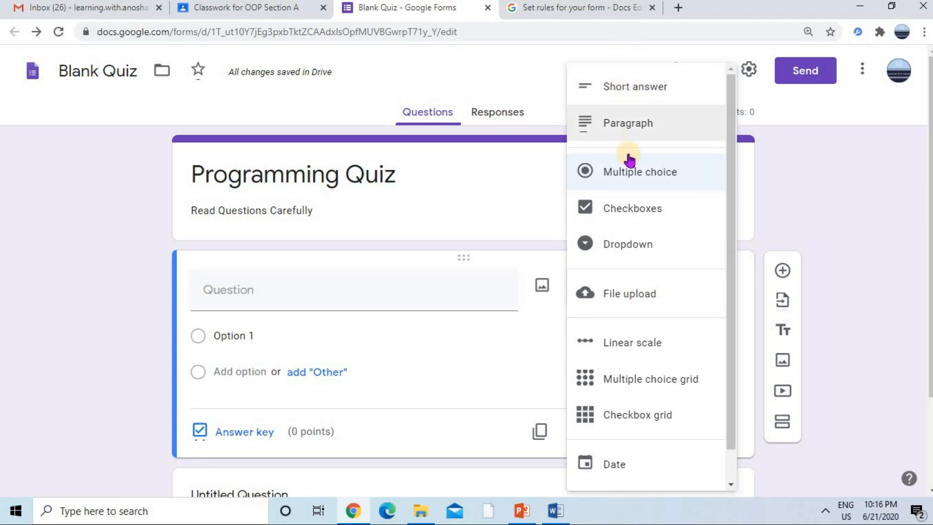
pyautogui.scroll(-1, 652, 340)
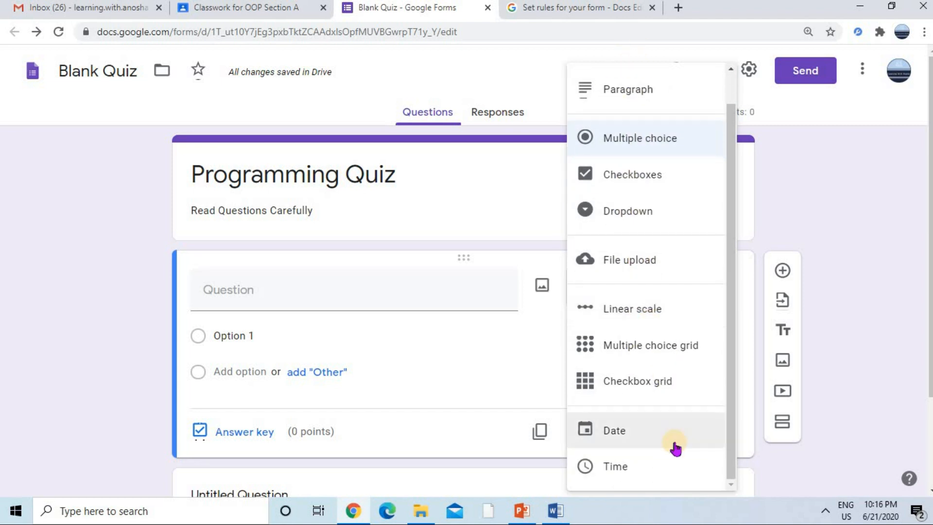
pyautogui.scroll(1, 622, 304)
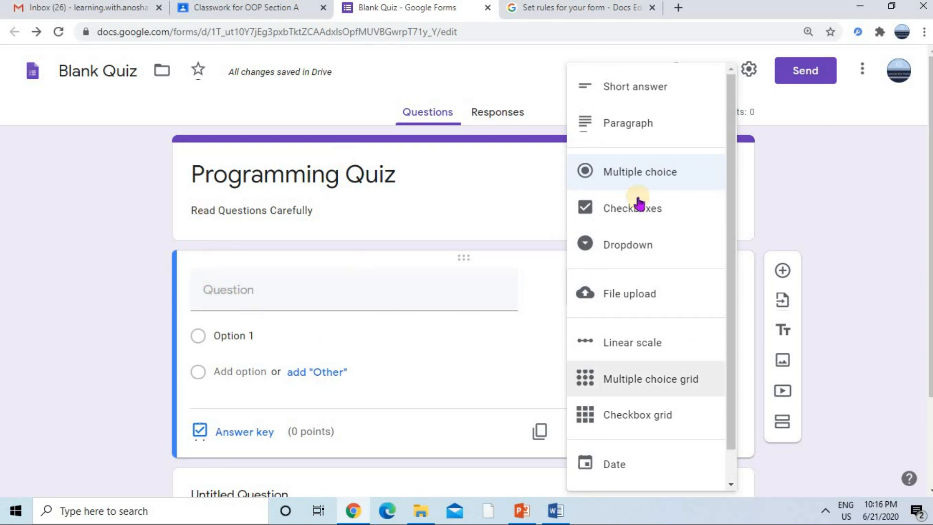
pyautogui.click(648, 176)
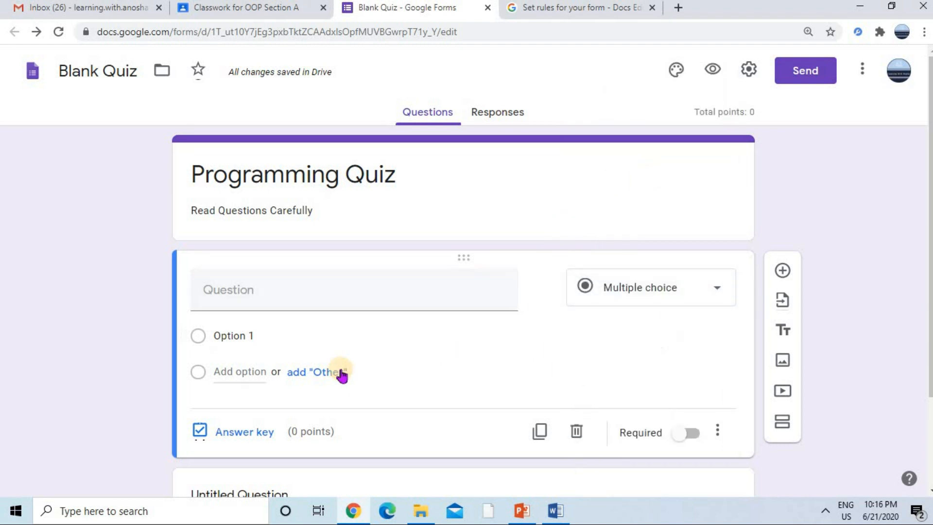
pyautogui.click(261, 295)
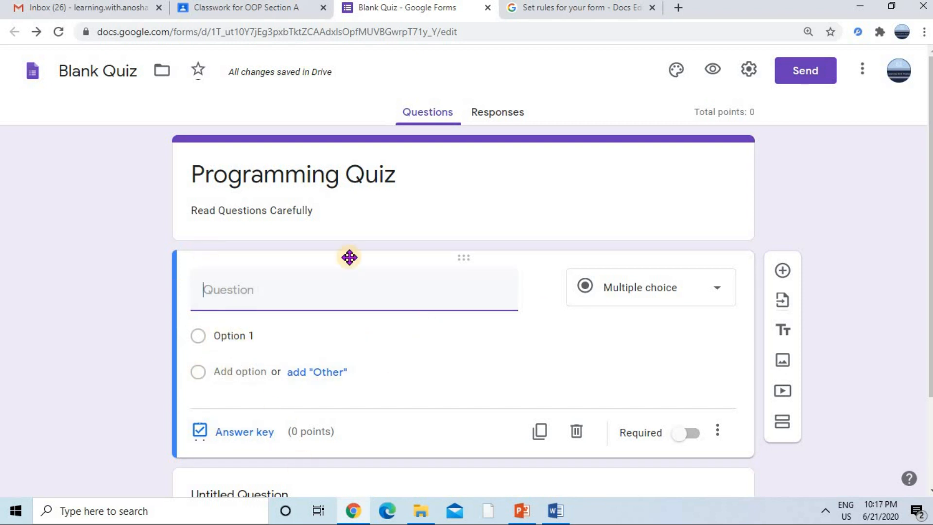
pyautogui.write("What's wrong? for (int k = 2, k <=12, k++)")
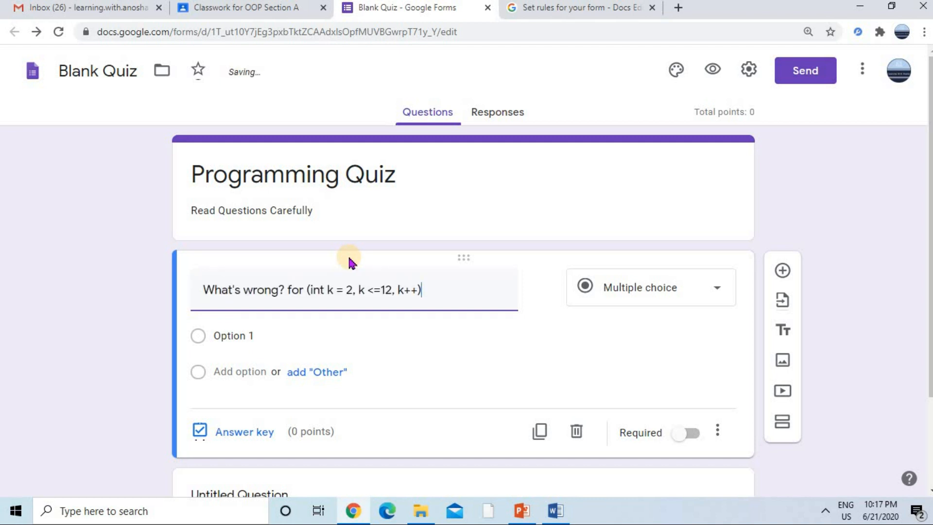
# - Enter the first two answer options as "the increment should always be ++k" and "the variable must always be the letter i when using"
pyautogui.click(637, 352)
pyautogui.write('the increment should always be ++k')
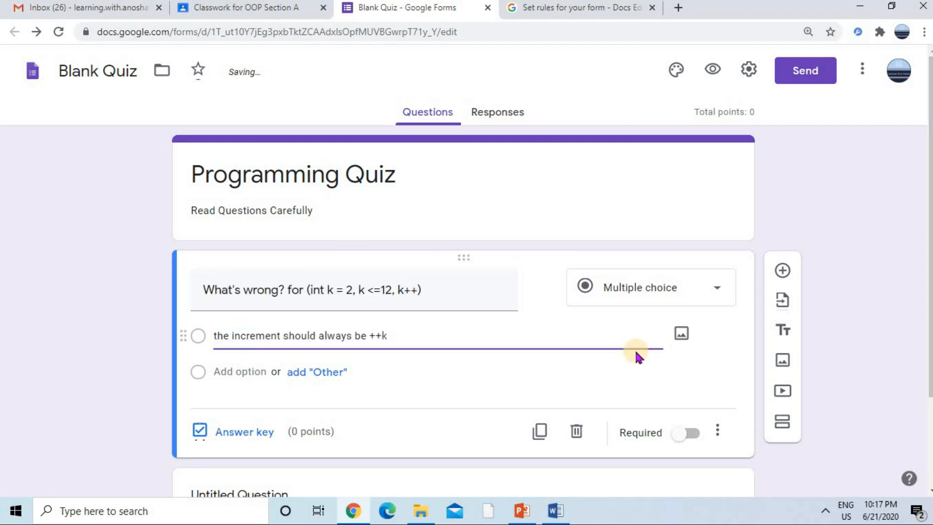
pyautogui.press('Return')
pyautogui.write('the variable must always be the letter i when using')
# - Add the answer options "there should be a semicolon at the end of the statement" and "the commas should be semicolons"
pyautogui.press('Return')
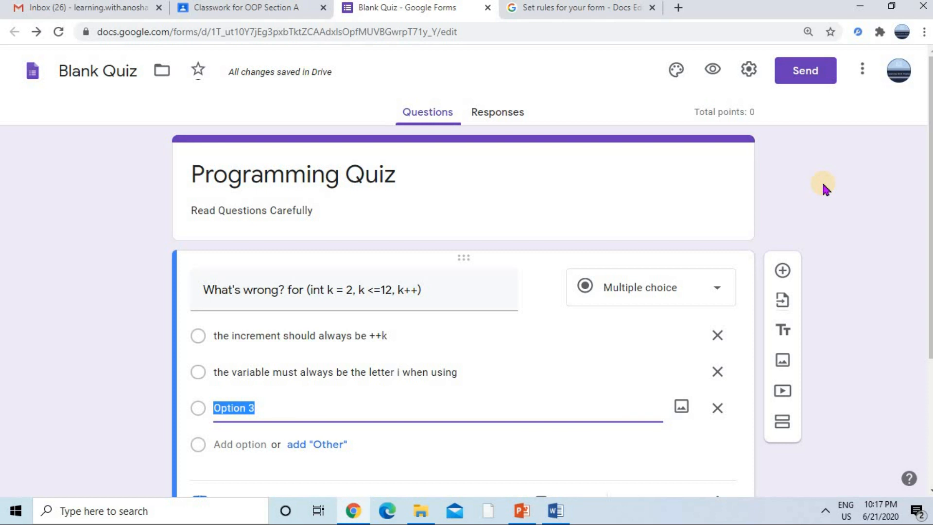
pyautogui.write('there should be a semicolon at the end of the statement')
pyautogui.press('Return')
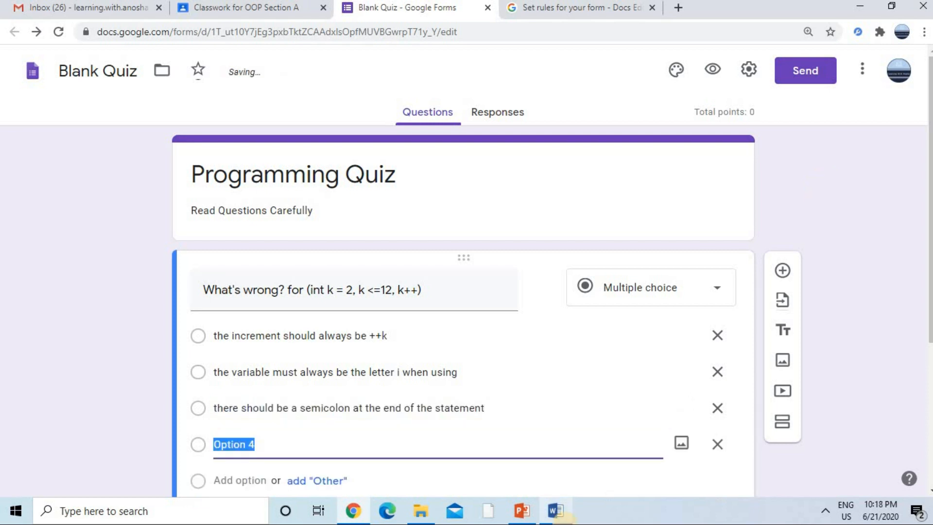
pyautogui.write('the commas should be semicolons')
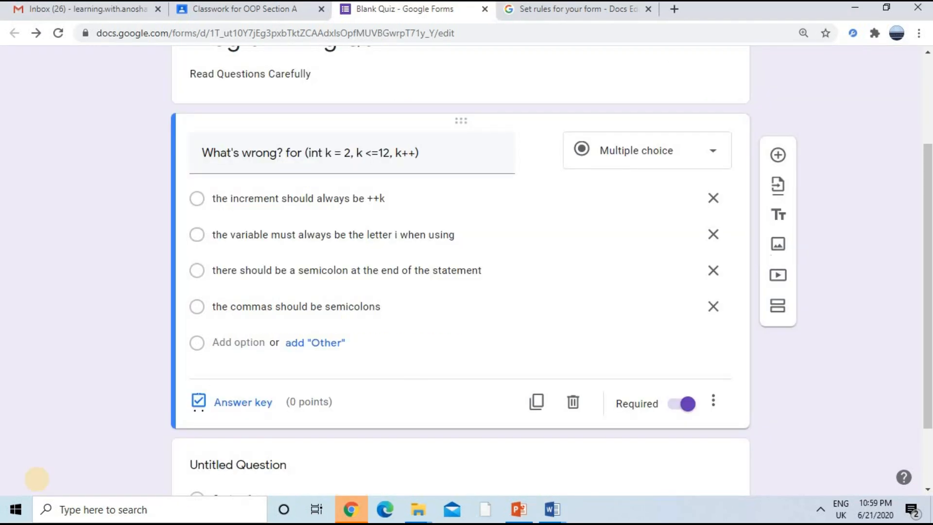
# - Mark "there should be a semicolon at the end of the statement" as the correct answer, worth 1 point, and make the question required
pyautogui.click(248, 408)
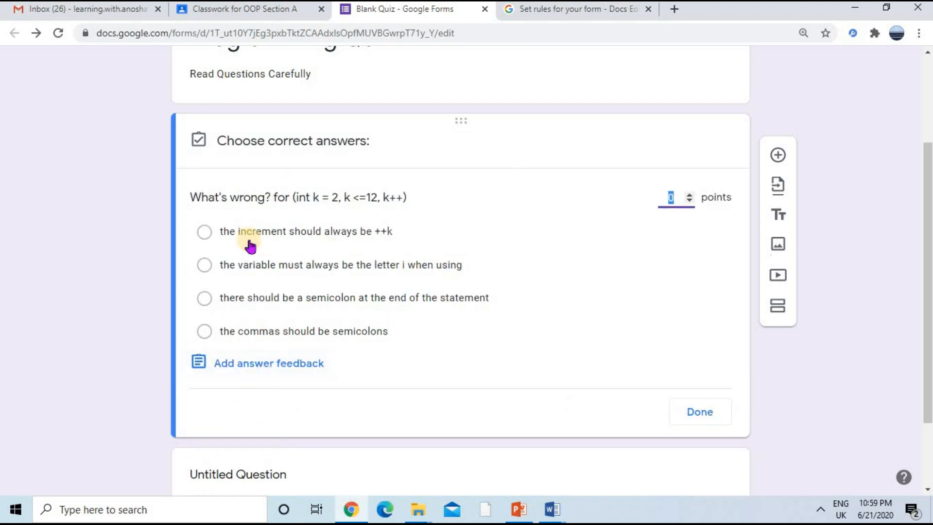
pyautogui.click(263, 302)
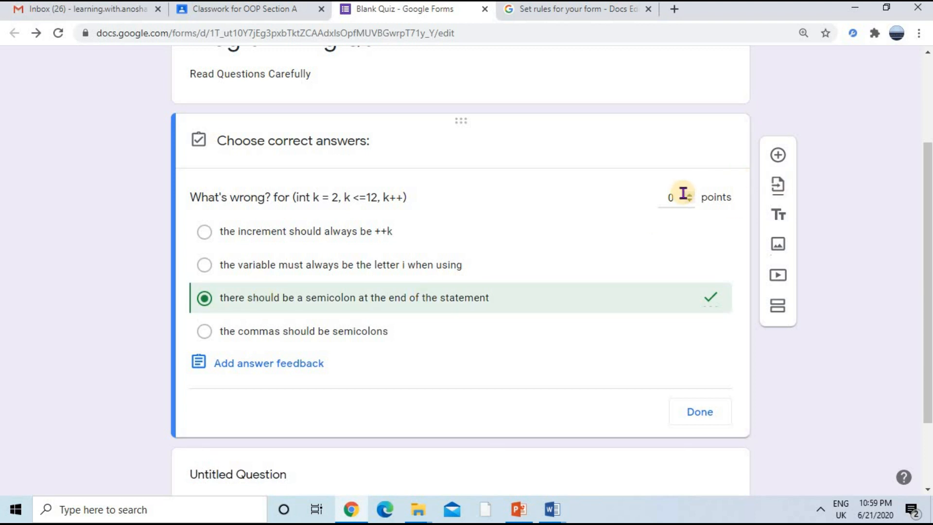
pyautogui.click(706, 412)
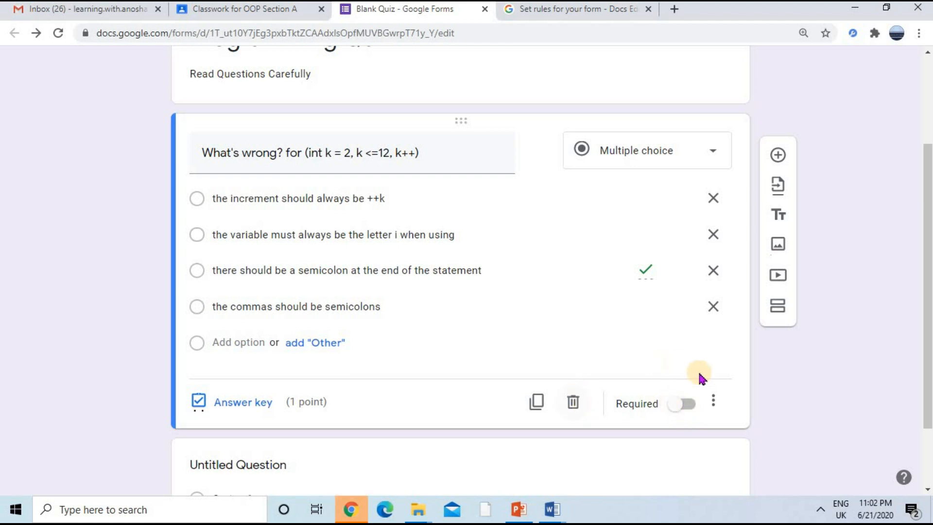
pyautogui.click(679, 412)
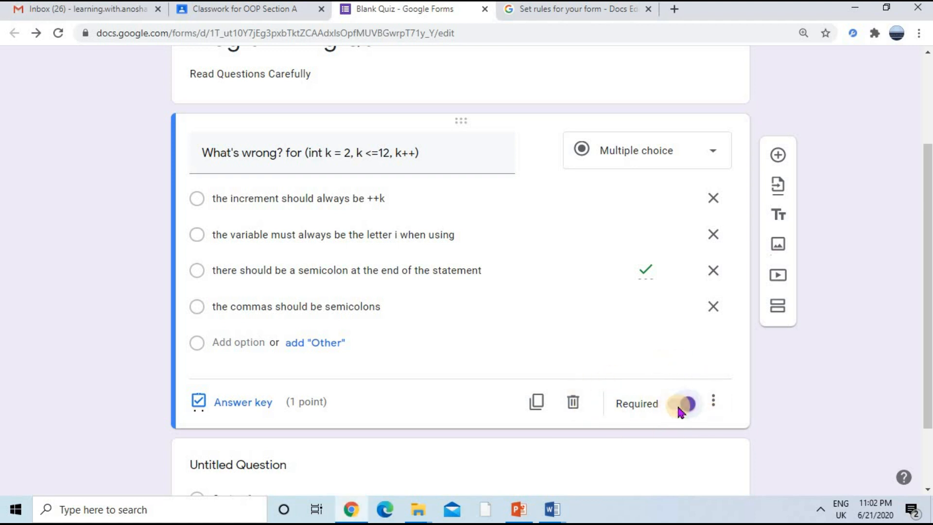
pyautogui.click(421, 231)
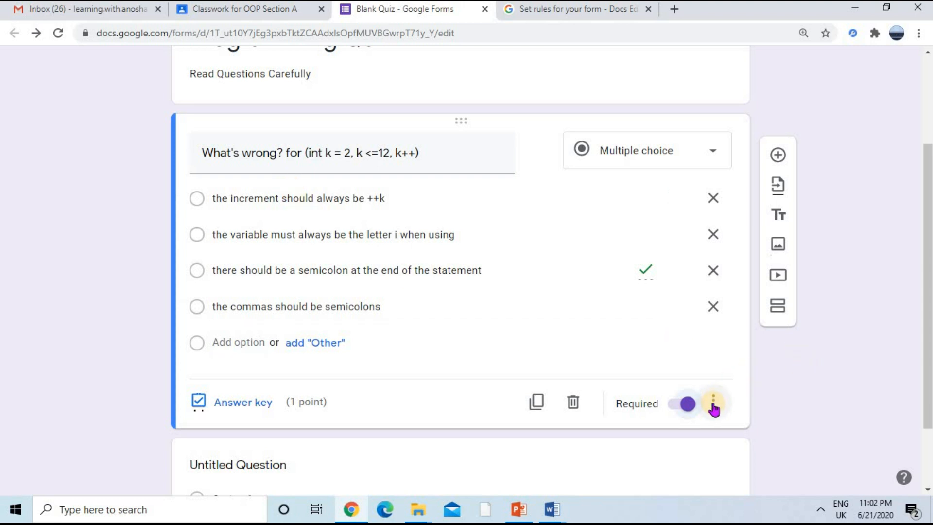
# - Turn on shuffled option order for the multiple-choice question and add the description "this is related to C++"
pyautogui.click(714, 404)
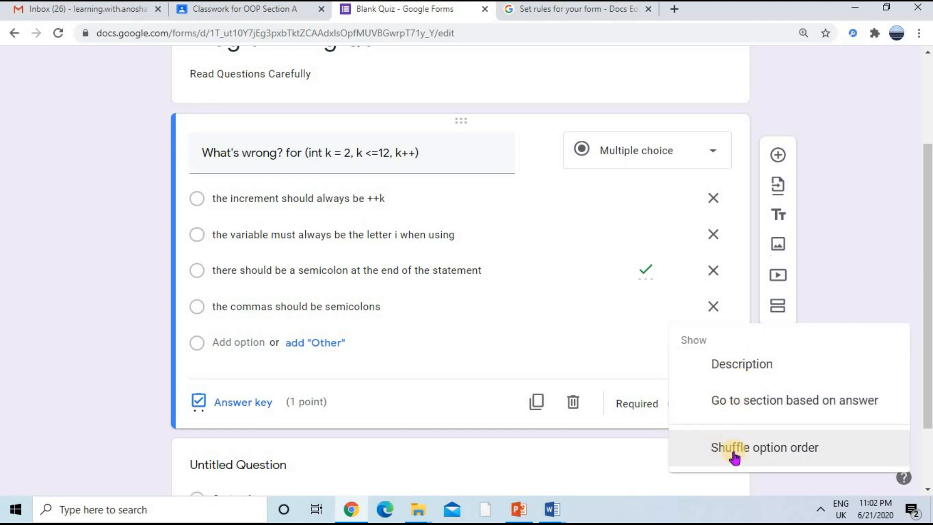
pyautogui.click(817, 450)
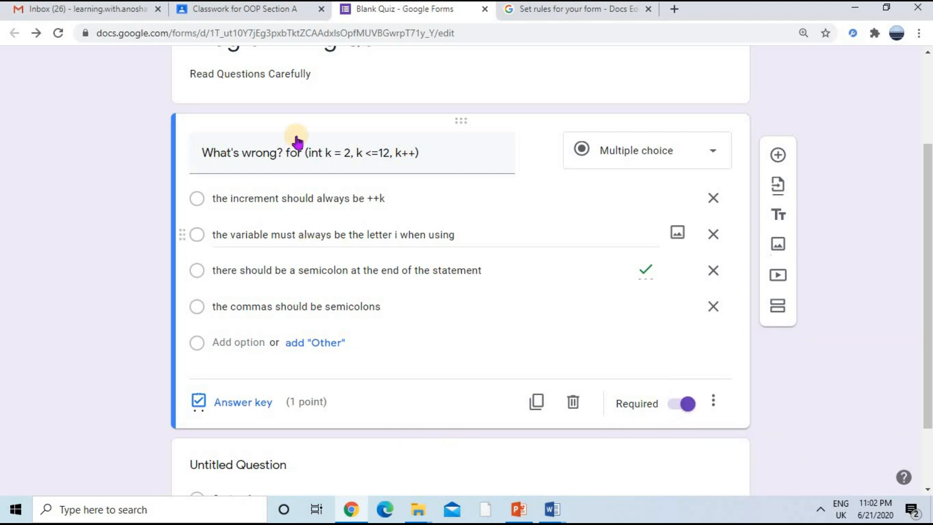
pyautogui.click(713, 402)
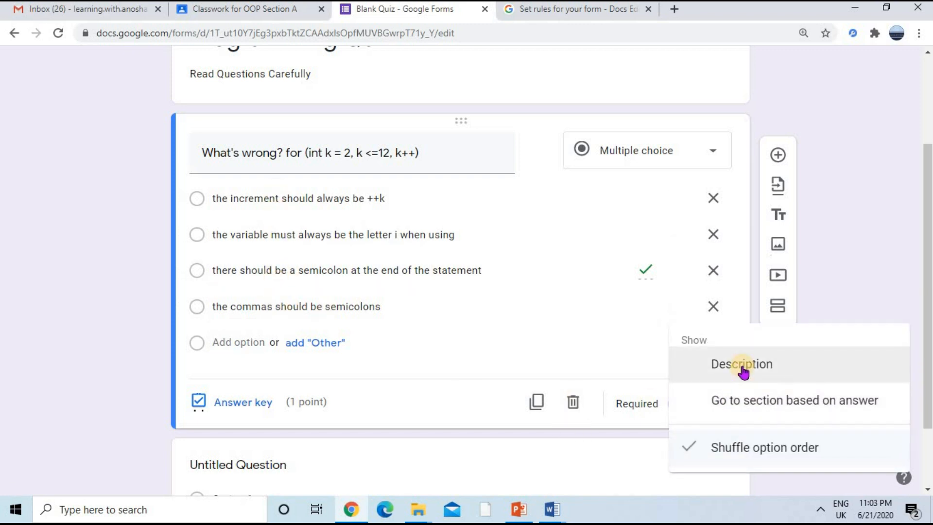
pyautogui.click(743, 371)
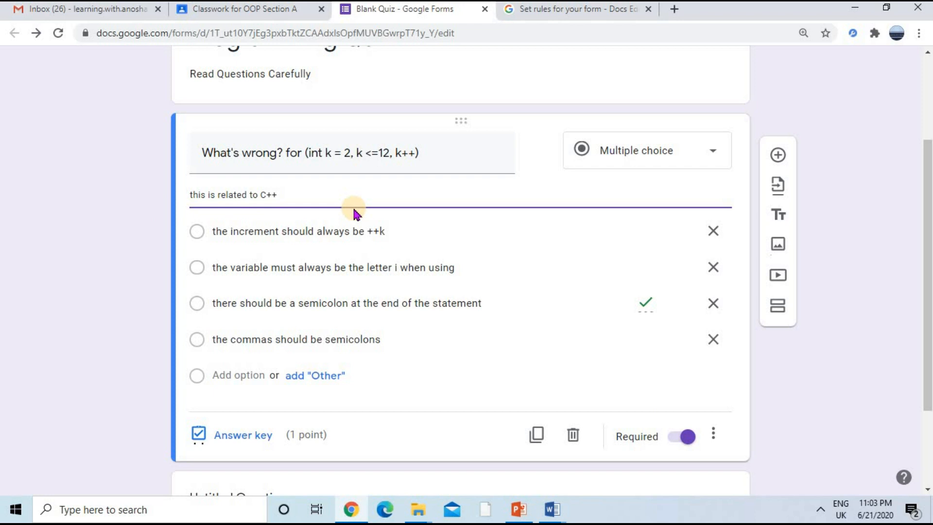
pyautogui.click(714, 434)
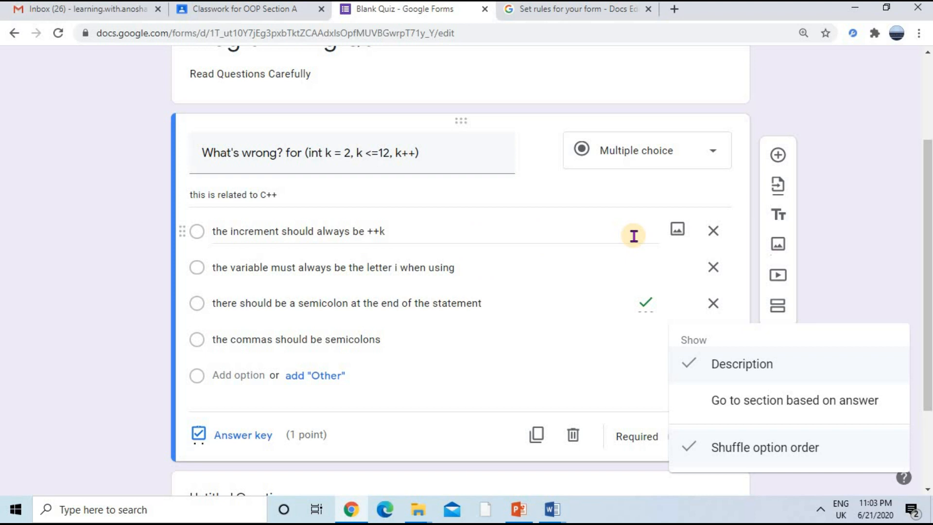
# - Add a short-answer question reading "What is the final value of x when the code is run?int x=0; while( x<10) {....x++;}"
pyautogui.scroll(-3, 637, 420)
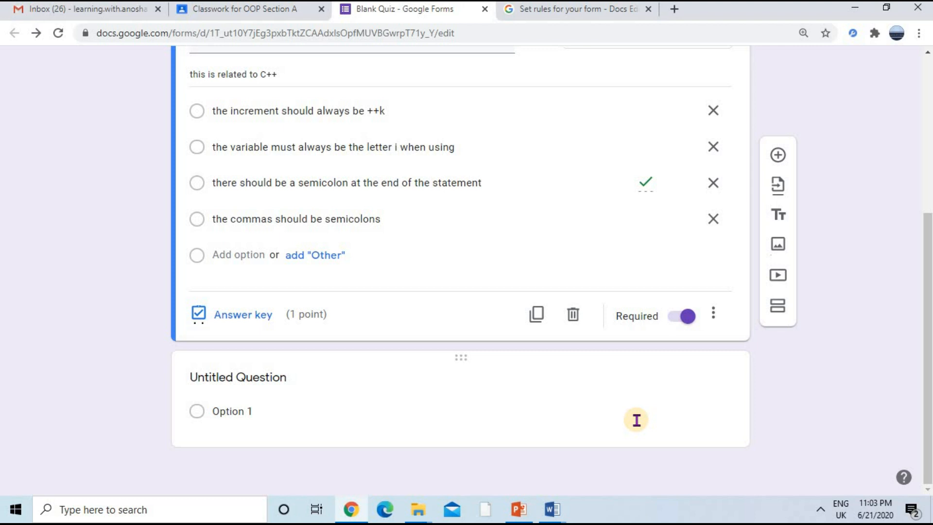
pyautogui.click(777, 156)
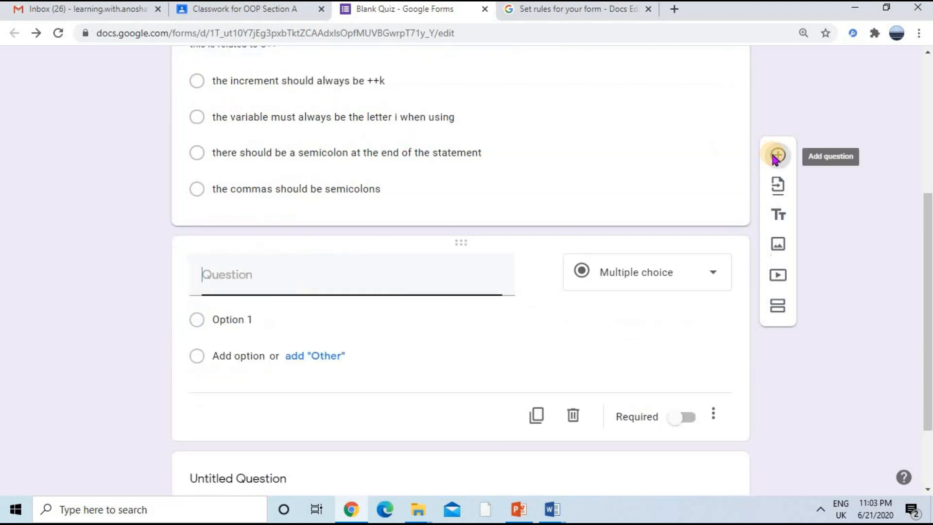
pyautogui.click(666, 285)
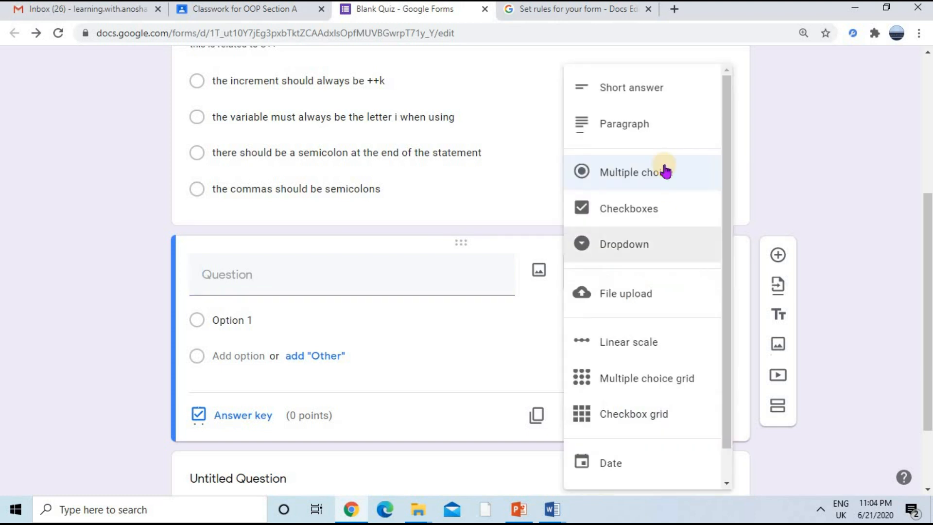
pyautogui.click(665, 99)
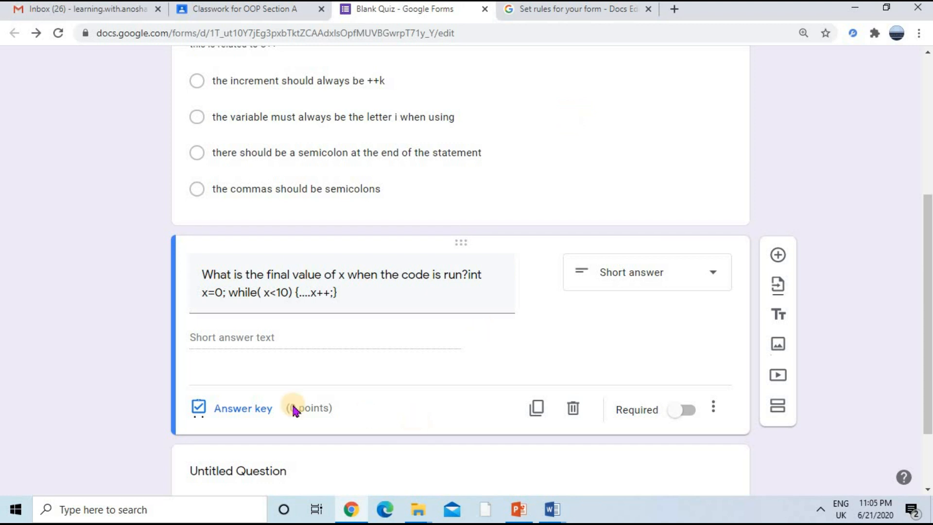
# - Set the short-answer question to 1 point without listing a correct answer, and make it required
pyautogui.click(253, 410)
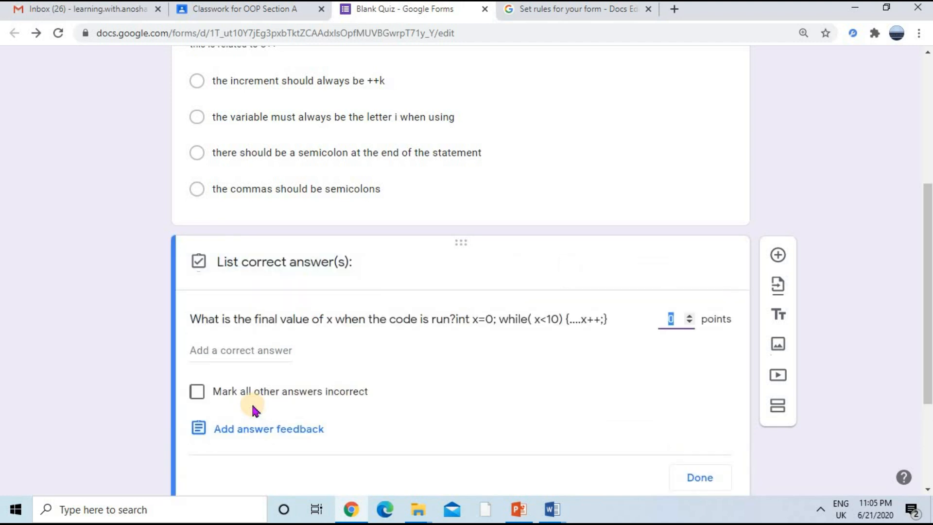
pyautogui.click(688, 315)
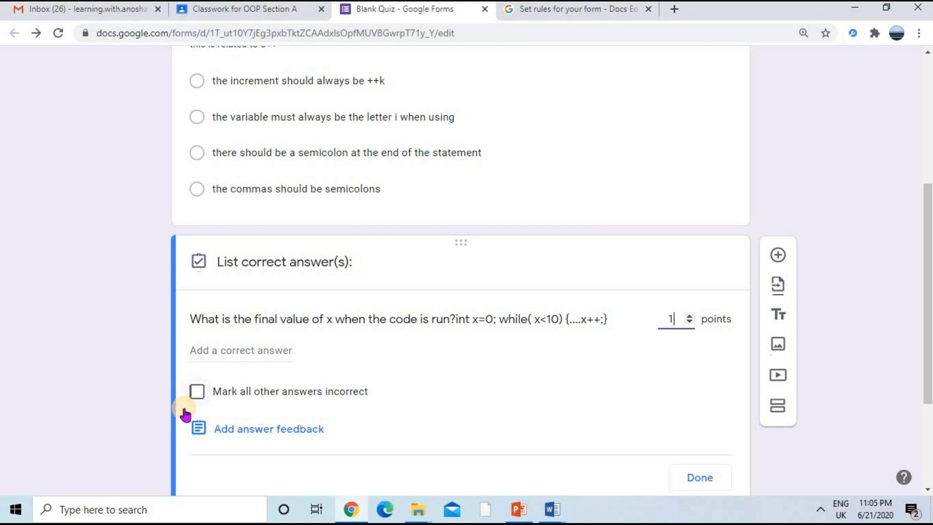
pyautogui.click(253, 351)
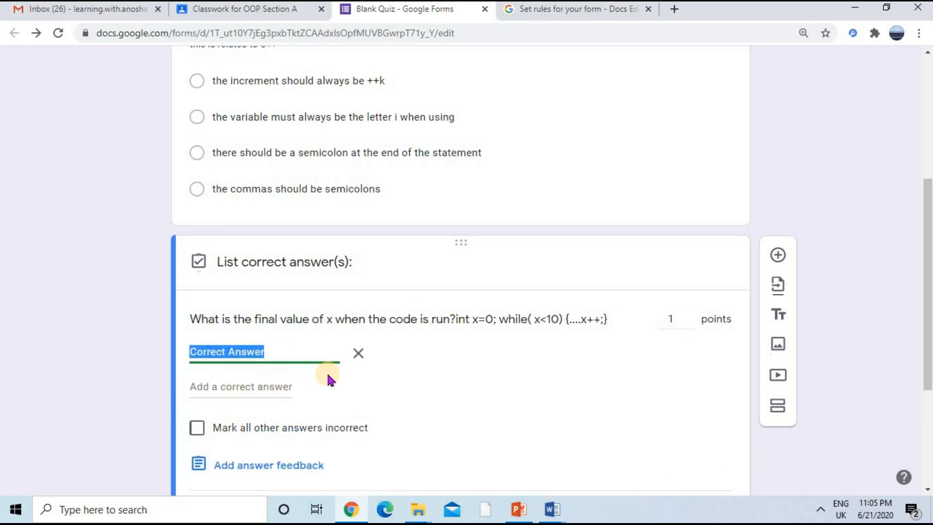
pyautogui.click(359, 356)
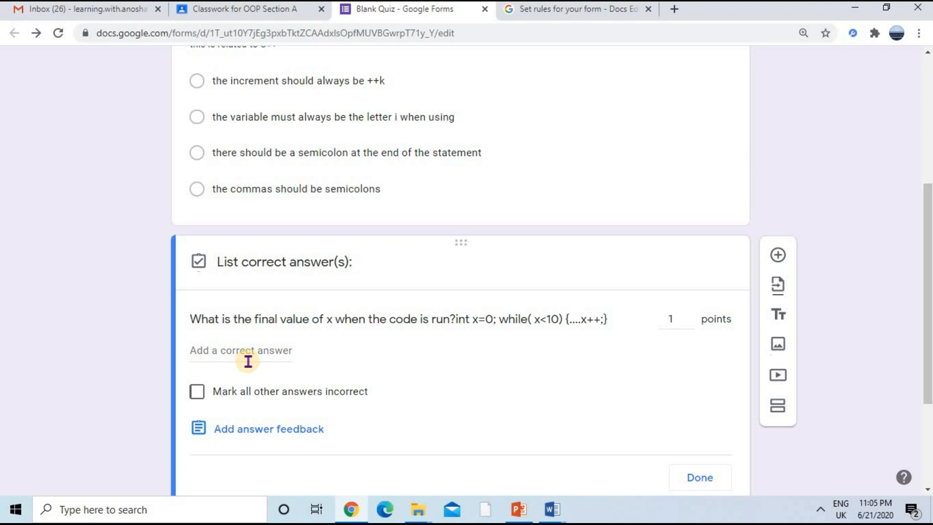
pyautogui.scroll(-1, 607, 432)
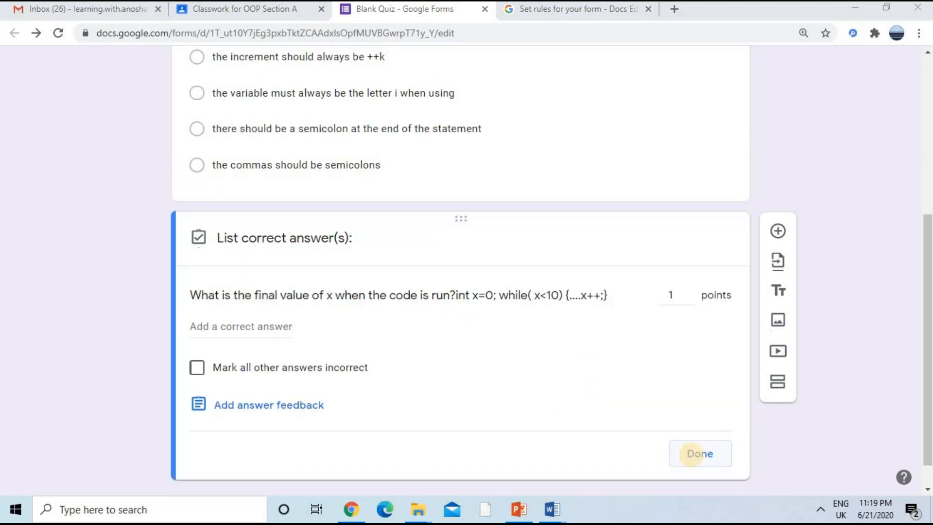
pyautogui.click(694, 448)
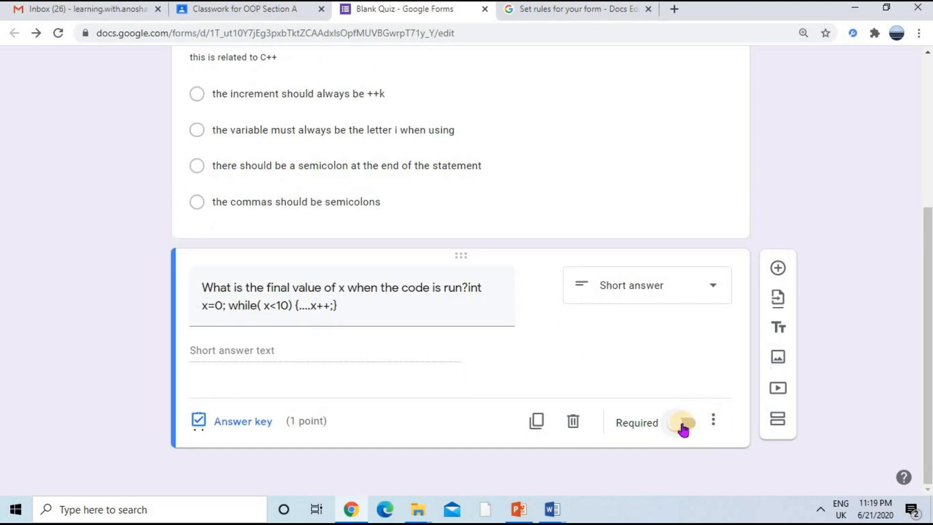
pyautogui.click(683, 427)
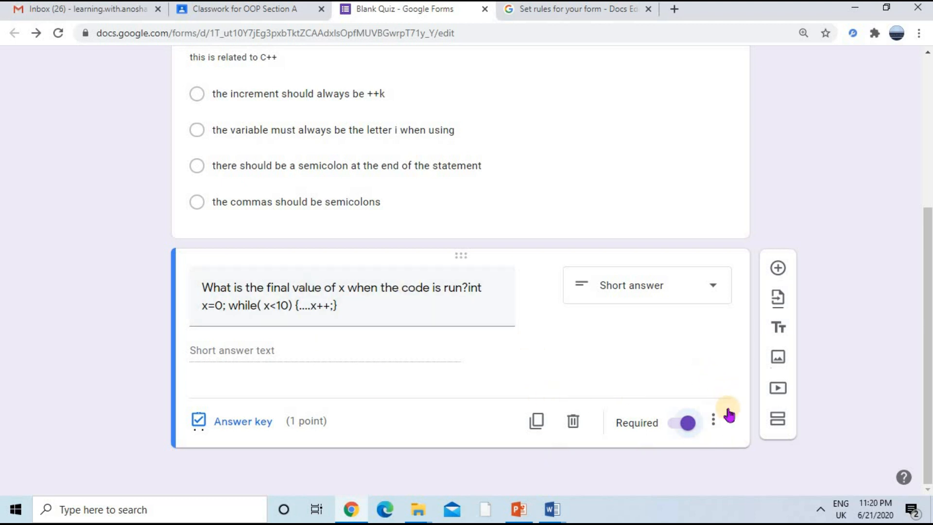
# - Add response validation to the short-answer question that accepts only a number less than 10
pyautogui.click(714, 423)
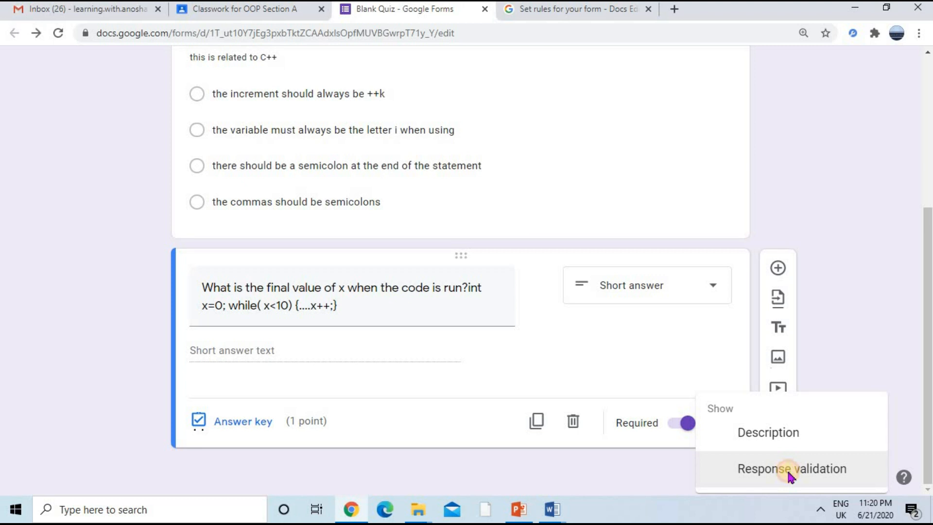
pyautogui.click(790, 474)
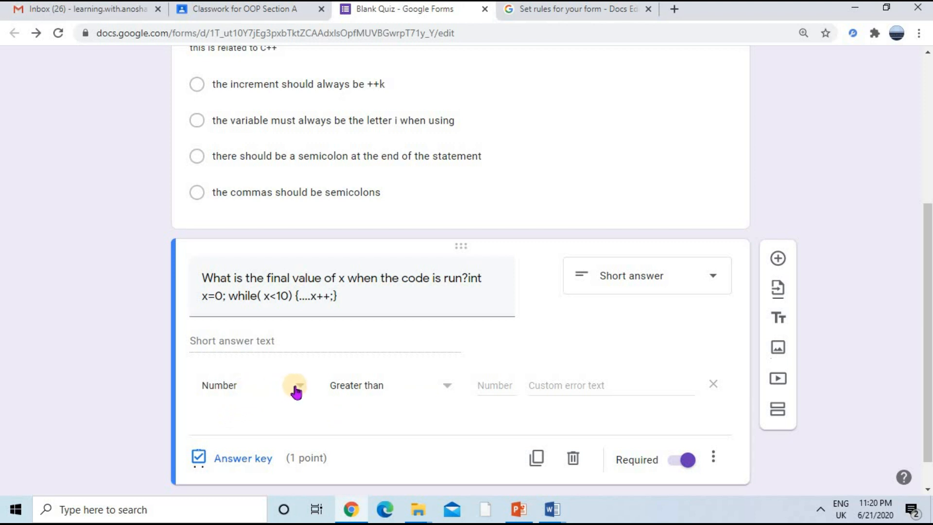
pyautogui.click(295, 389)
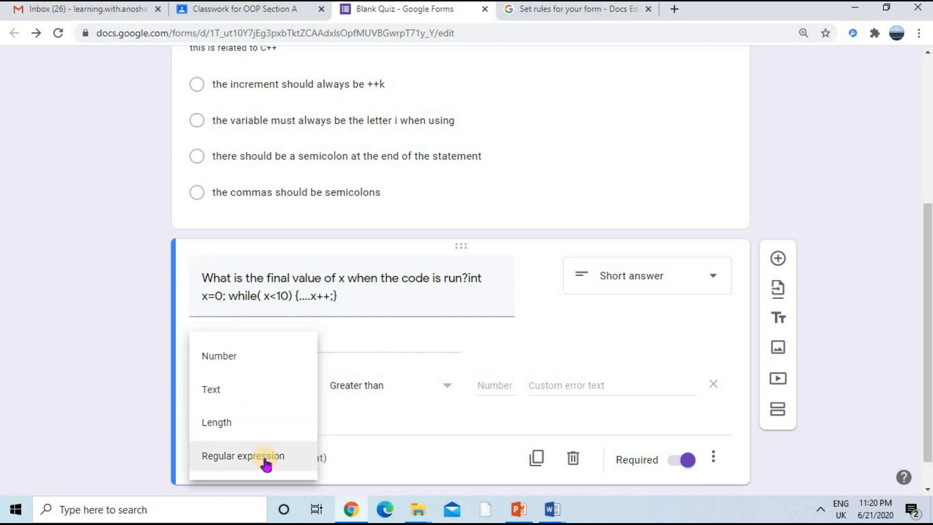
pyautogui.click(278, 361)
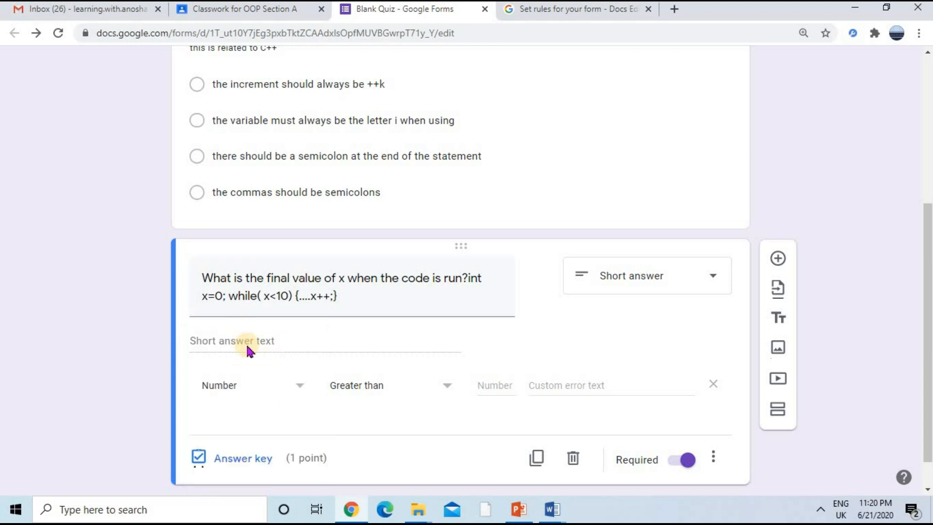
pyautogui.click(432, 389)
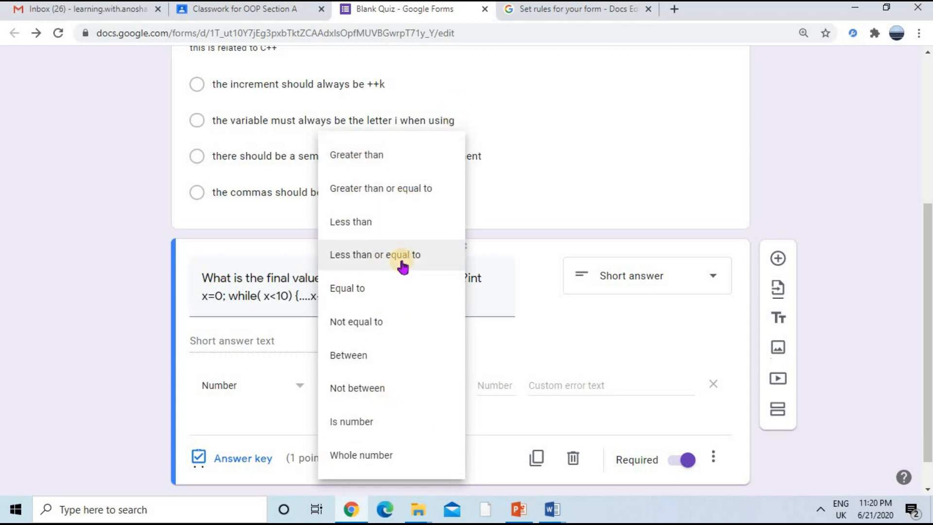
pyautogui.click(390, 226)
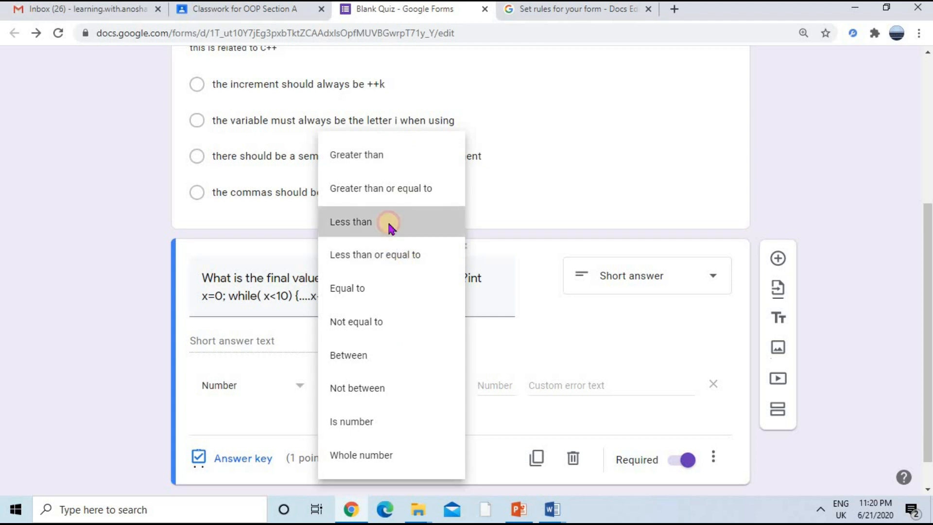
pyautogui.click(482, 384)
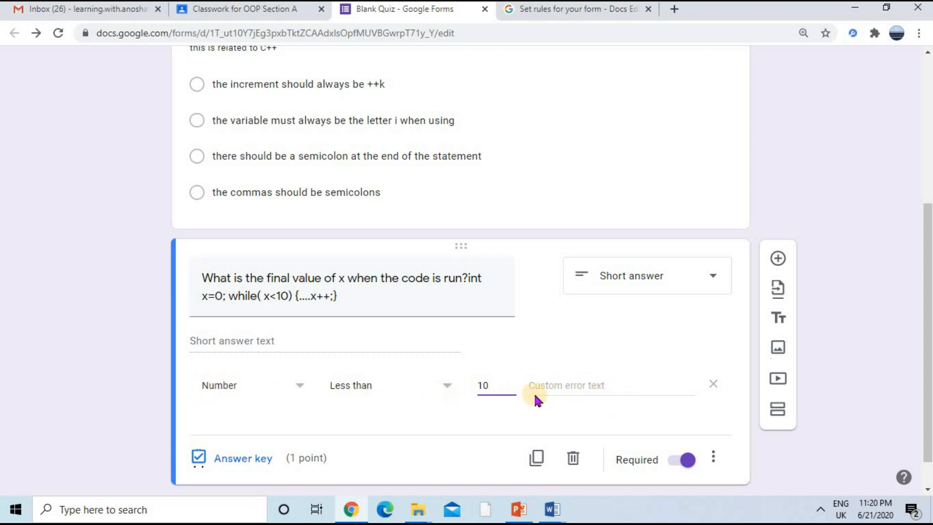
# - Set the validation's custom error text to "please enter answer less than 10"
pyautogui.click(590, 385)
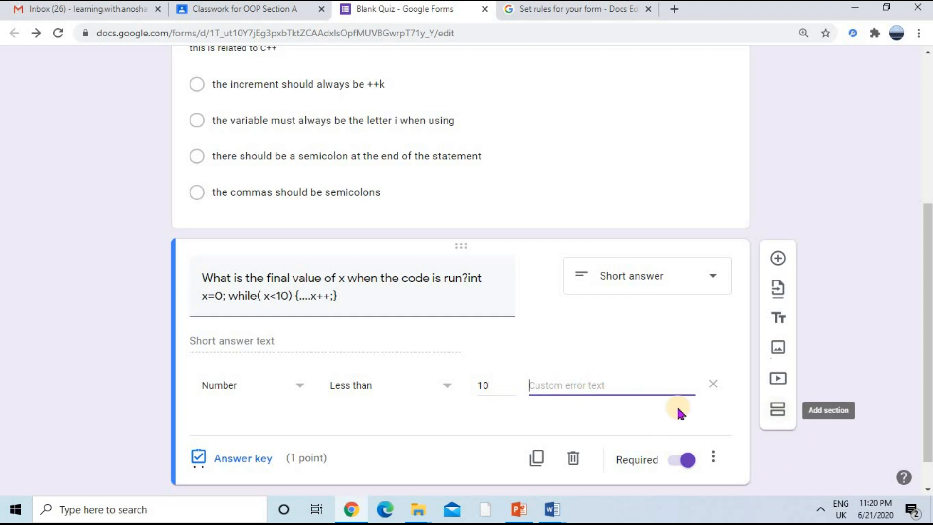
pyautogui.write('please enter answer less than 10')
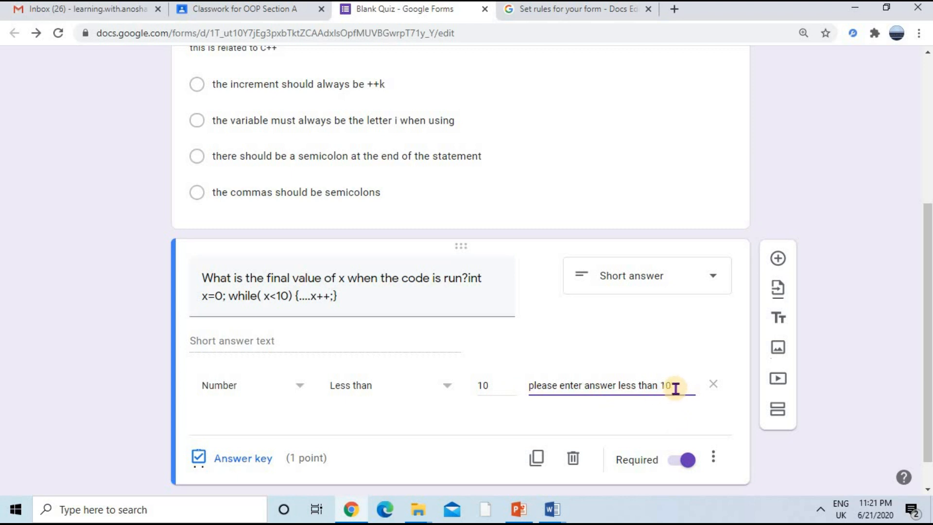
pyautogui.click(764, 466)
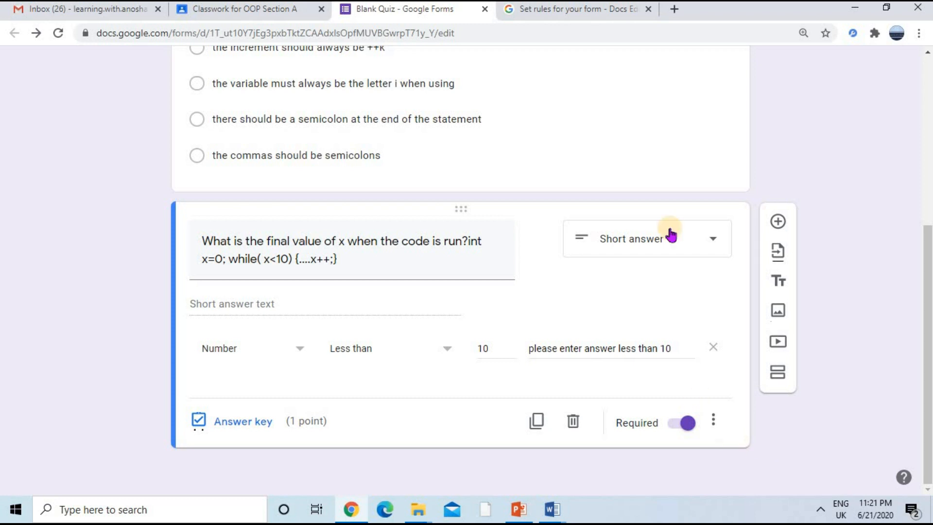
# - Add a blank multiple-choice question after the short-answer question, and duplicate the short-answer question
pyautogui.scroll(5, 690, 194)
pyautogui.scroll(-6, 575, 229)
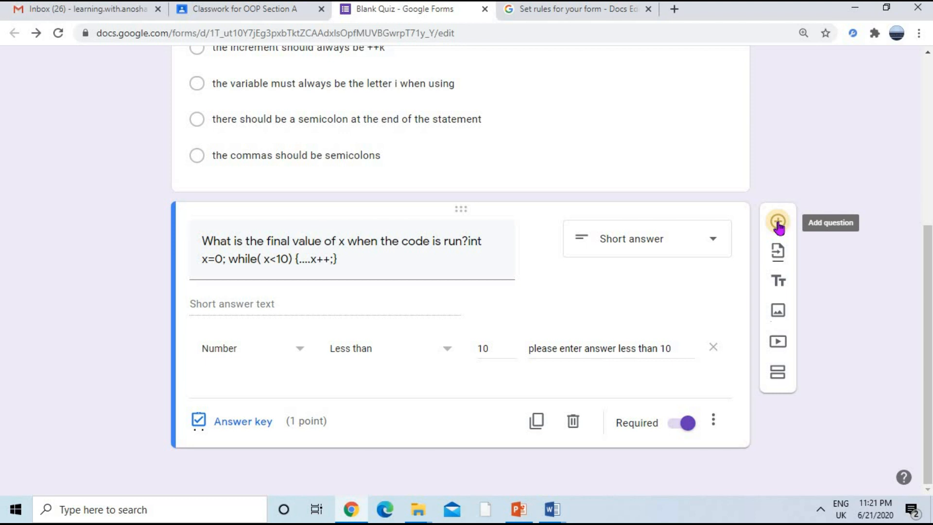
pyautogui.click(778, 223)
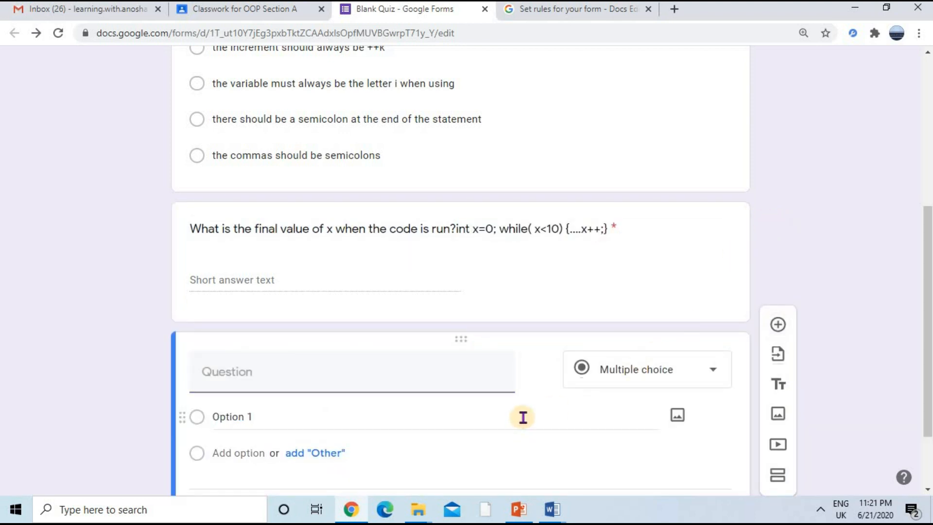
pyautogui.click(561, 268)
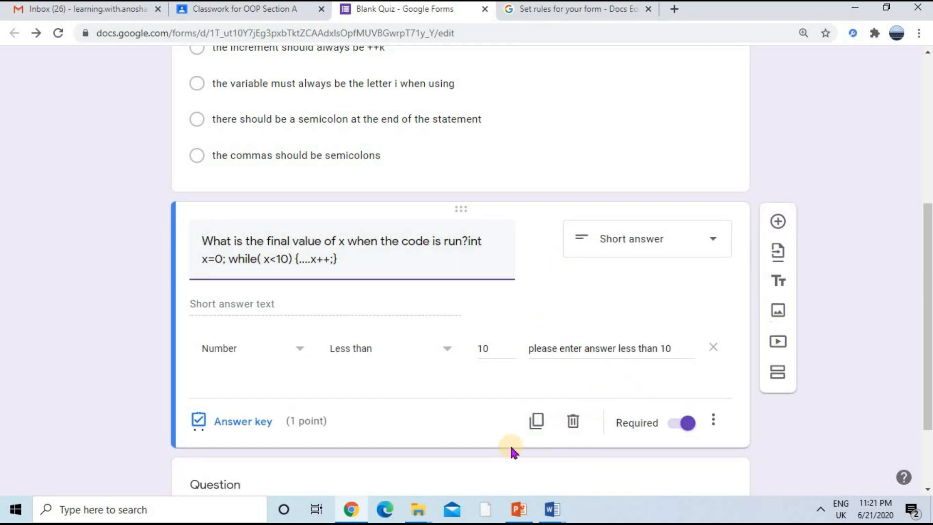
pyautogui.click(537, 421)
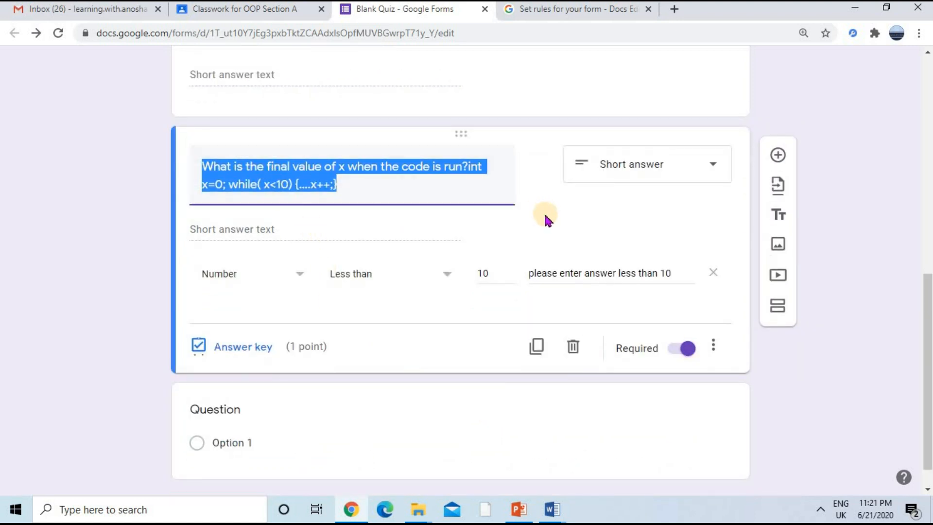
# - Change the duplicated question's validation to text that contains "answer", with the custom error text 'please type "answer"'
pyautogui.click(302, 267)
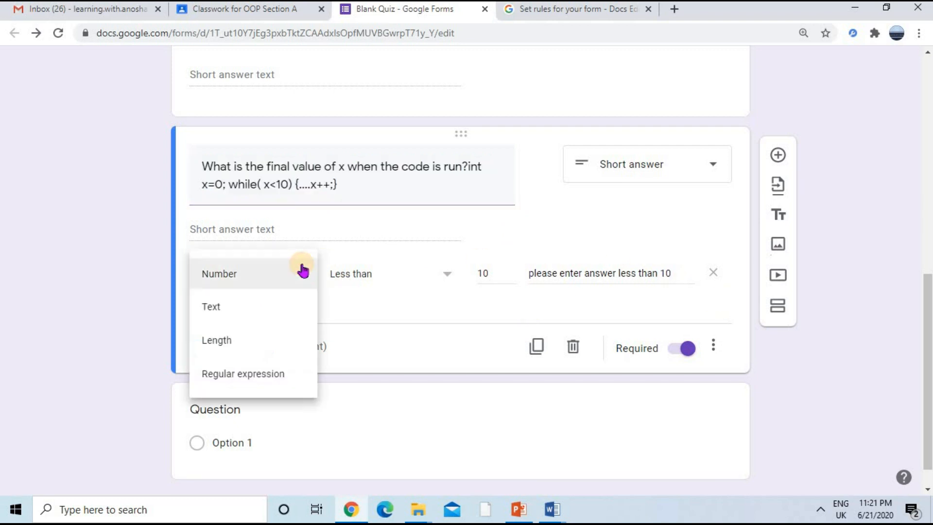
pyautogui.click(282, 314)
pyautogui.click(455, 277)
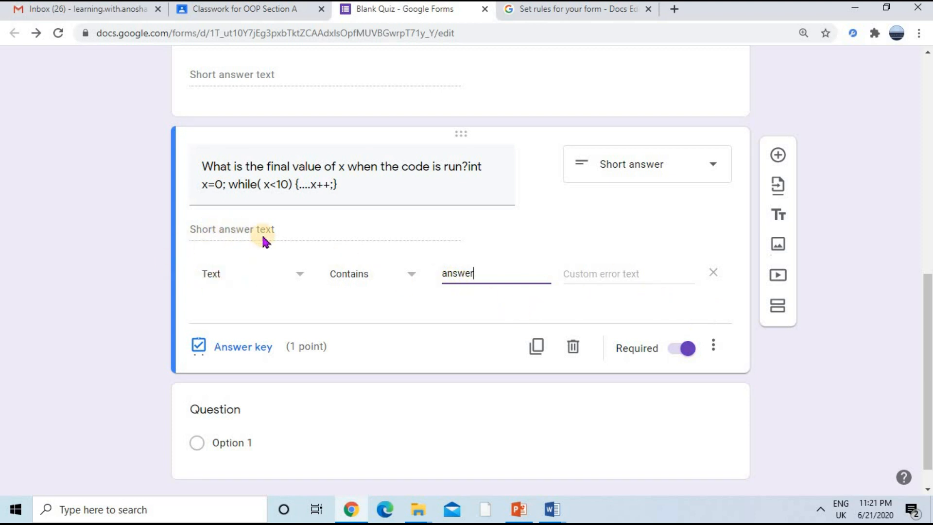
pyautogui.moveTo(475, 274); pyautogui.dragTo(422, 273)
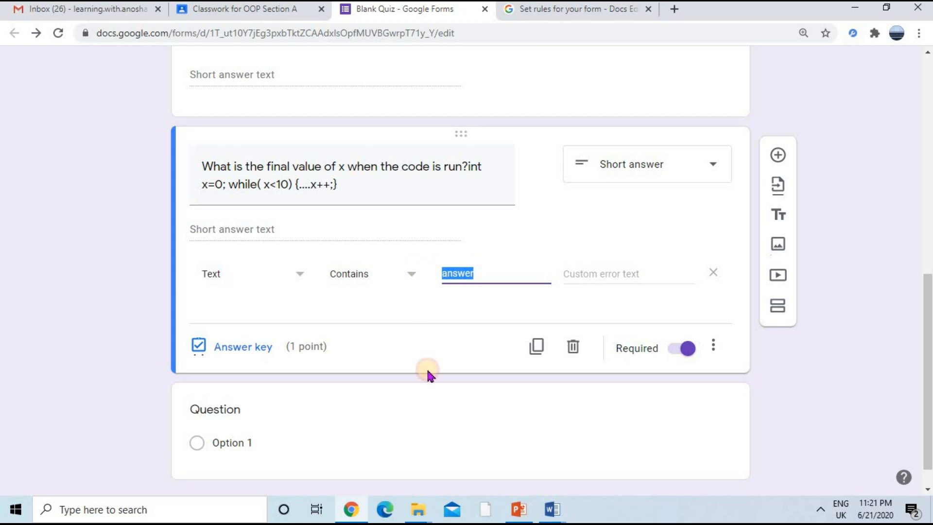
pyautogui.click(643, 273)
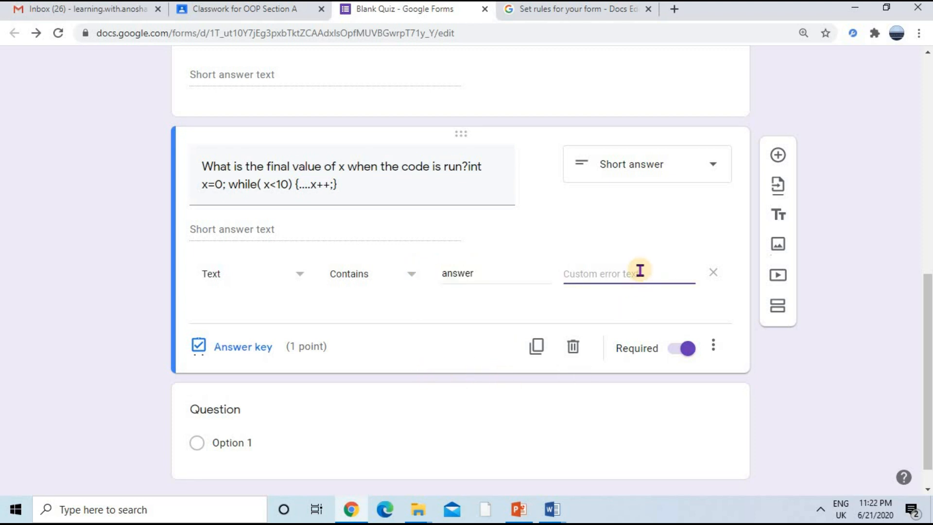
pyautogui.write('please type "answer"')
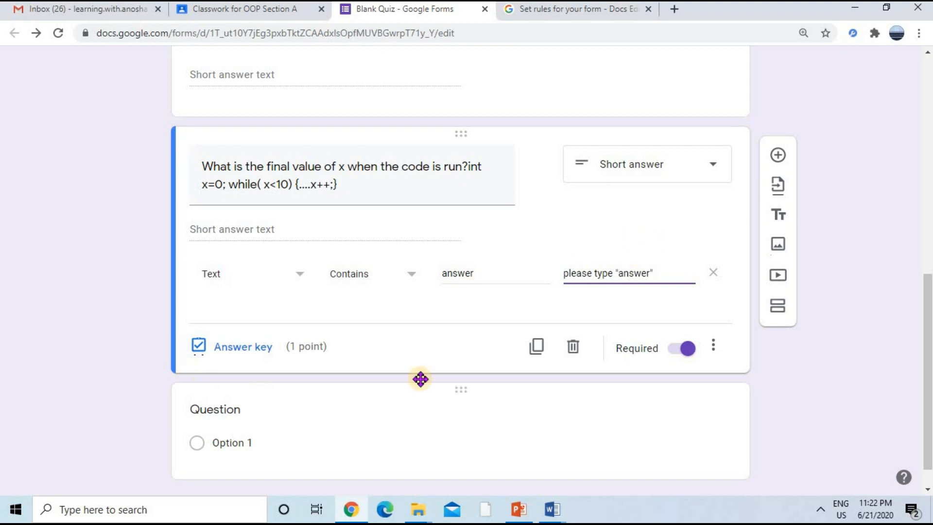
pyautogui.click(685, 327)
# - Duplicate the text-validated question and validate the copy by length, with a maximum character count of 10 and error text "max count 10"
pyautogui.scroll(-1, 631, 435)
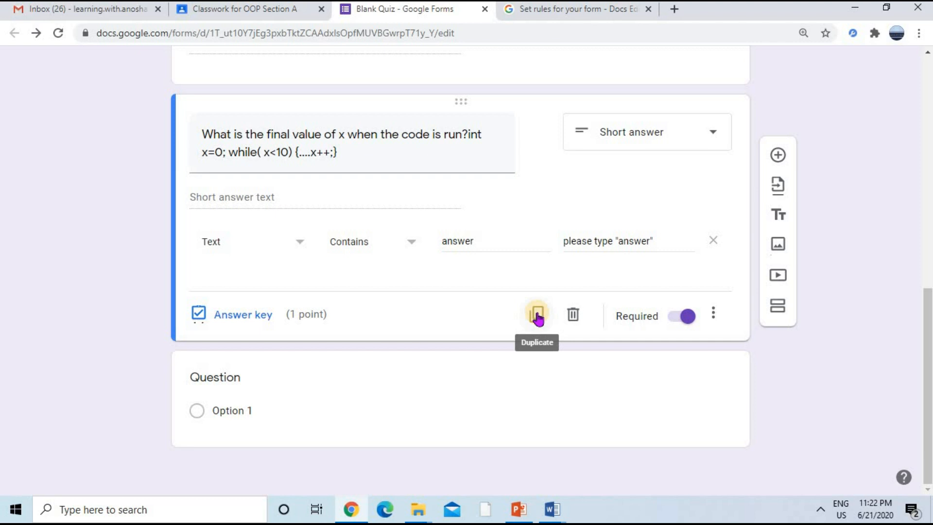
pyautogui.click(537, 316)
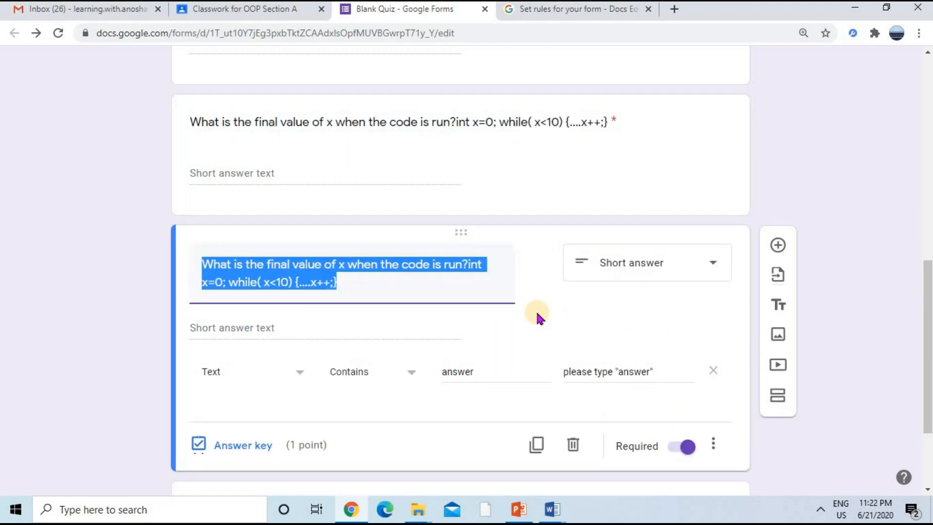
pyautogui.click(300, 370)
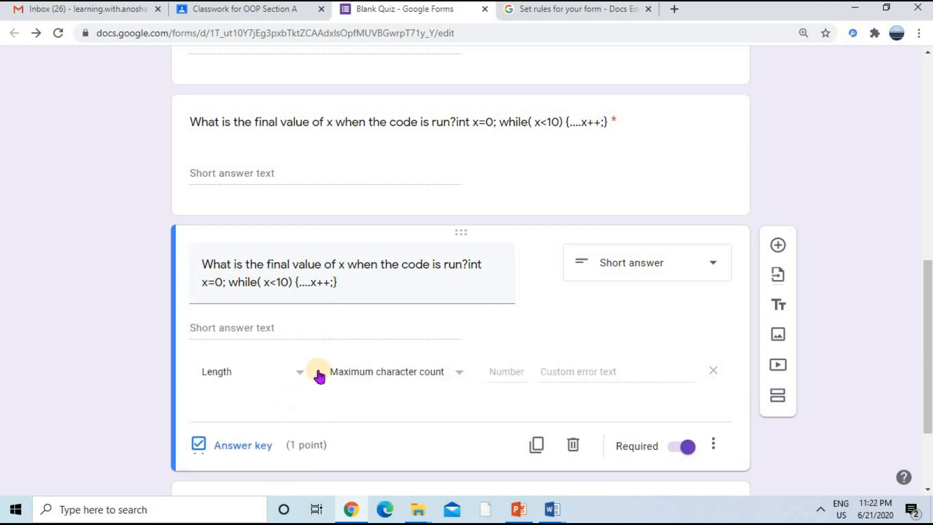
pyautogui.click(453, 377)
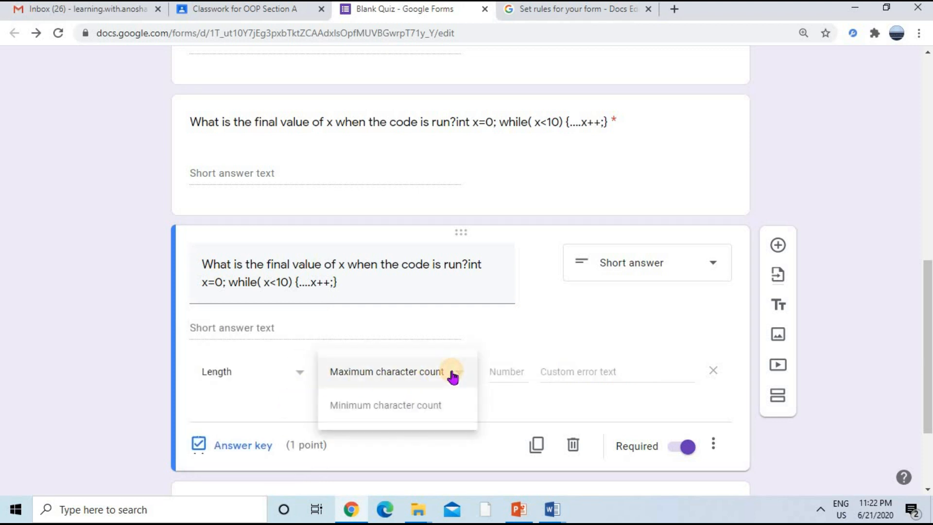
pyautogui.click(439, 370)
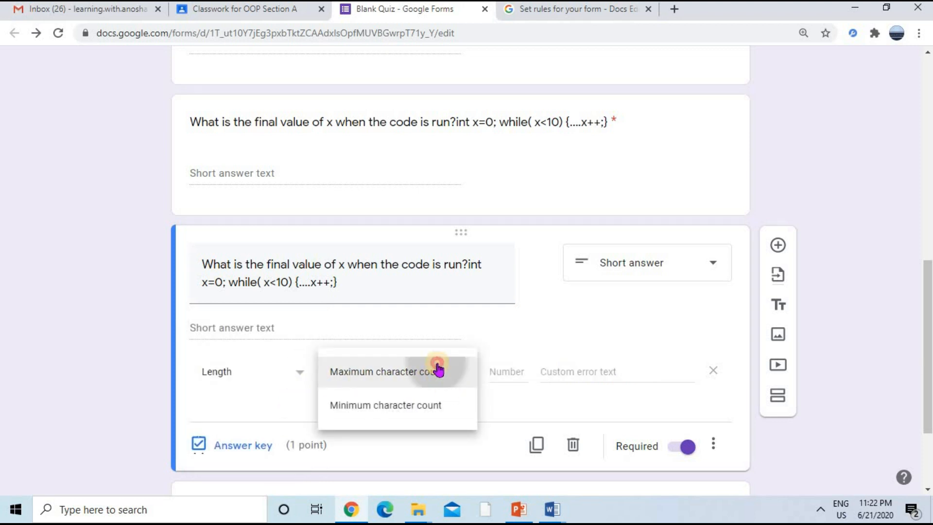
pyautogui.click(518, 376)
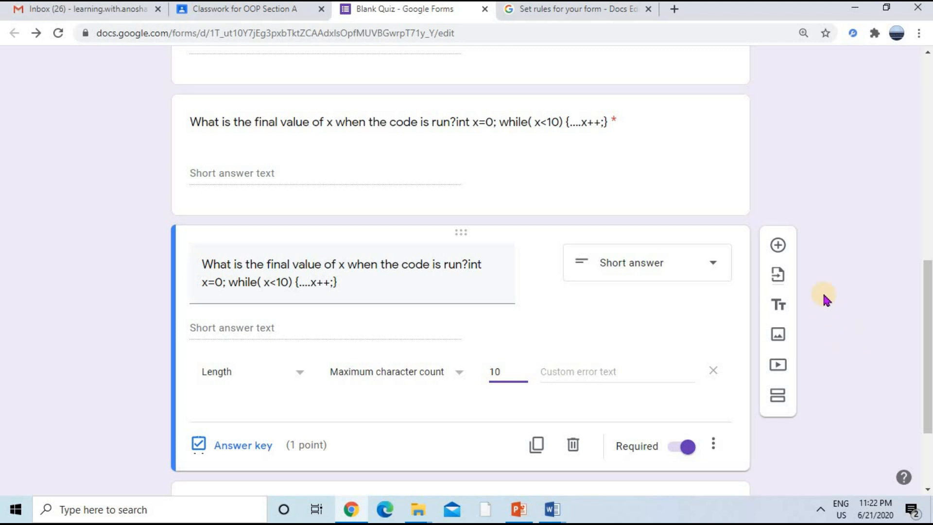
pyautogui.click(607, 371)
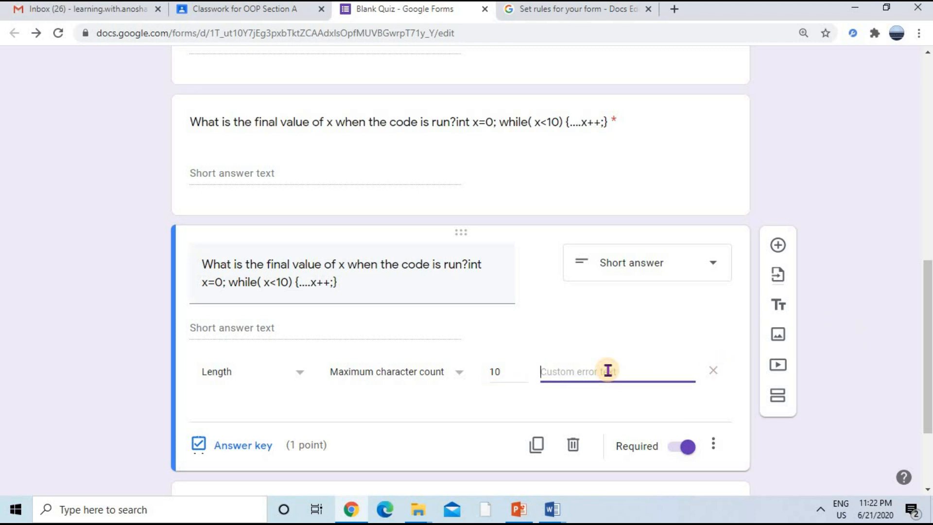
pyautogui.write('max count 10')
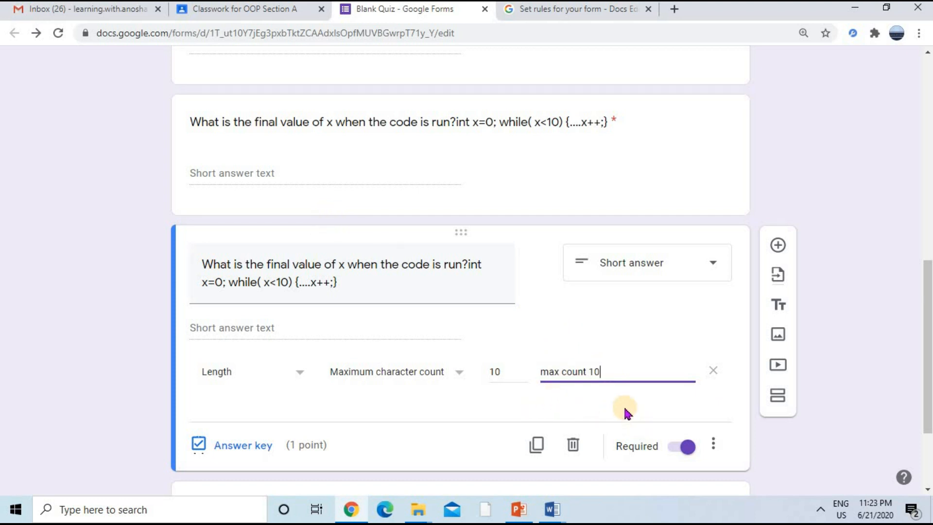
# - Duplicate the length-validated question and change the copy's validation type to Regular expression
pyautogui.scroll(-1, 584, 410)
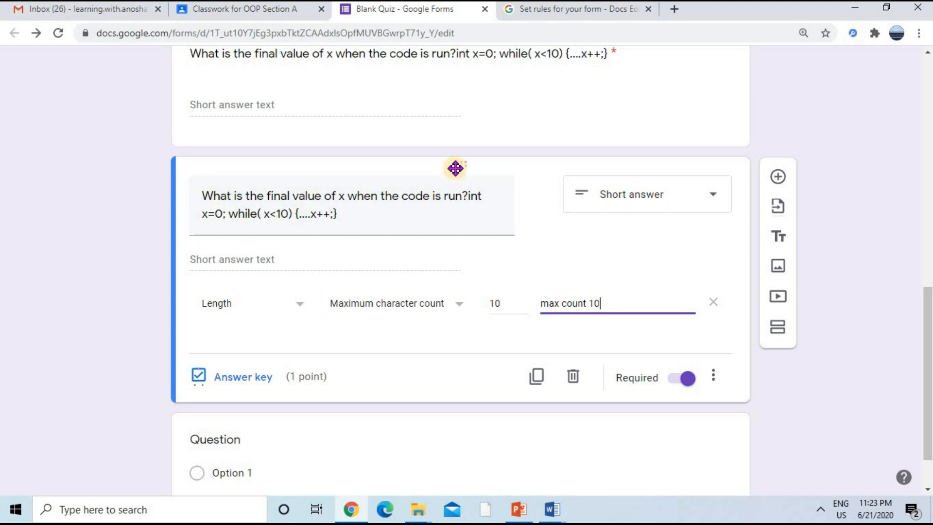
pyautogui.click(537, 377)
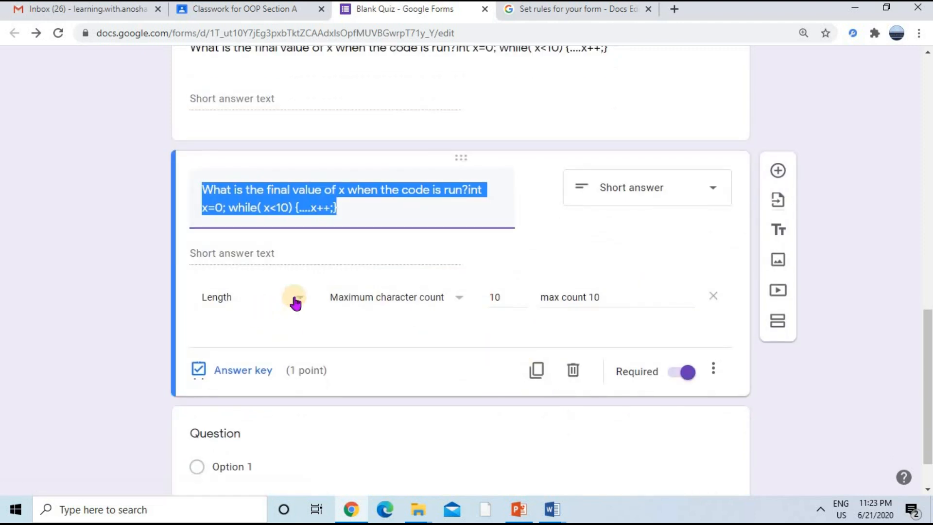
pyautogui.click(296, 303)
pyautogui.click(294, 303)
pyautogui.click(292, 305)
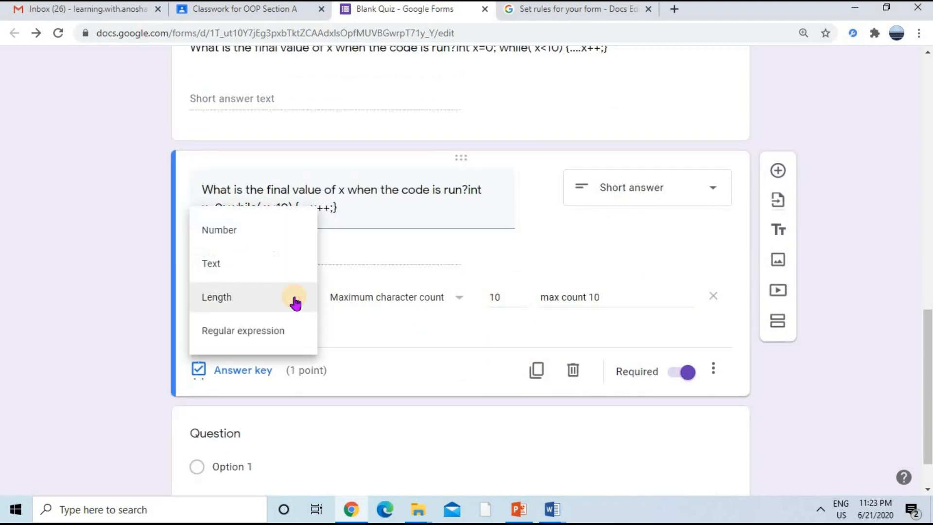
pyautogui.click(290, 336)
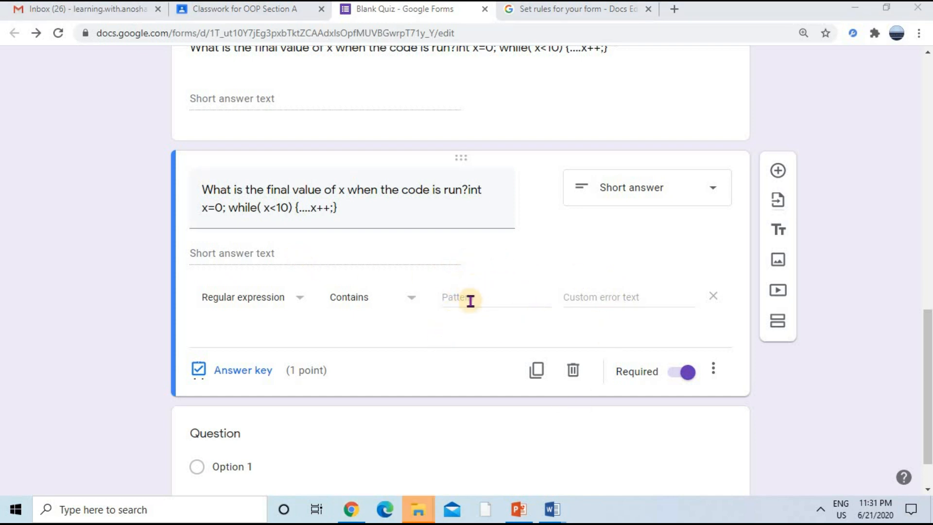
# - Examine the table of regular expression examples on the Docs Editors Help page, including the negated character set example
pyautogui.click(589, 12)
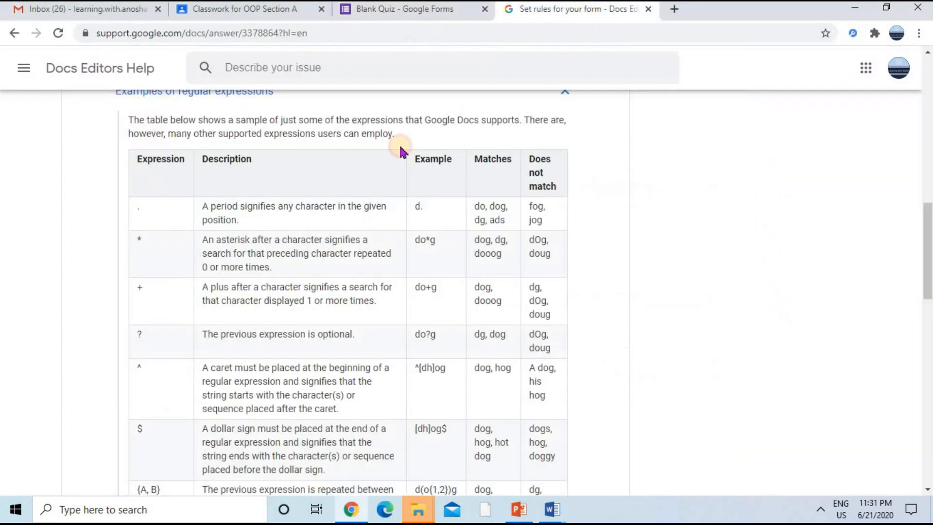
pyautogui.scroll(-4, 165, 214)
pyautogui.scroll(1, 462, 291)
pyautogui.scroll(3, 459, 280)
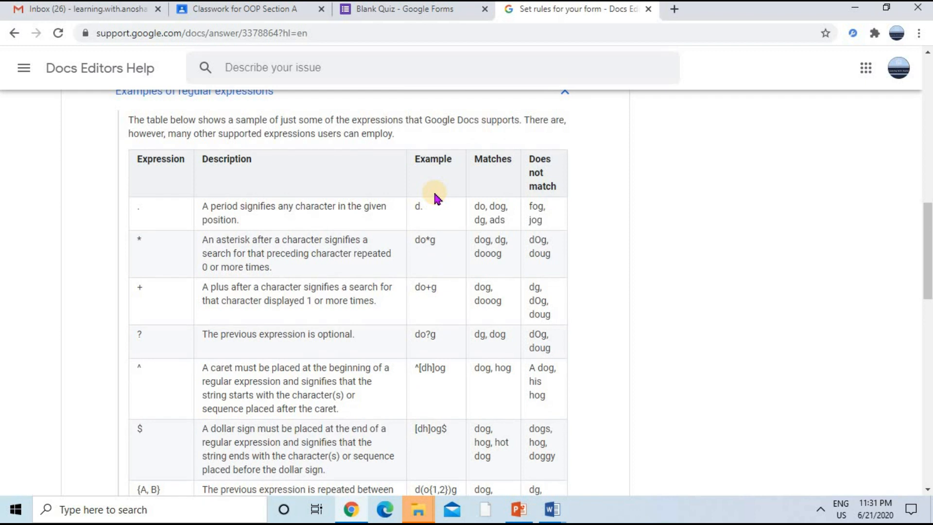
pyautogui.scroll(-5, 436, 197)
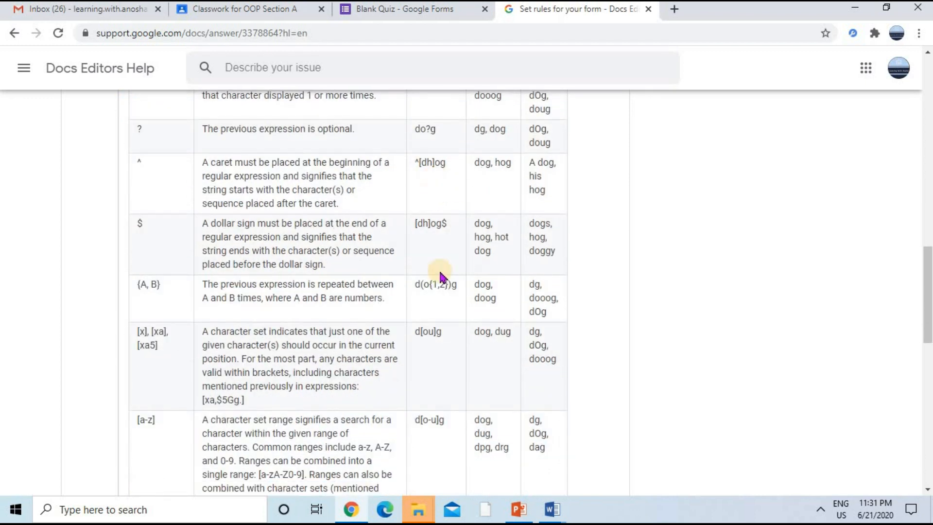
pyautogui.scroll(4, 410, 287)
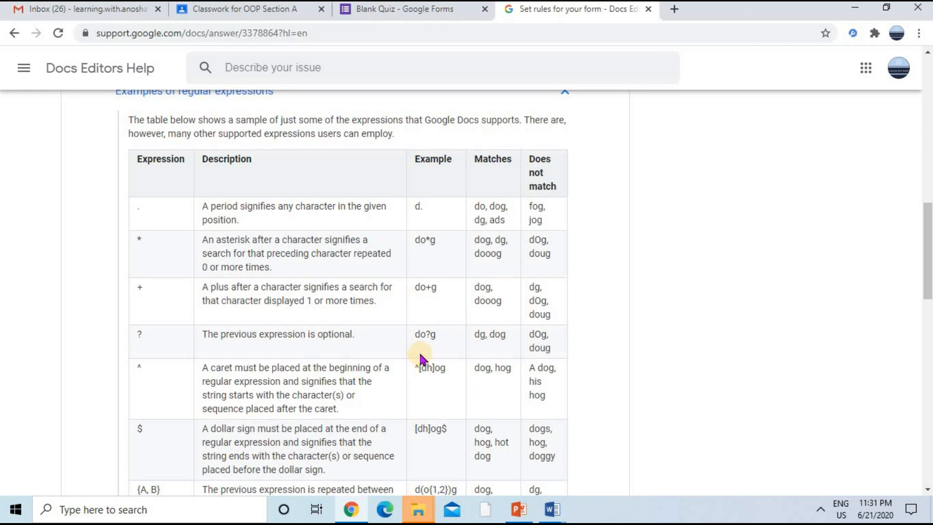
pyautogui.scroll(-4, 420, 362)
pyautogui.scroll(3, 434, 357)
pyautogui.scroll(-3, 435, 358)
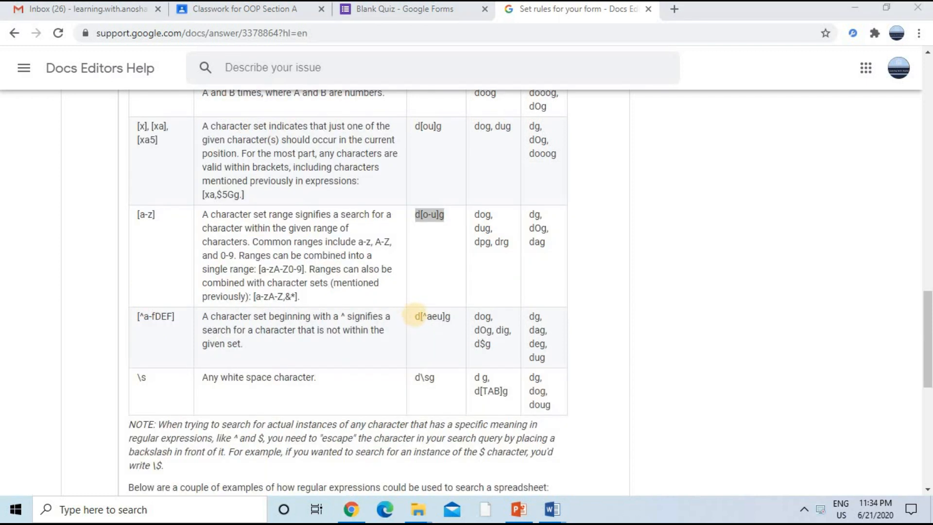
pyautogui.moveTo(415, 317); pyautogui.dragTo(451, 317)
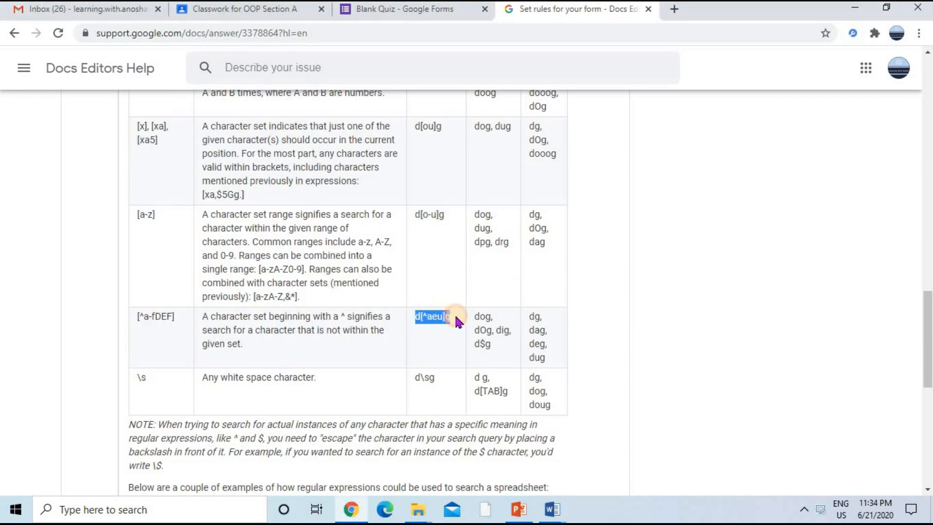
pyautogui.click(417, 328)
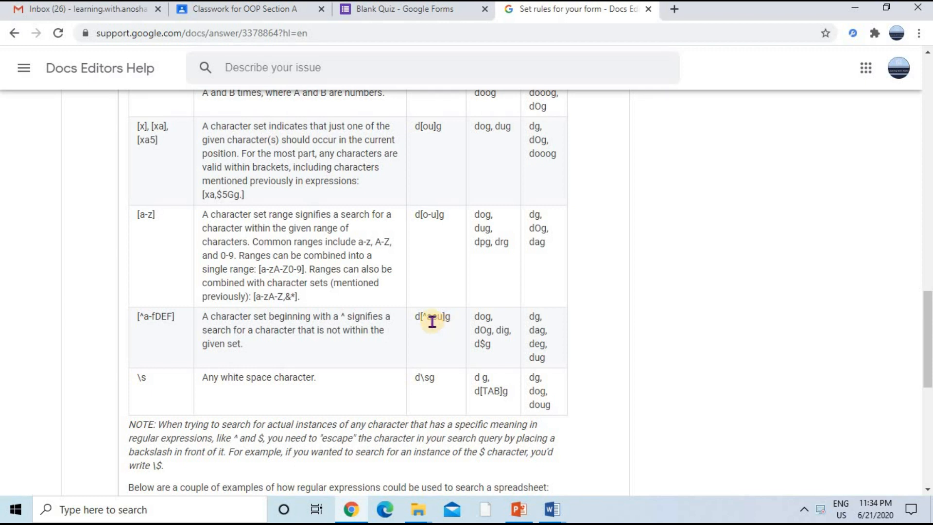
pyautogui.moveTo(423, 317); pyautogui.dragTo(438, 317)
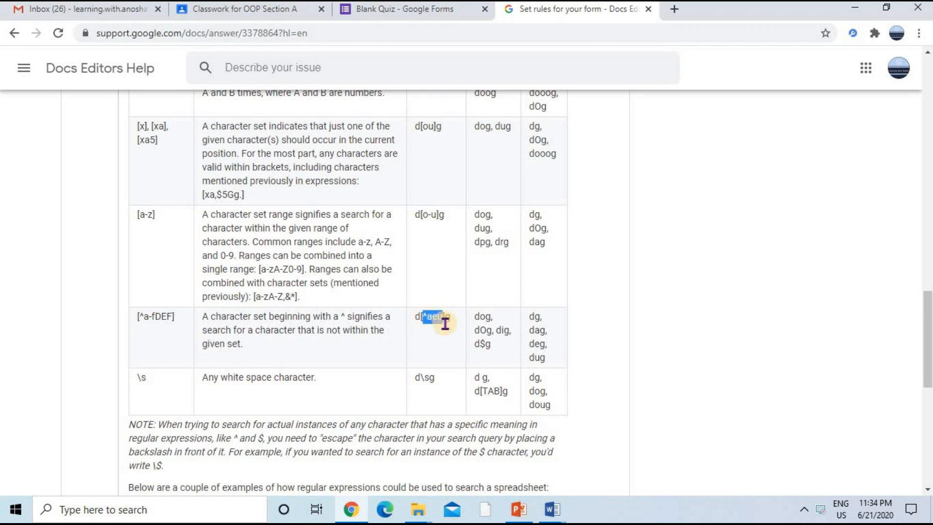
pyautogui.click(418, 317)
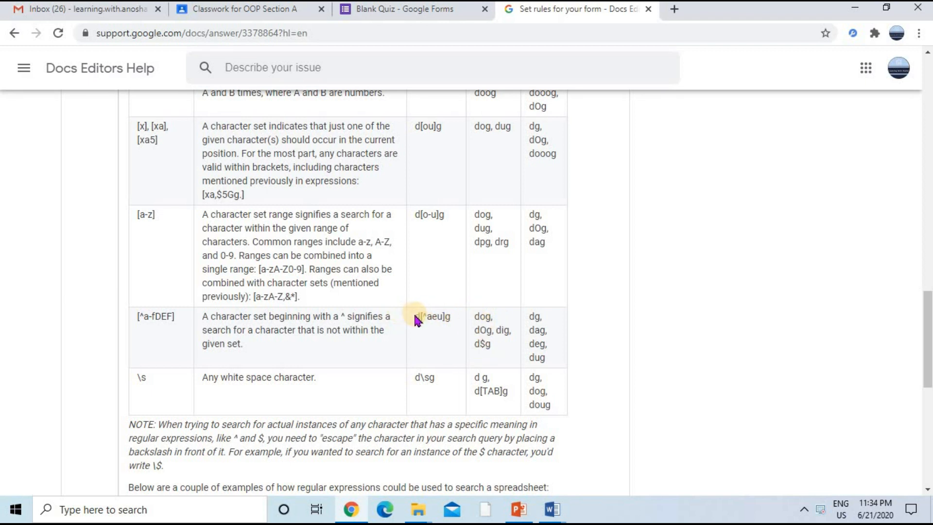
# - Copy the example d[^aeu]g from the help page into the validation pattern, and set the custom error text to "only d[^aeu]g allowed"
pyautogui.moveTo(415, 316); pyautogui.dragTo(450, 316)
pyautogui.rightClick(435, 325)
pyautogui.click(450, 329)
pyautogui.hotkey('ctrl', 'shift', 'Tab')
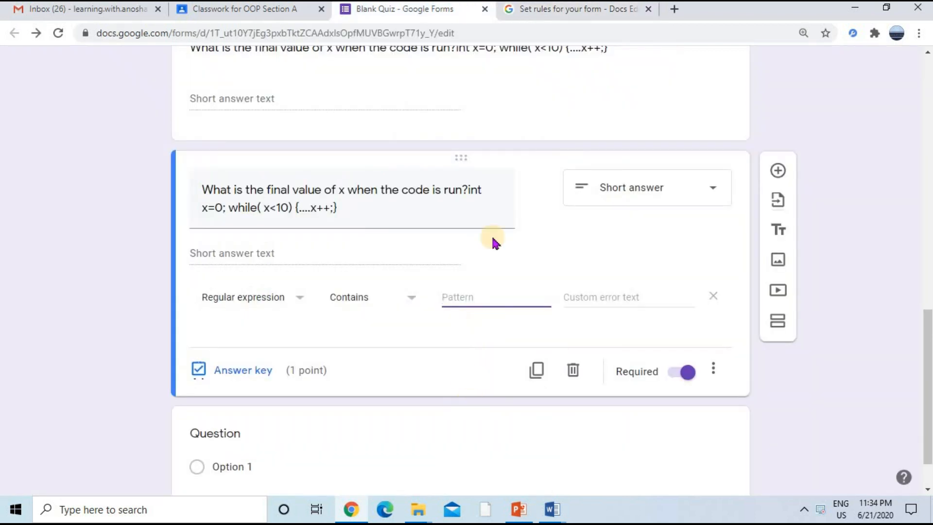
pyautogui.rightClick(467, 290)
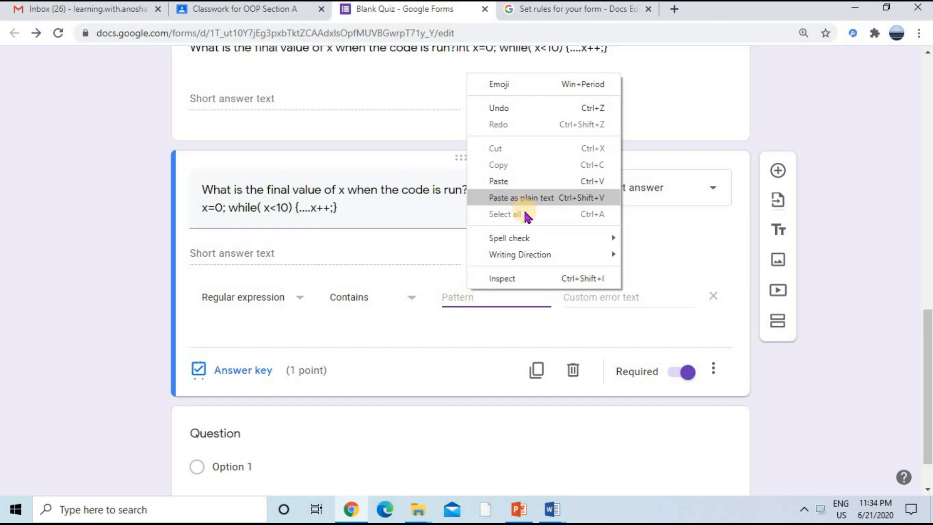
pyautogui.click(536, 182)
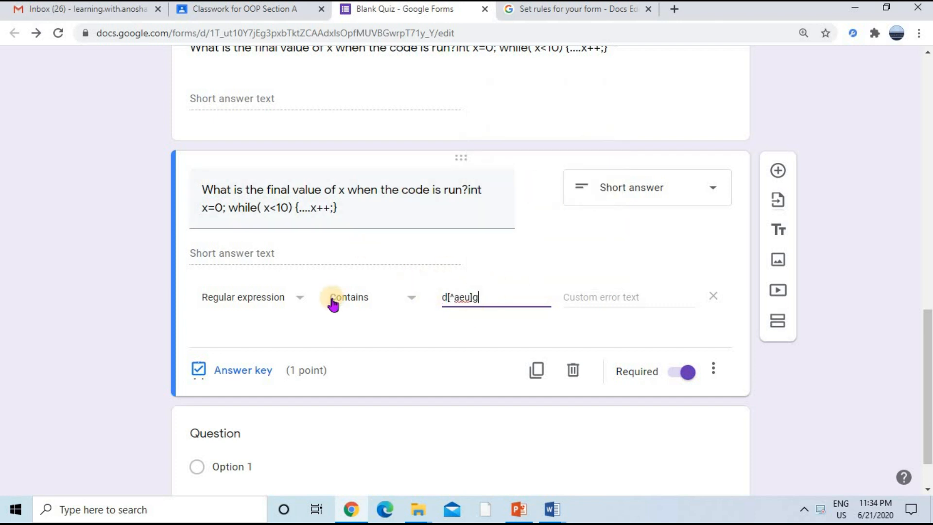
pyautogui.click(626, 298)
pyautogui.hotkey('ctrl', 'v')
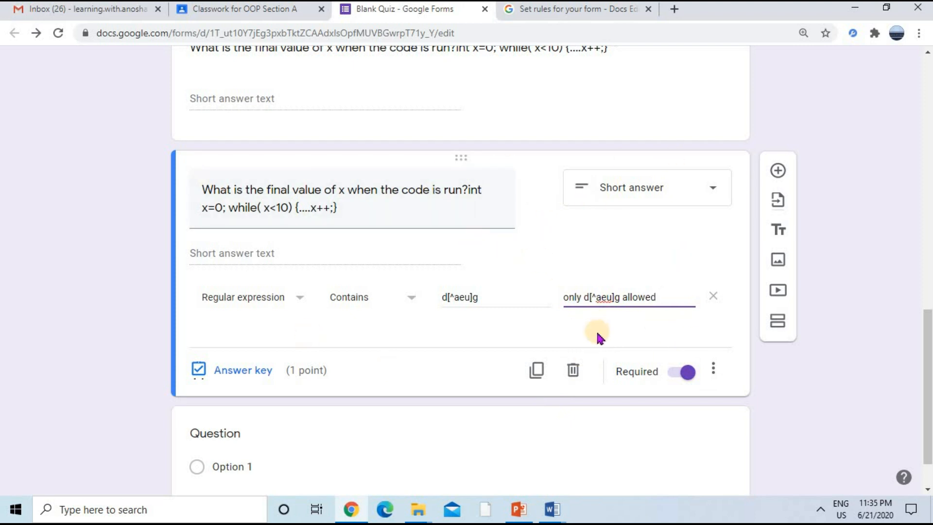
# - Add a Checkboxes question after the regular-expression question, with the text "Which one is language translator?"
pyautogui.click(780, 171)
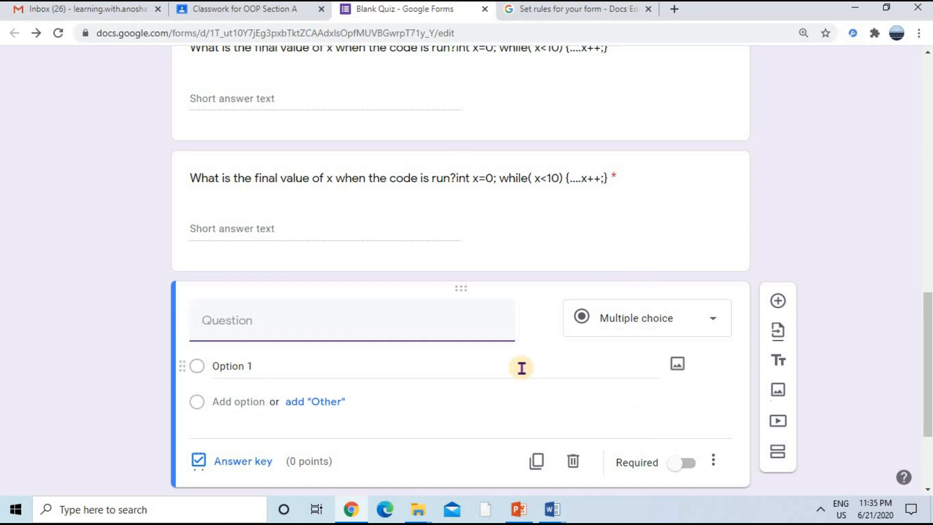
pyautogui.click(702, 323)
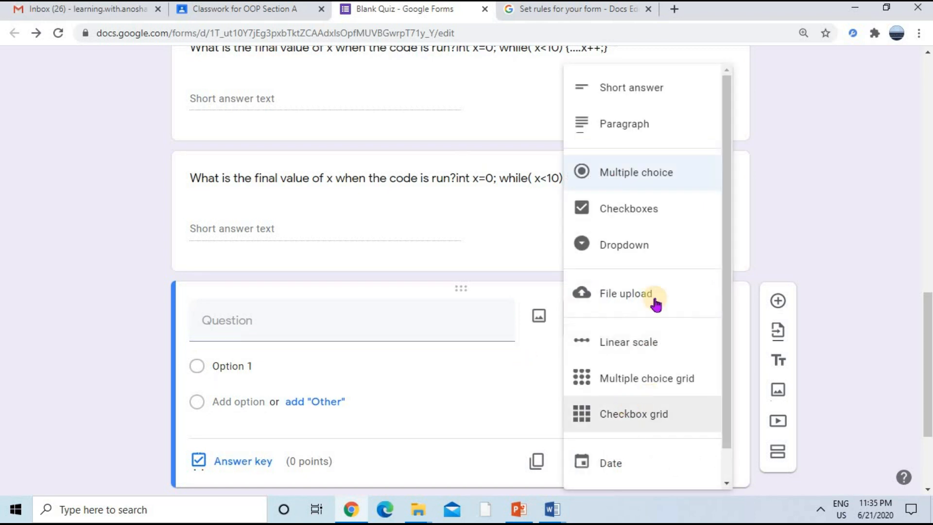
pyautogui.click(658, 209)
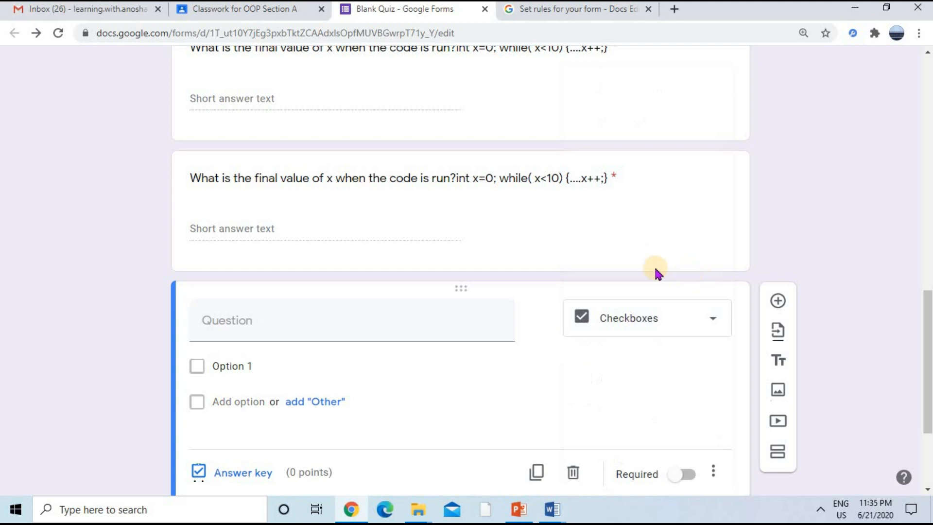
pyautogui.scroll(-1, 403, 272)
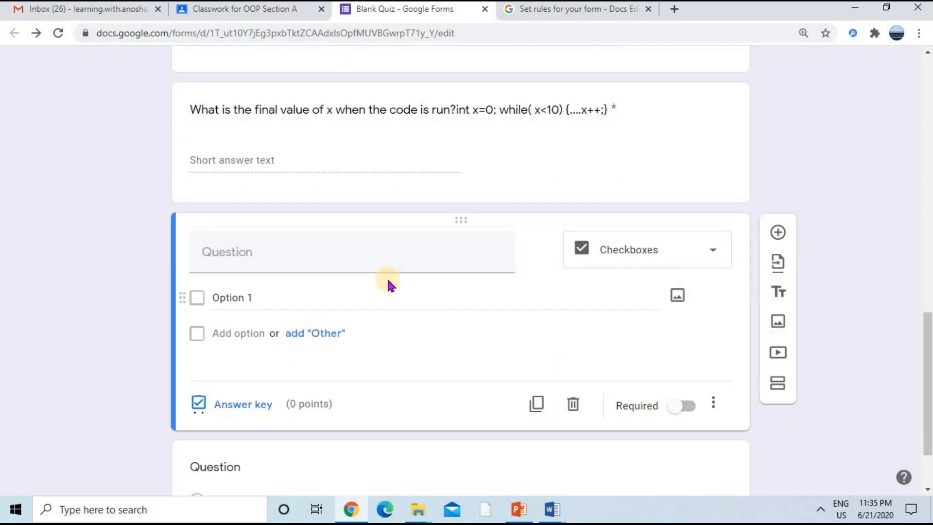
pyautogui.write('Which one is language translator?')
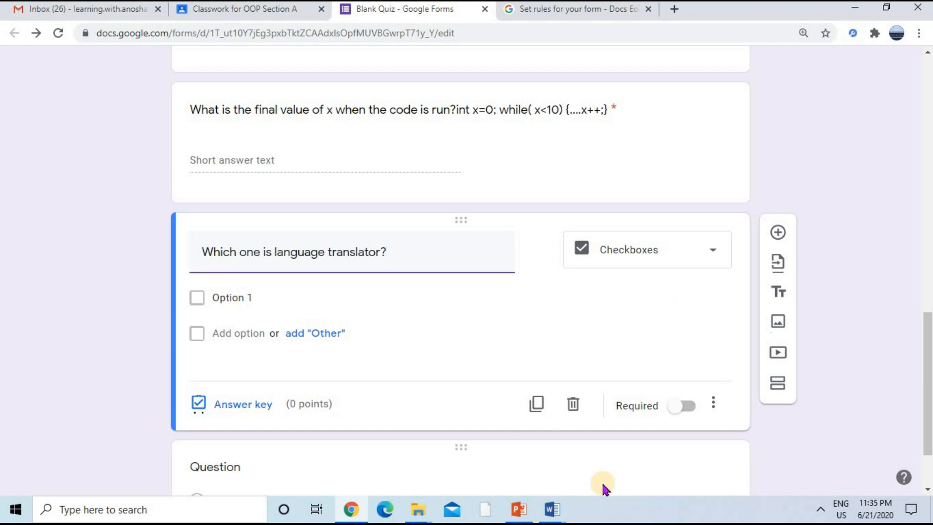
# - Enter the answer options Compiler, Interpreter, Assembler and Linker for the language translator checkbox question
pyautogui.press('Return')
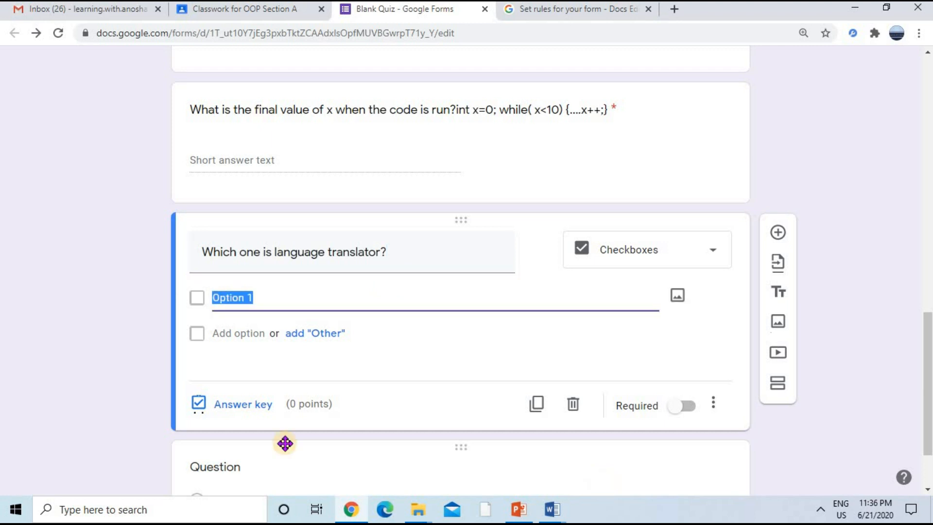
pyautogui.write('Compiler')
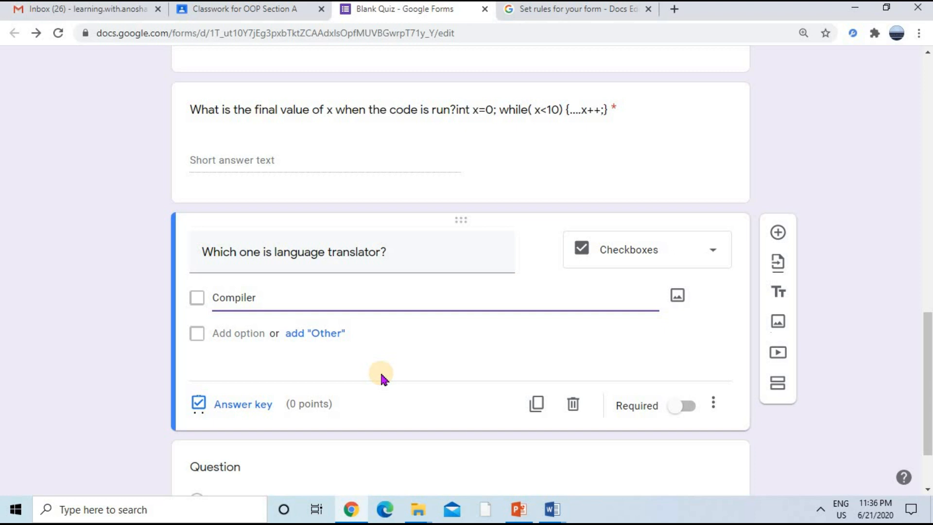
pyautogui.press('Return')
pyautogui.write('Interpreter')
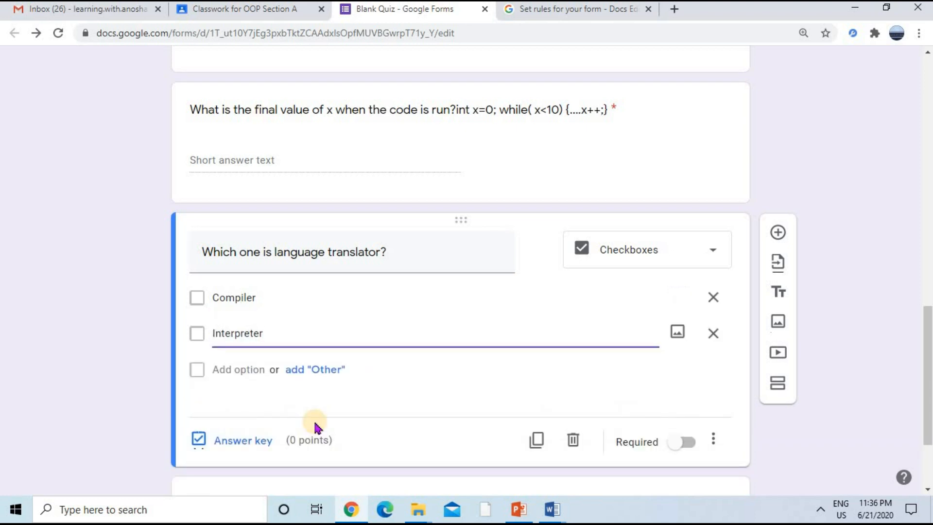
pyautogui.press('Return')
pyautogui.write('Assembler')
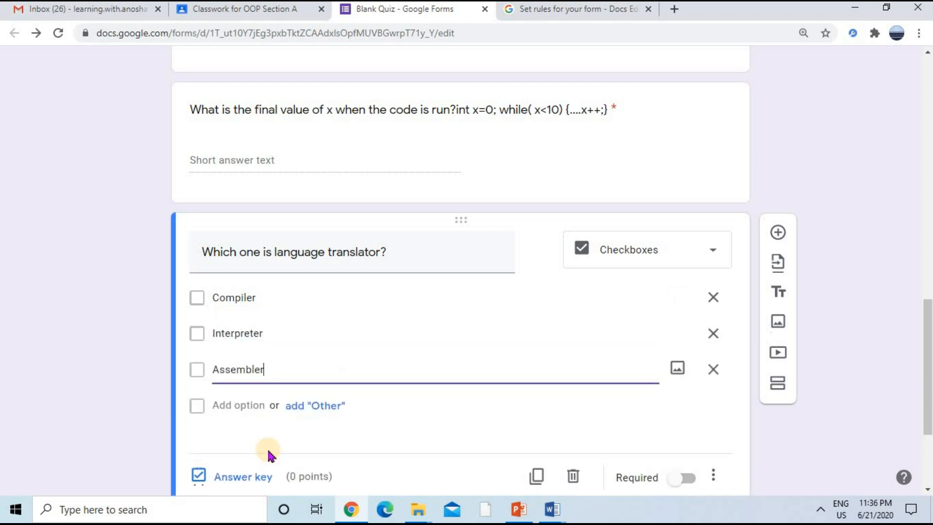
pyautogui.press('Return')
pyautogui.write('Linker')
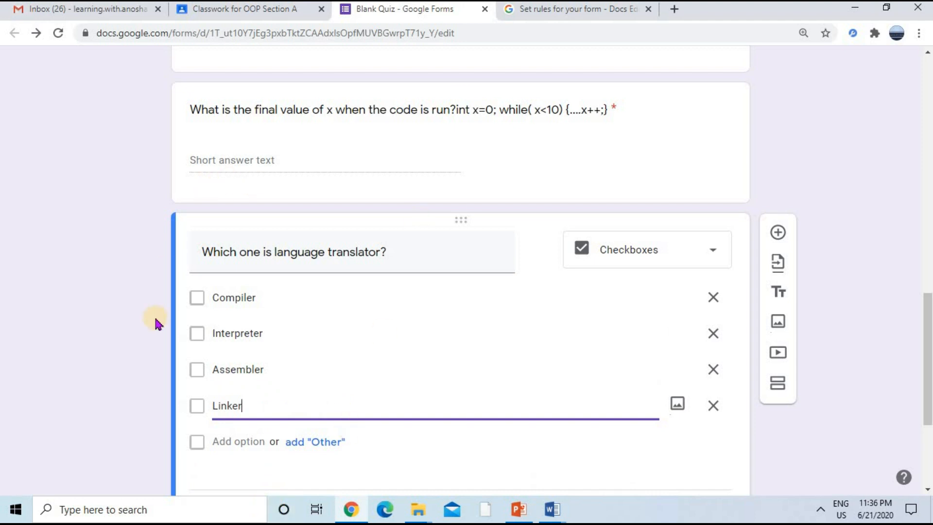
# - Mark Compiler, Interpreter and Assembler as the correct answers for 2 points, and make the checkbox question required
pyautogui.scroll(-2, 139, 316)
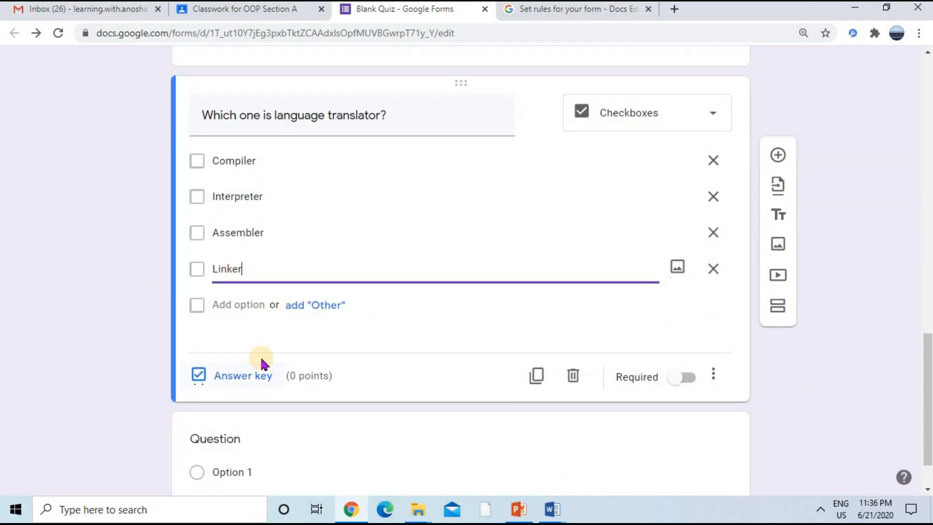
pyautogui.click(252, 384)
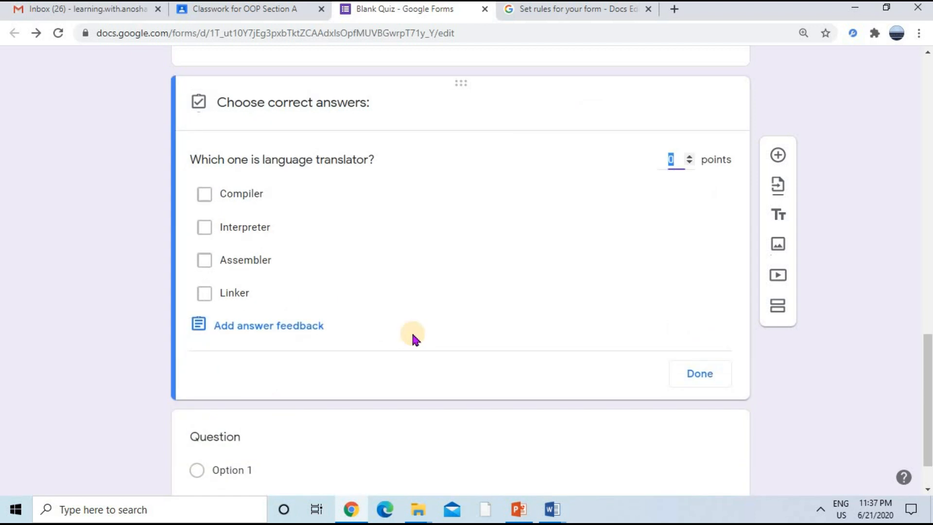
pyautogui.click(226, 194)
pyautogui.click(229, 226)
pyautogui.click(237, 259)
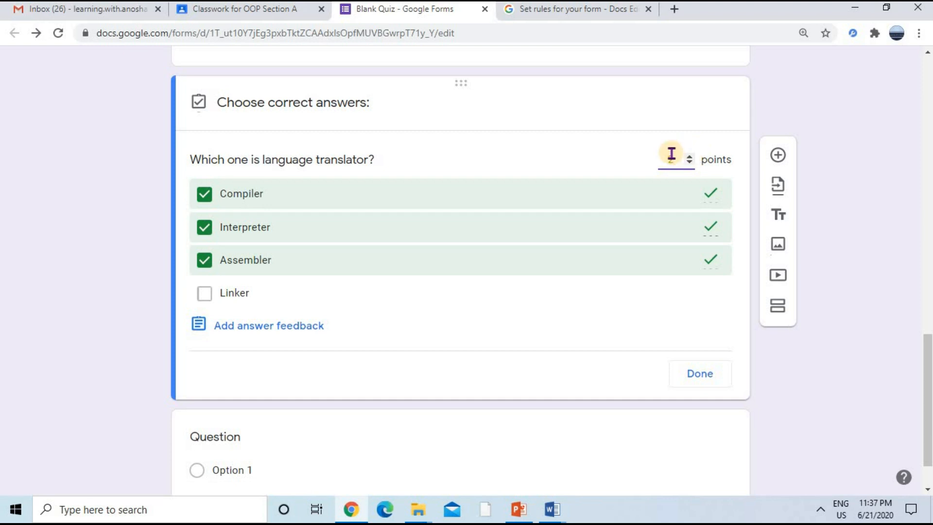
pyautogui.click(696, 385)
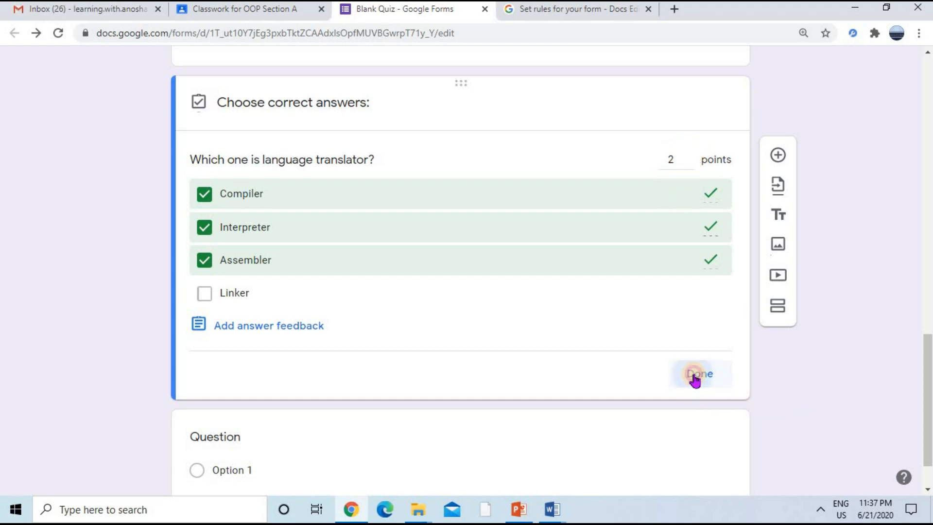
pyautogui.click(686, 380)
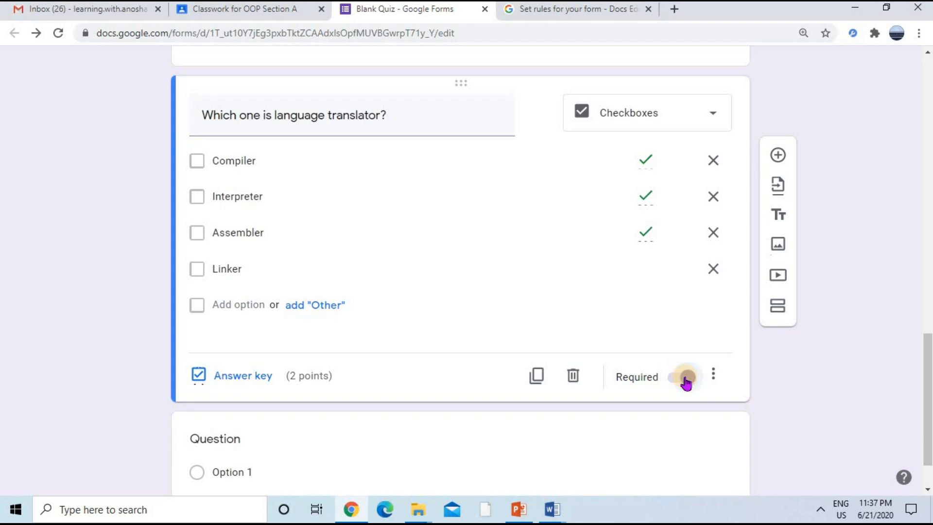
# - Add response validation to the language translator question so that respondents must select exactly 3 options
pyautogui.click(717, 378)
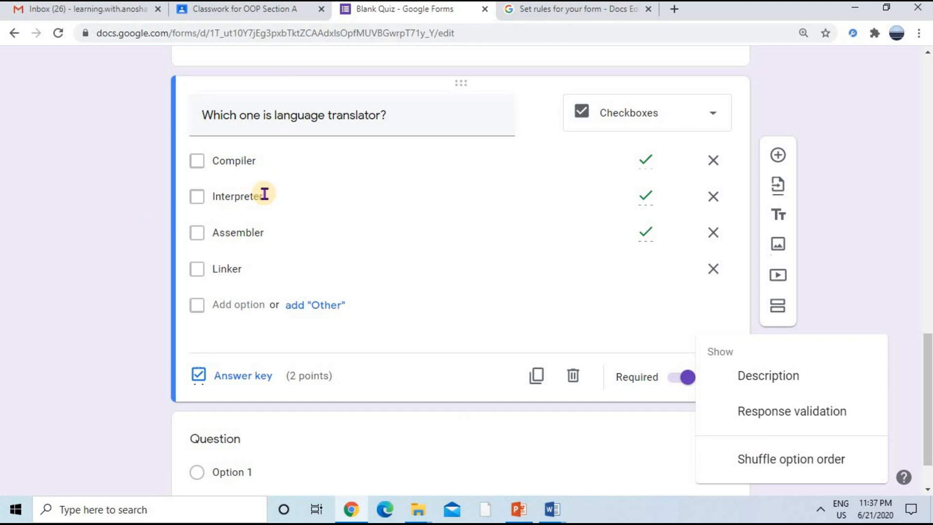
pyautogui.click(791, 418)
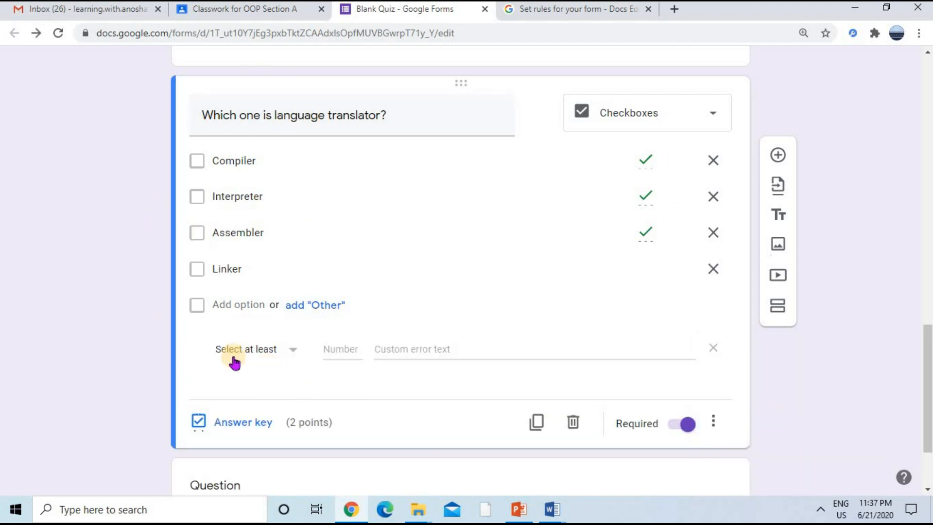
pyautogui.click(287, 351)
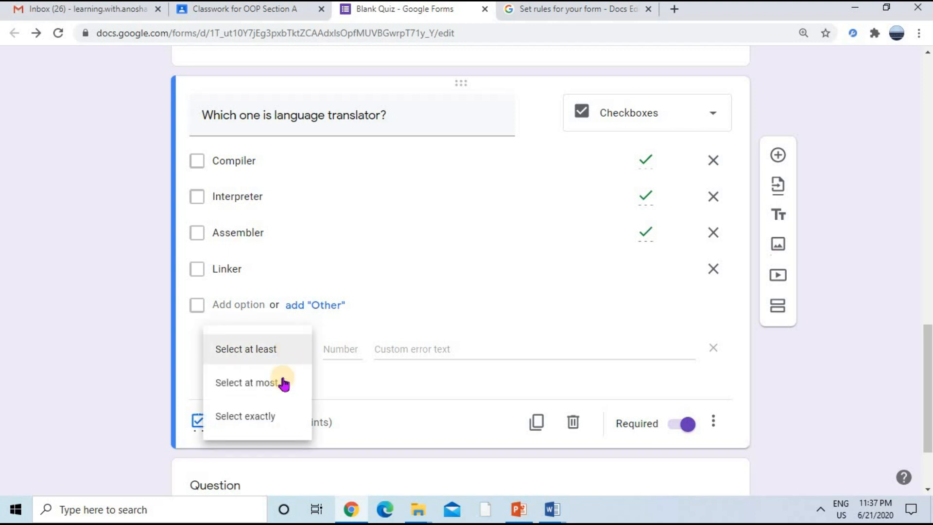
pyautogui.click(275, 414)
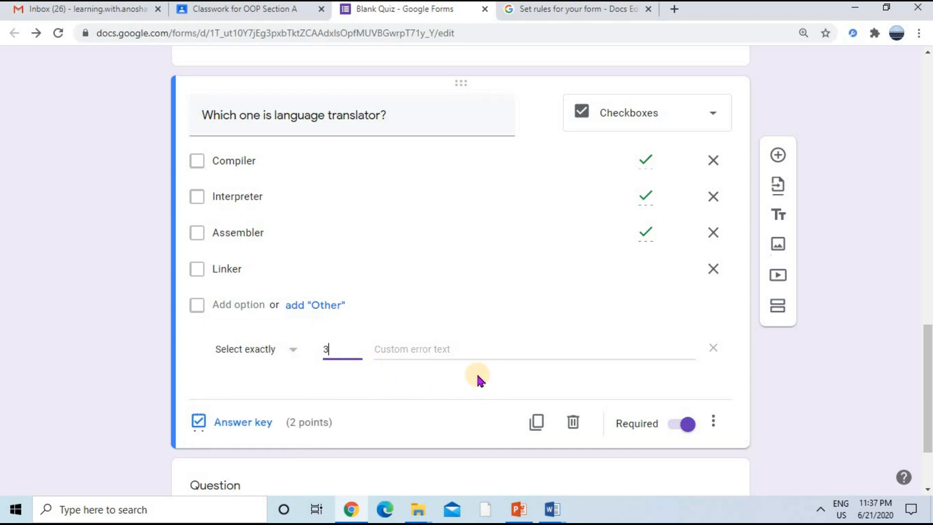
pyautogui.click(484, 350)
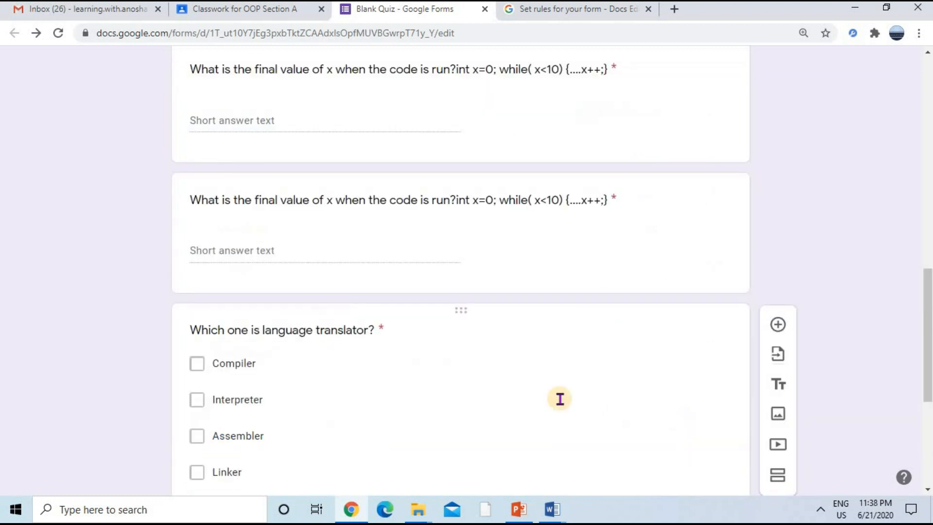
# - Set up a Dropdown question "Which is not a loop structure?" with the options For, Do while, While and Repeat until
pyautogui.click(778, 326)
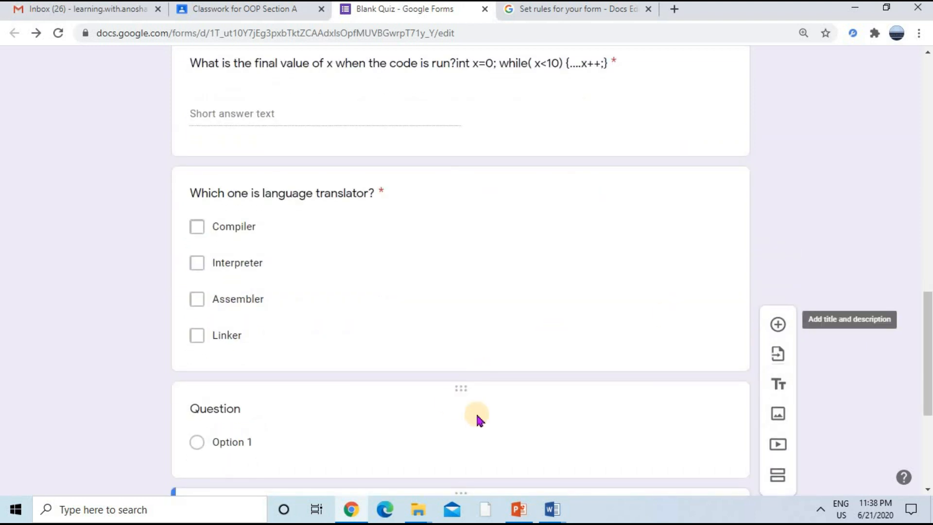
pyautogui.click(479, 417)
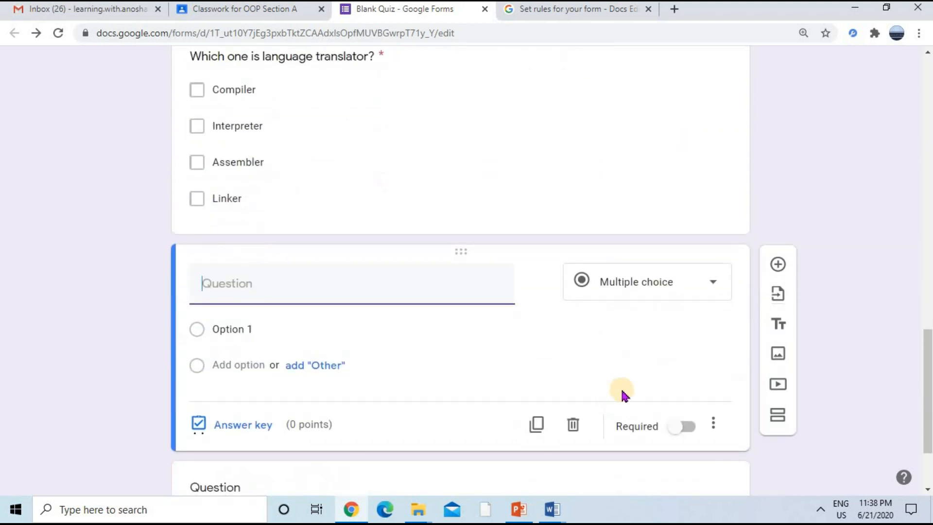
pyautogui.click(646, 294)
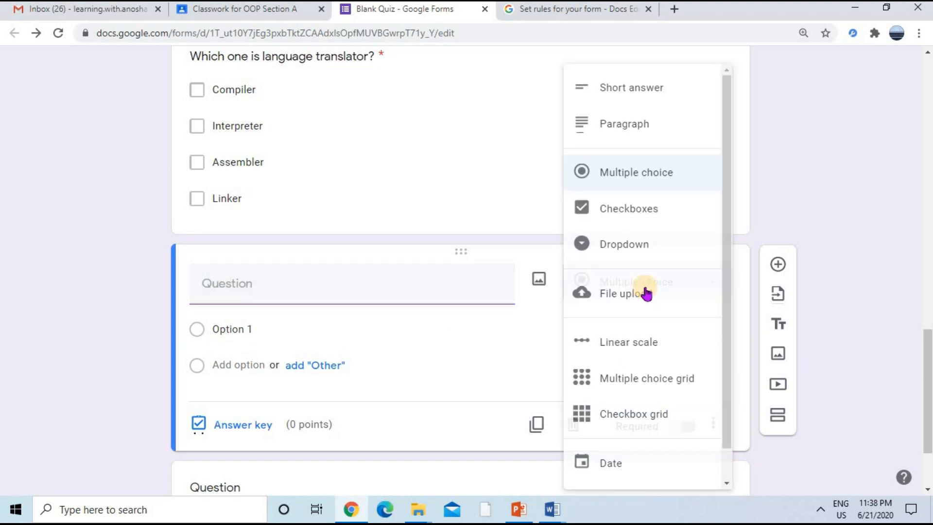
pyautogui.click(646, 252)
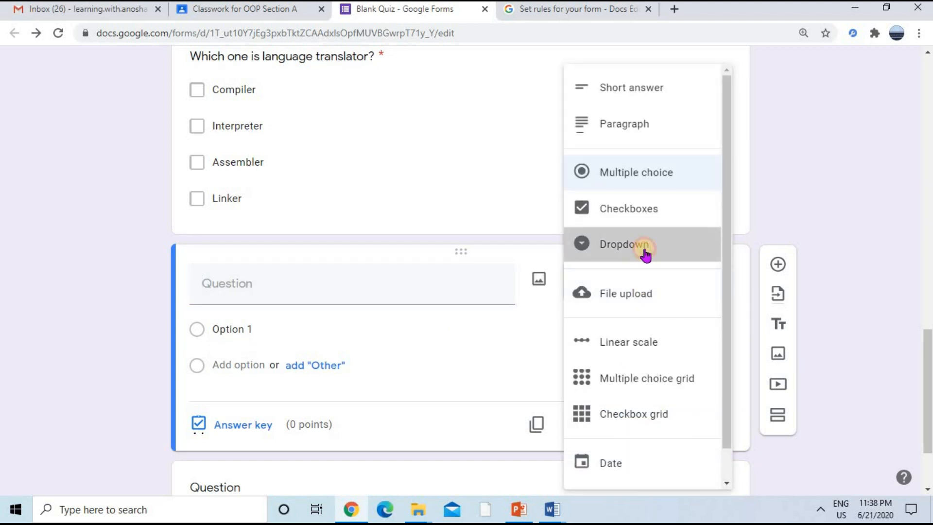
pyautogui.click(431, 292)
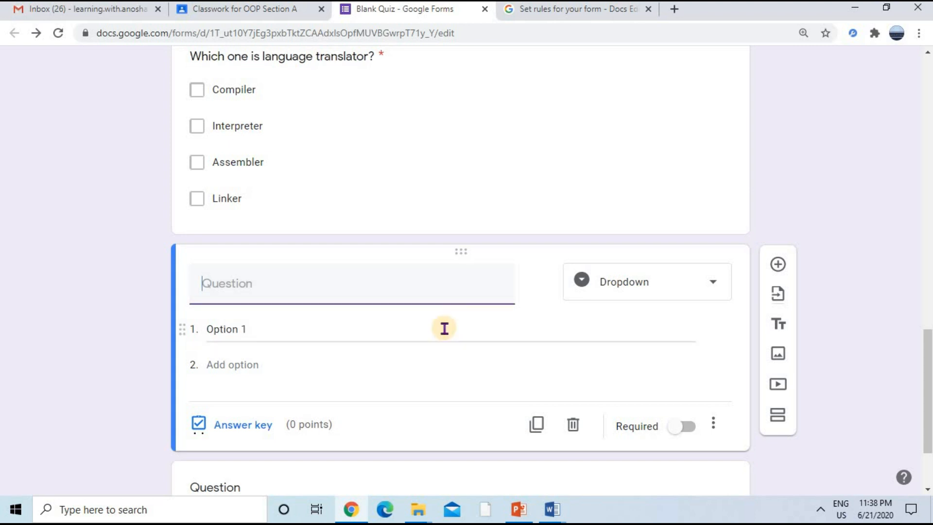
pyautogui.write('Which is not a loop structure?')
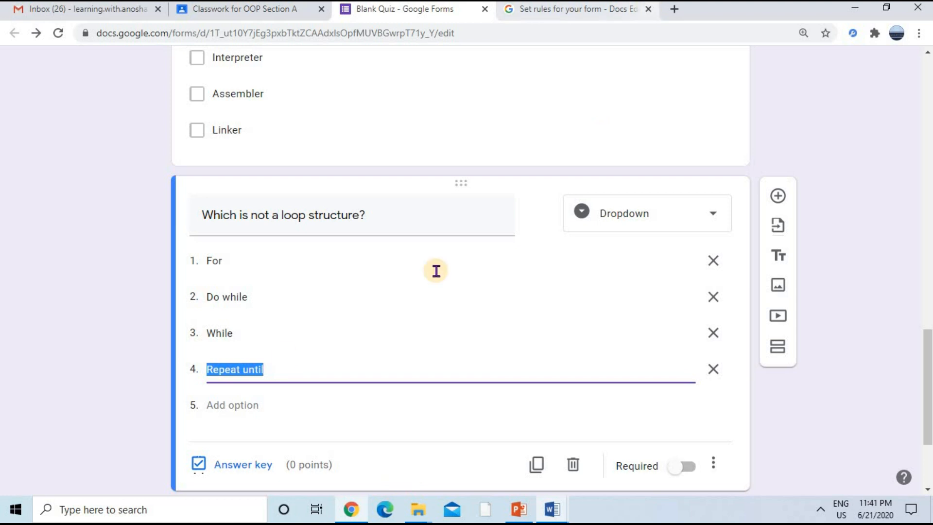
# - Mark Repeat until as the correct answer to the loop structure question and give it 1 point
pyautogui.click(238, 465)
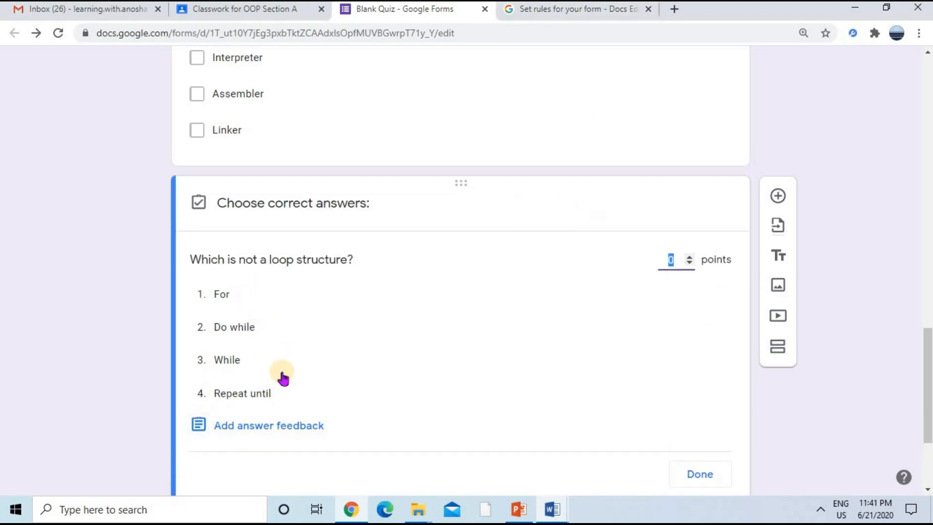
pyautogui.click(251, 393)
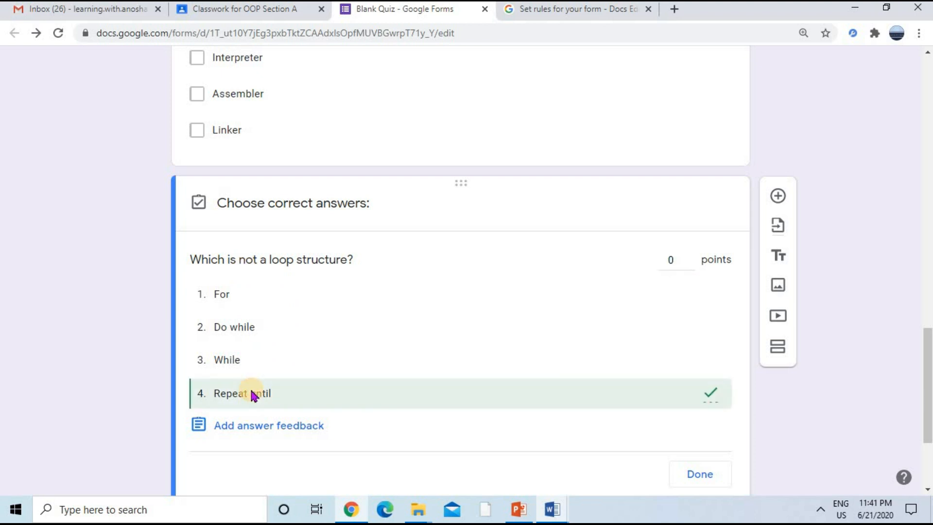
pyautogui.click(689, 260)
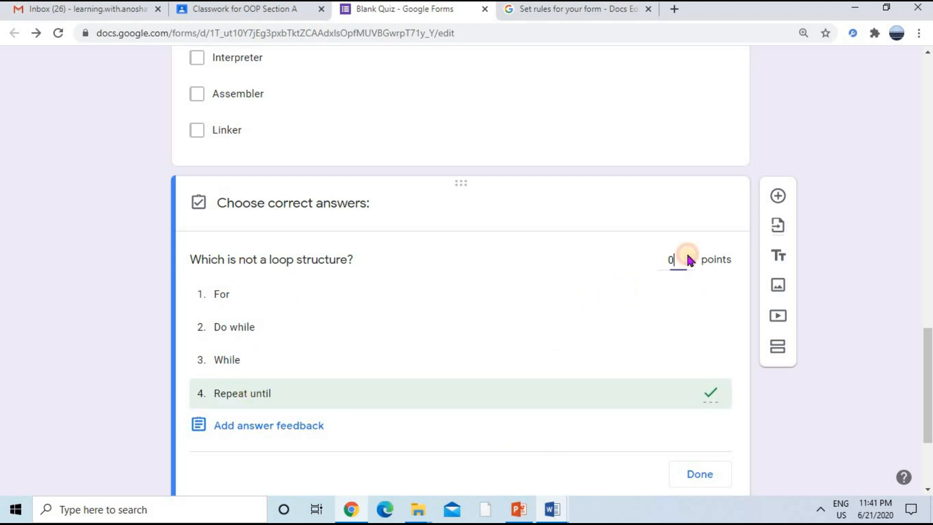
pyautogui.click(698, 473)
pyautogui.click(705, 468)
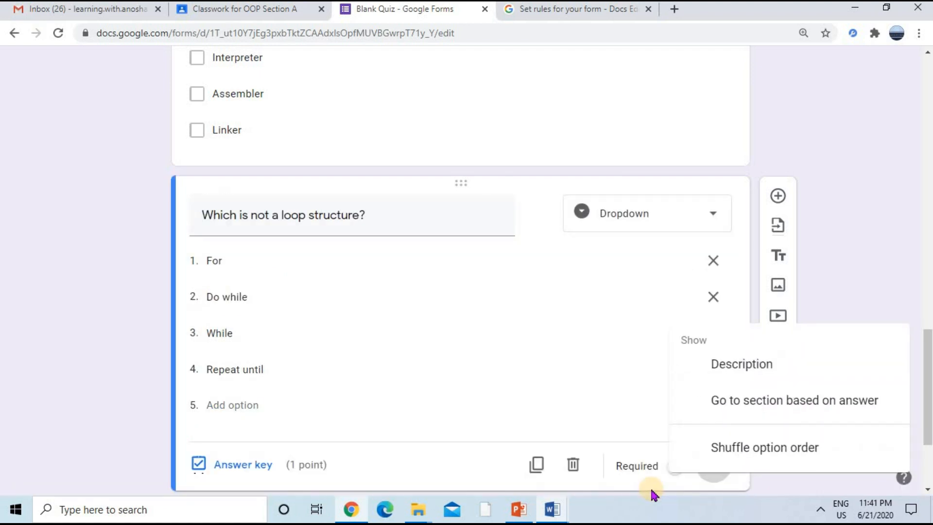
# - Make the loop structure dropdown question required and shuffle its option order
pyautogui.scroll(-1, 650, 487)
pyautogui.click(689, 399)
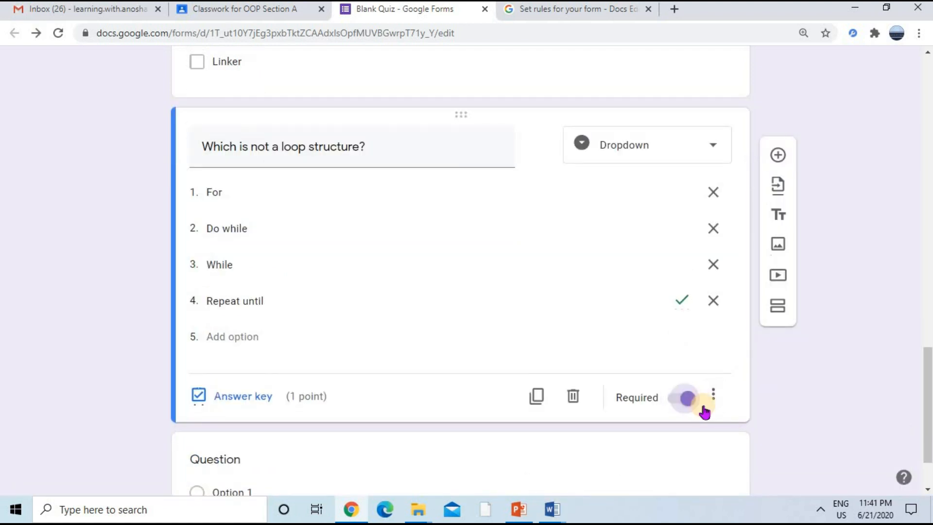
pyautogui.click(714, 397)
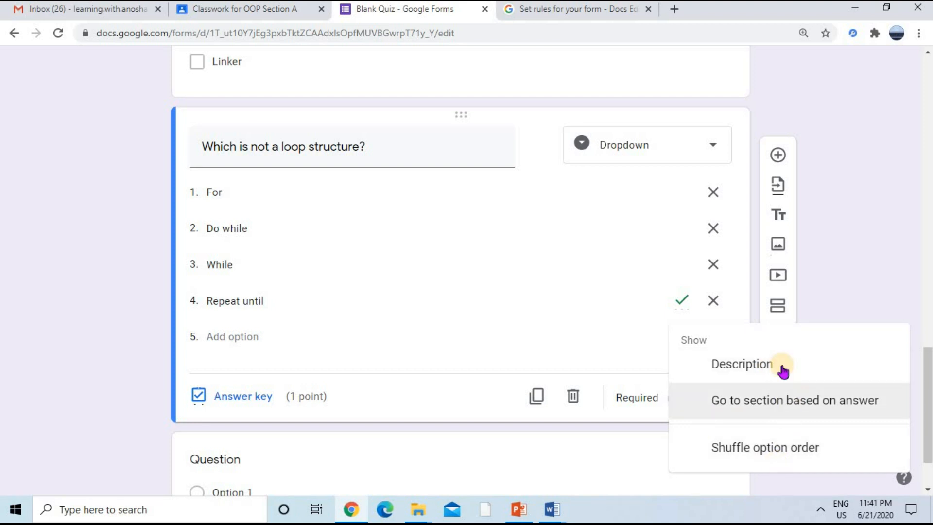
pyautogui.click(789, 452)
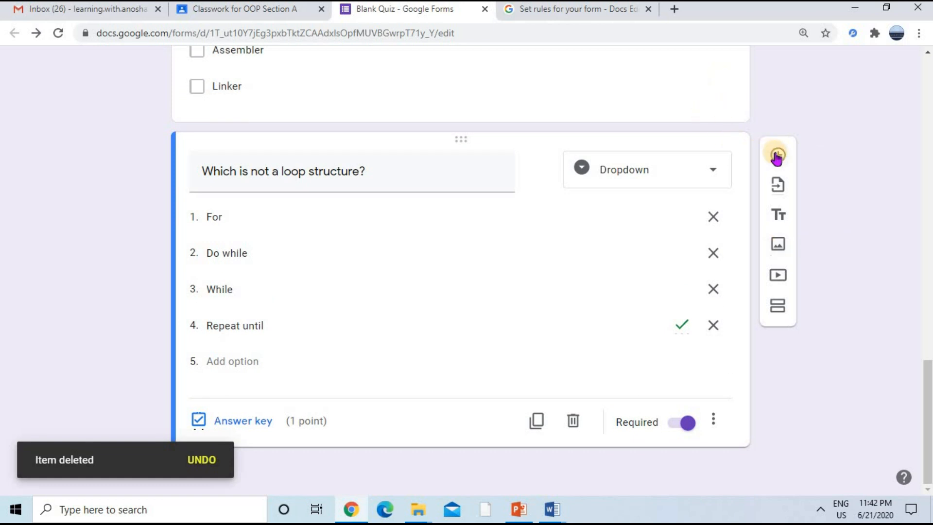
# - Add a File upload question reading "Write a program that has three decimal numbers. Calculate the Average value of these numbers."
pyautogui.click(776, 156)
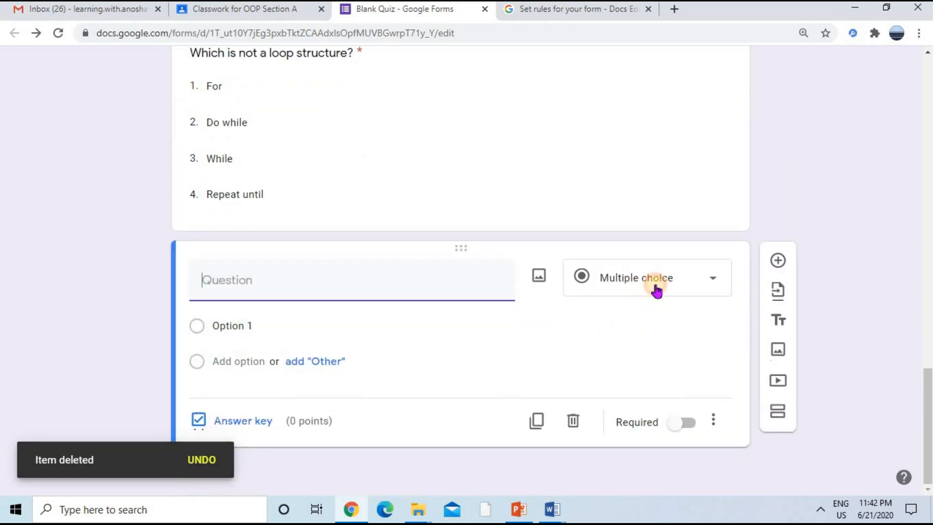
pyautogui.click(656, 292)
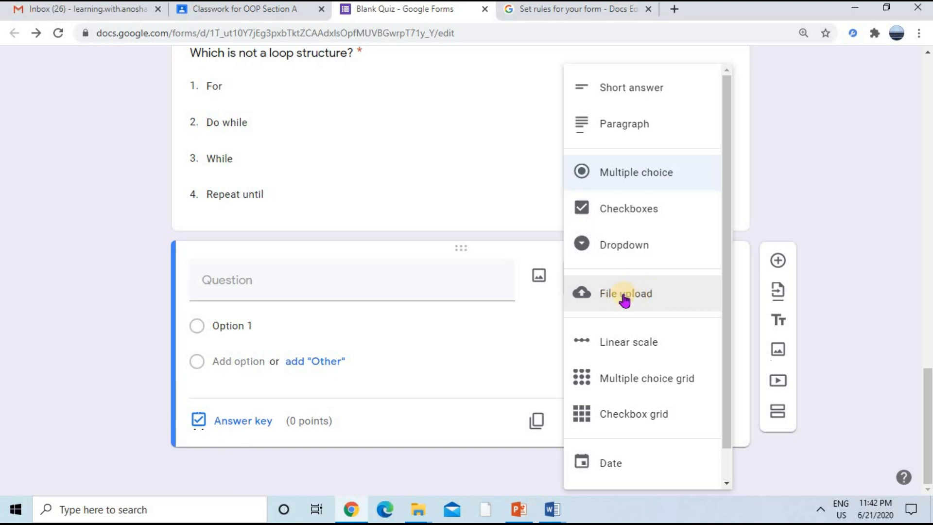
pyautogui.click(624, 296)
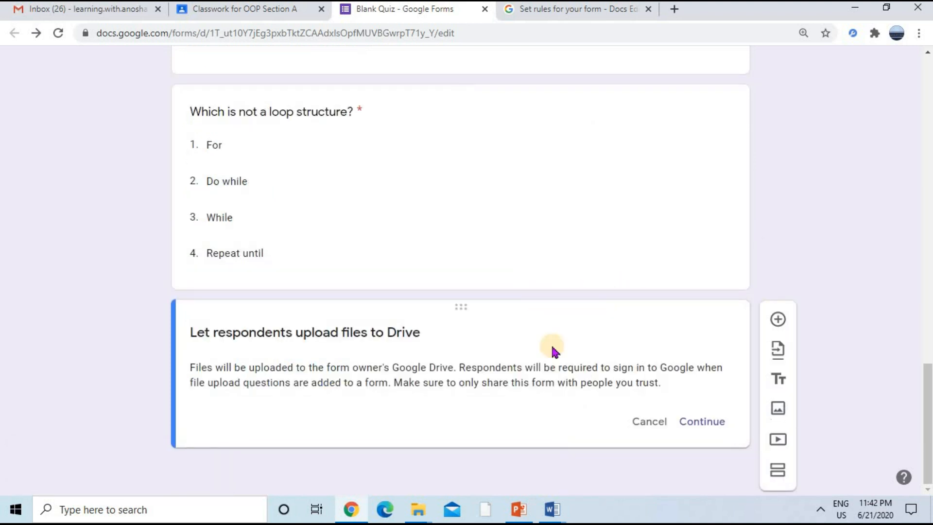
pyautogui.click(704, 423)
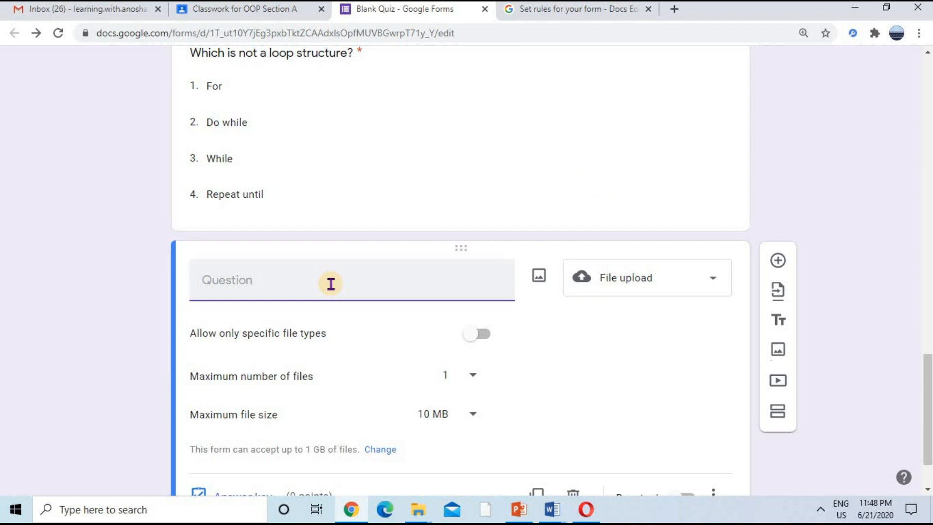
pyautogui.write('Write a program that has three decimal numbers. Calculate the Average value of these numbers.')
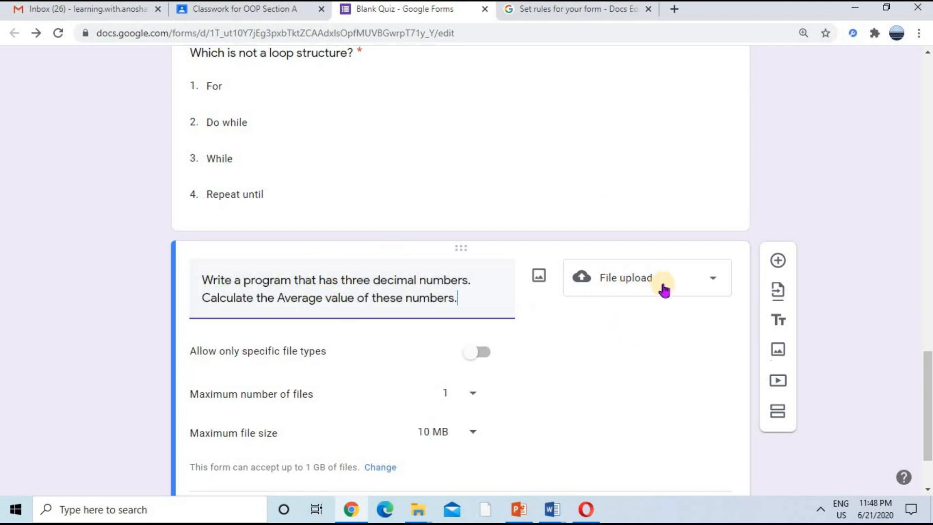
# - Restrict the file upload question to the specific file types Document, PDF and Image
pyautogui.click(484, 358)
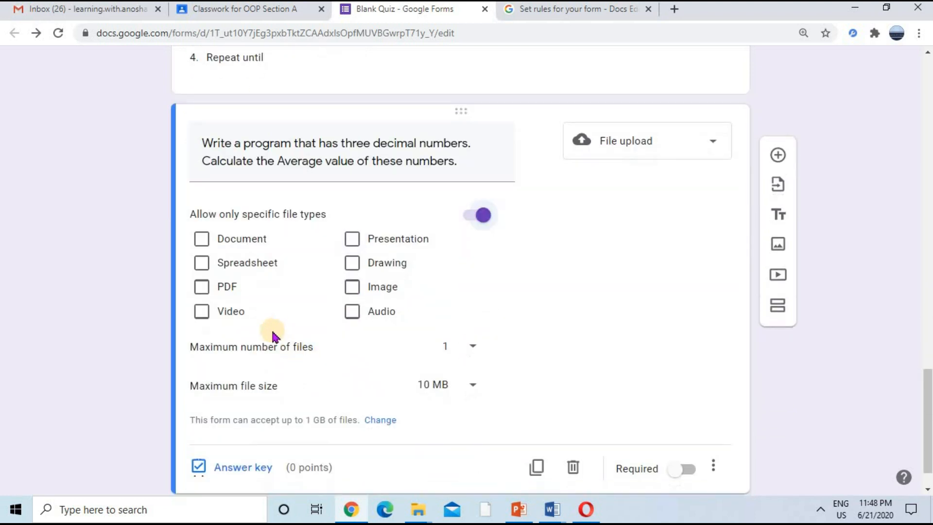
pyautogui.click(202, 239)
pyautogui.click(202, 286)
pyautogui.click(353, 289)
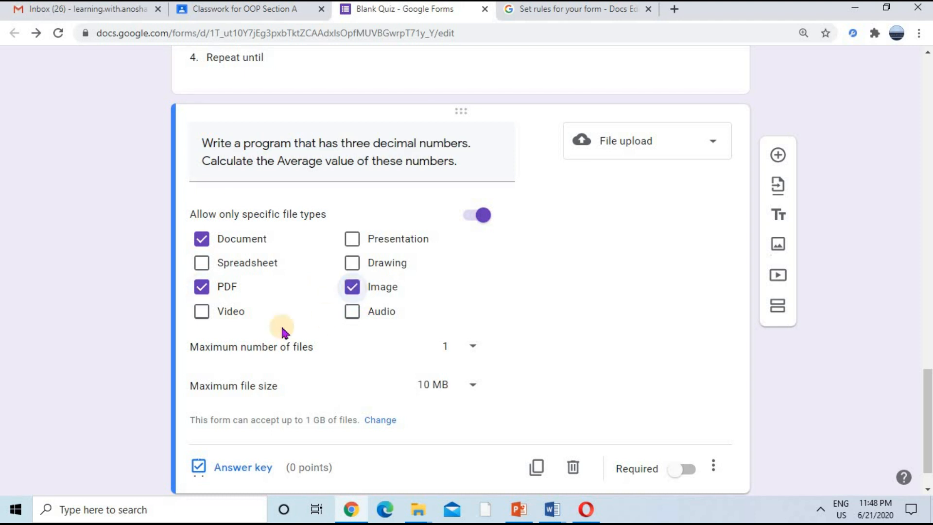
# - Limit the file upload question to 1 file with a maximum file size of 100 MB
pyautogui.click(467, 350)
pyautogui.click(466, 352)
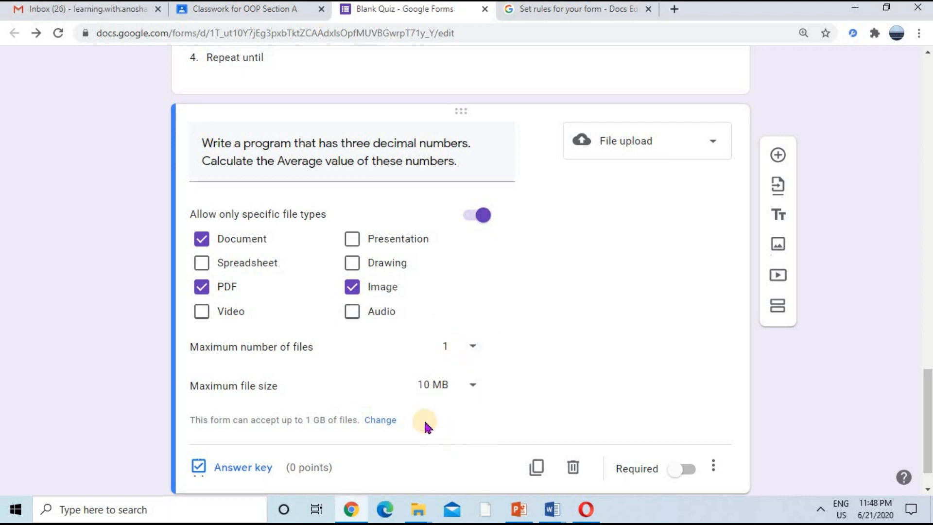
pyautogui.click(474, 388)
pyautogui.click(464, 384)
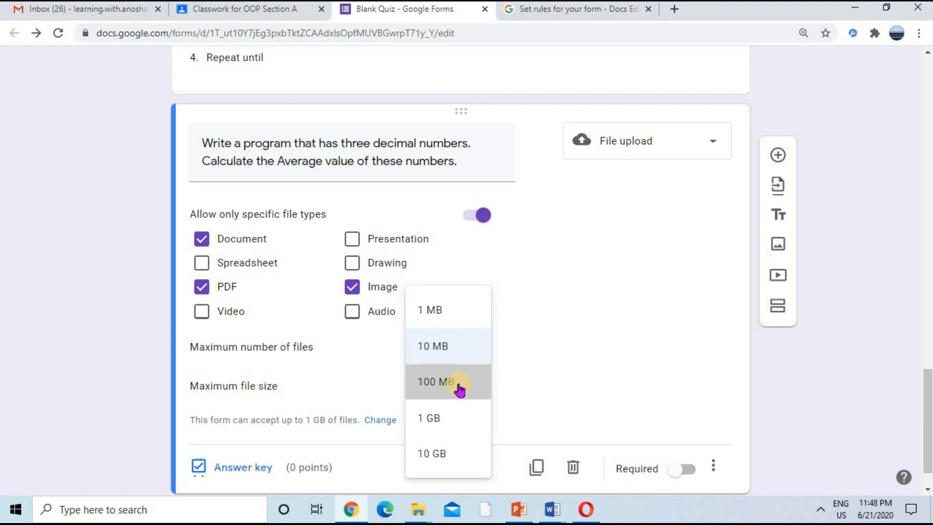
# - Assign 2 points to the file upload question in its answer key
pyautogui.scroll(-1, 432, 384)
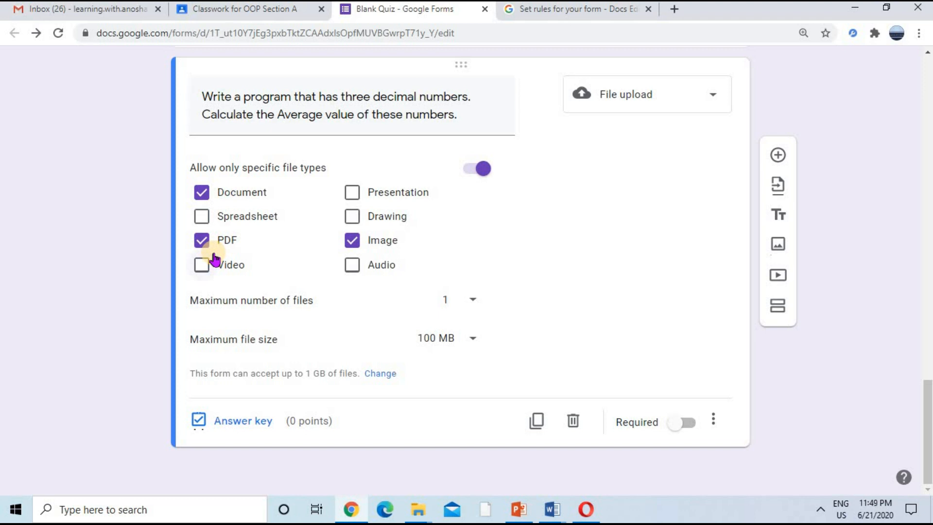
pyautogui.click(263, 440)
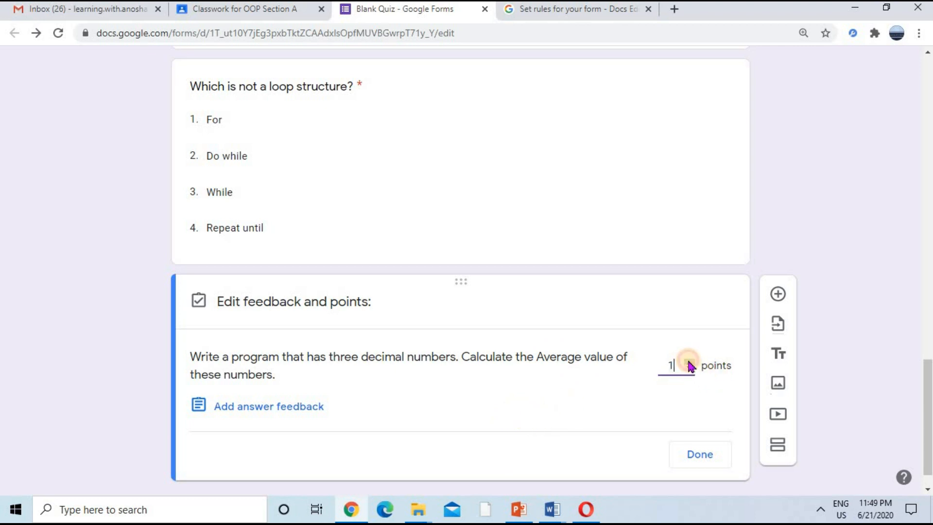
pyautogui.click(686, 458)
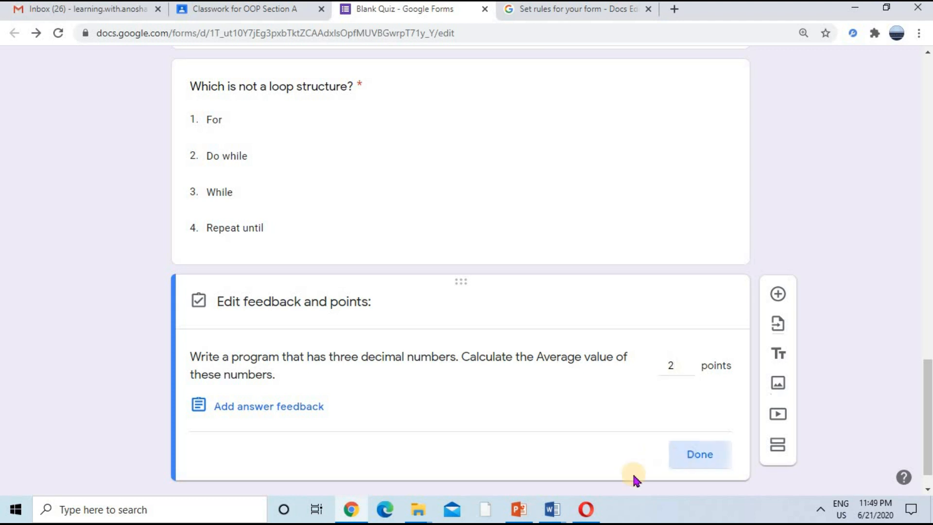
# - Look through the existing forms available for question import and leave without selecting any
pyautogui.click(778, 322)
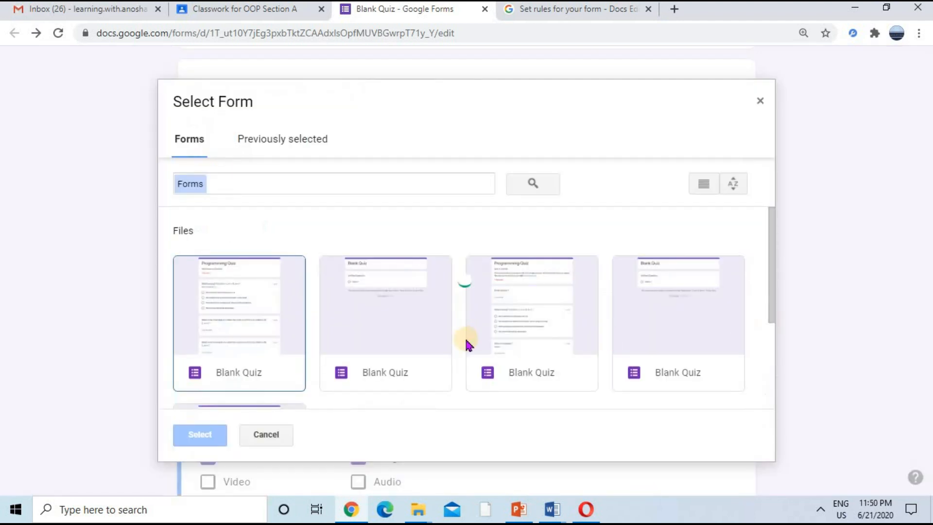
pyautogui.scroll(-3, 497, 307)
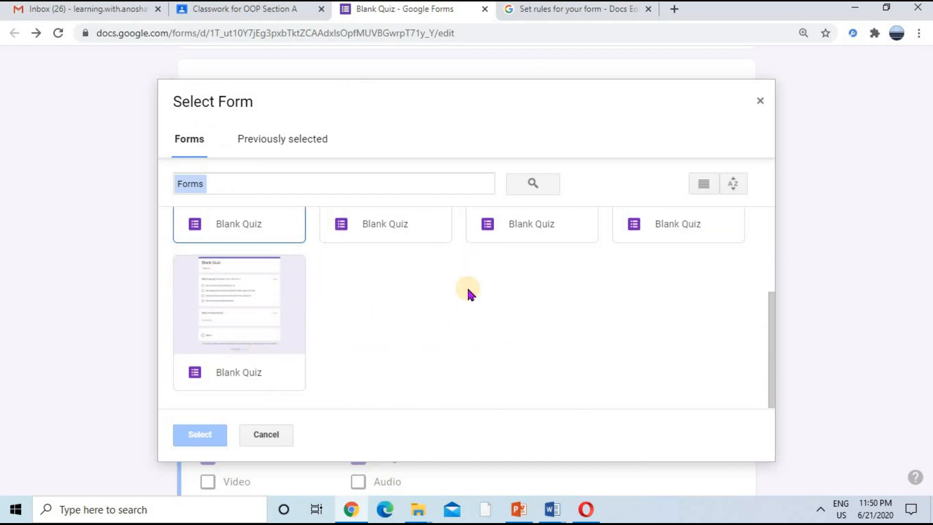
pyautogui.click(265, 433)
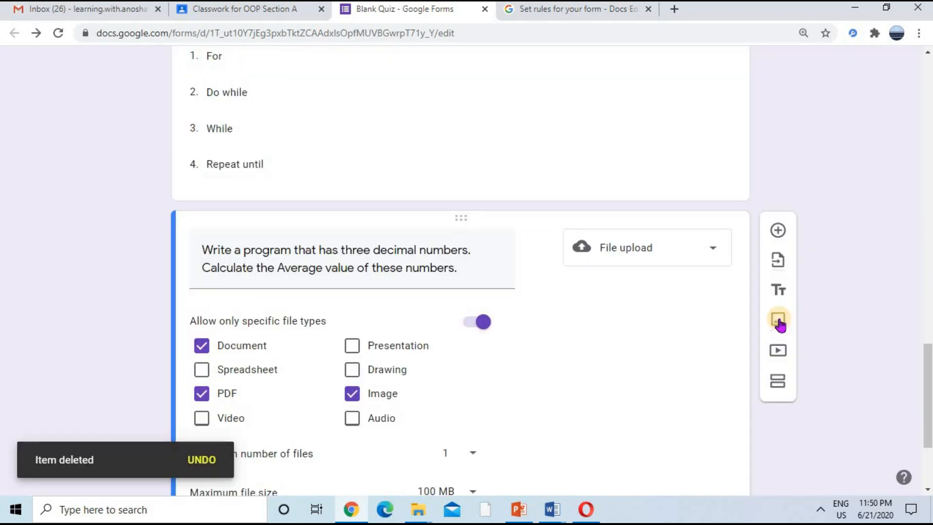
# - Insert the butterfly JPG image from the Desktop below the file upload question
pyautogui.click(780, 321)
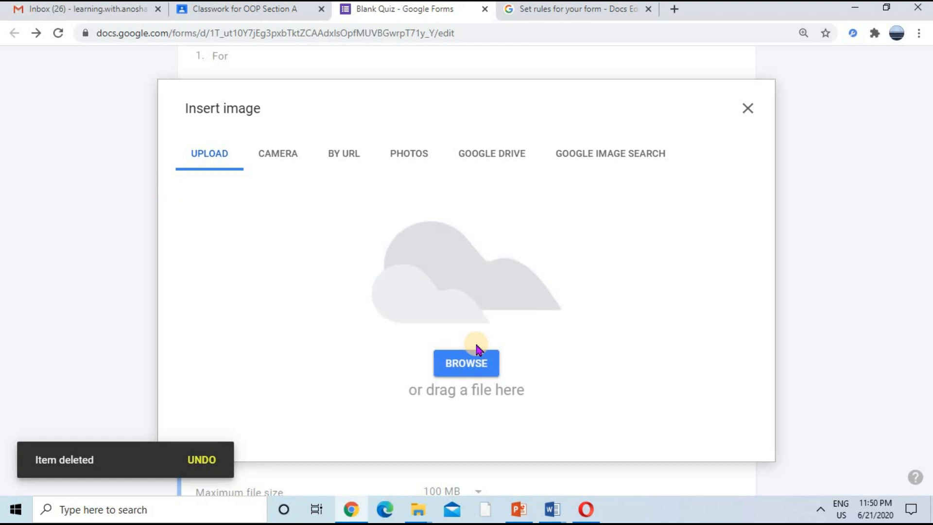
pyautogui.click(465, 365)
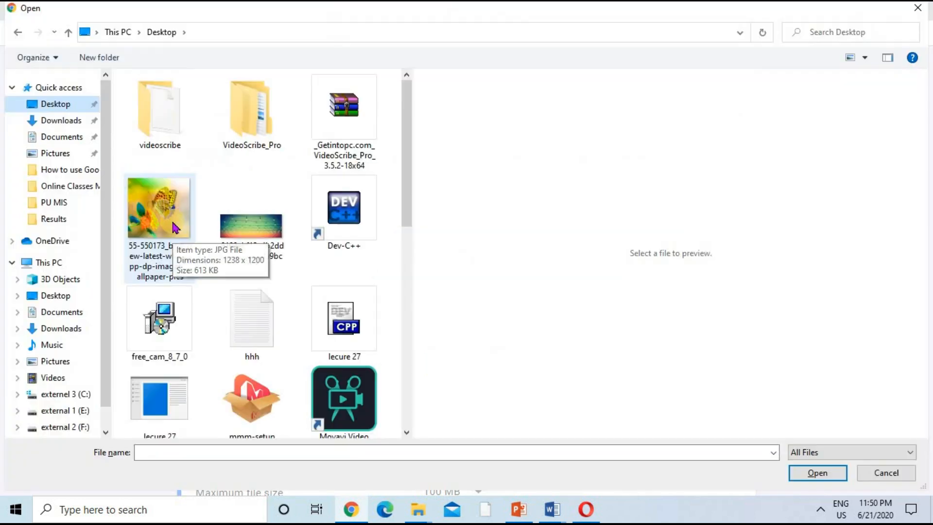
pyautogui.doubleClick(168, 224)
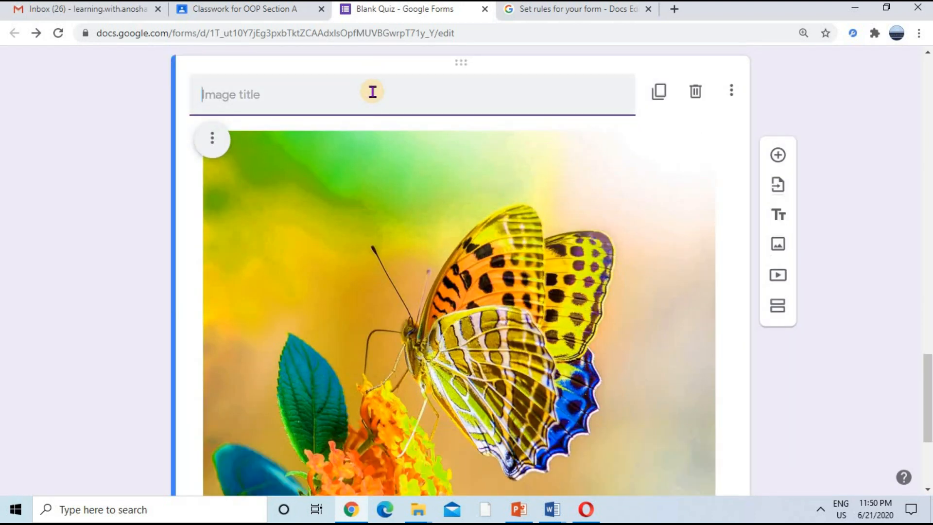
pyautogui.scroll(-3, 373, 92)
pyautogui.scroll(5, 373, 92)
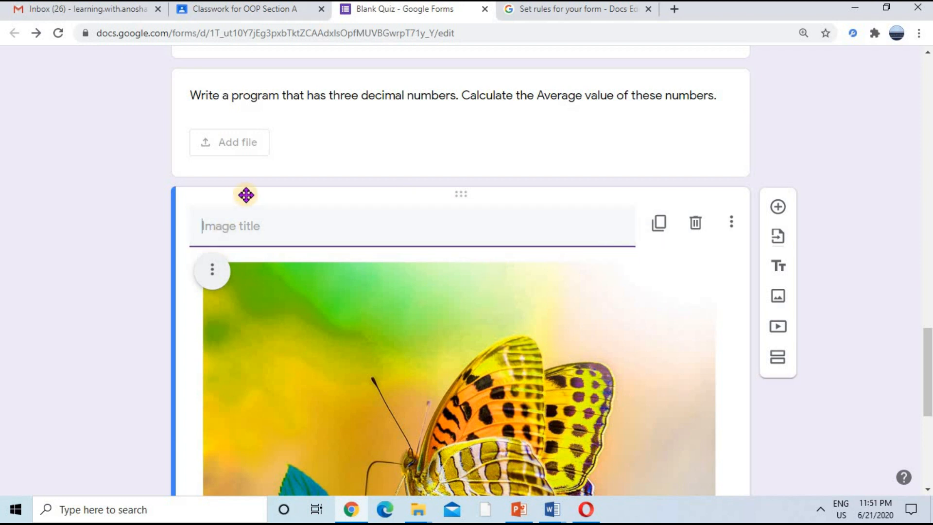
# - Title the inserted image "Butterfly" and give it the hover text "hello"
pyautogui.write('Butterfly')
pyautogui.click(732, 225)
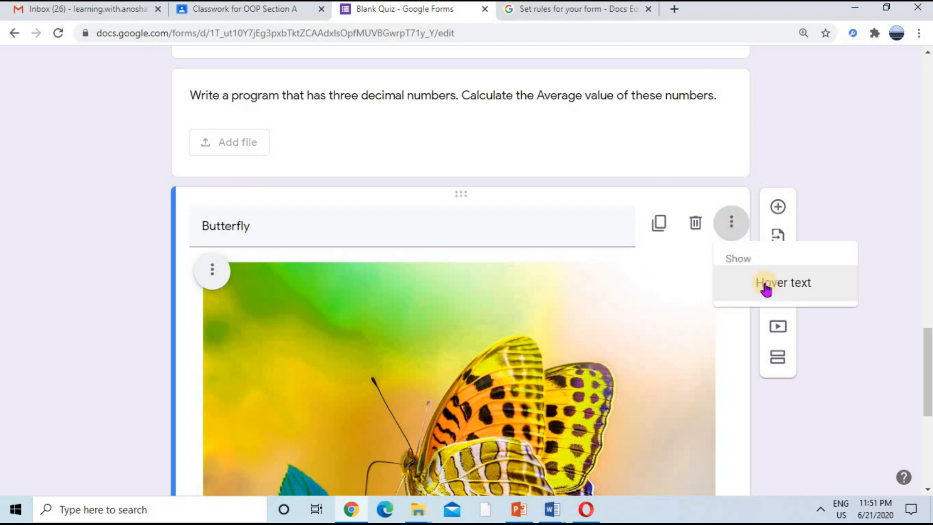
pyautogui.click(767, 287)
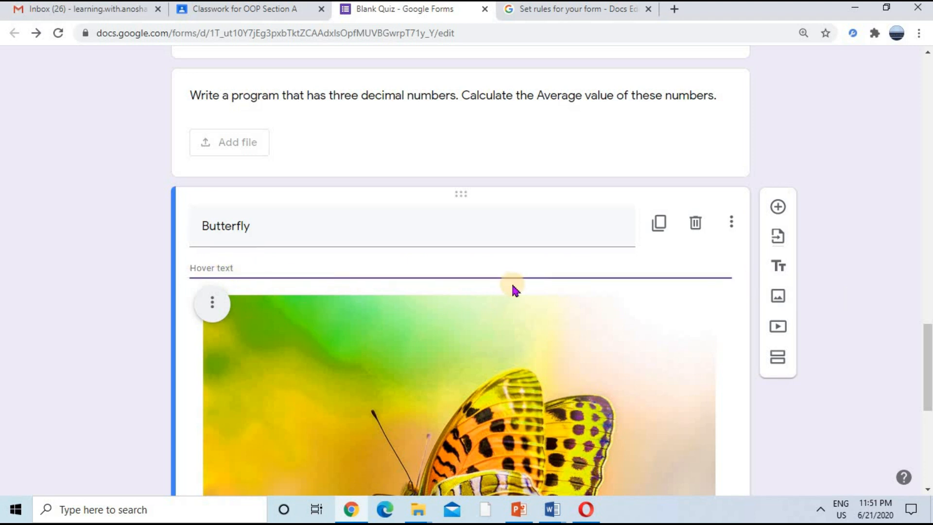
pyautogui.write('hello')
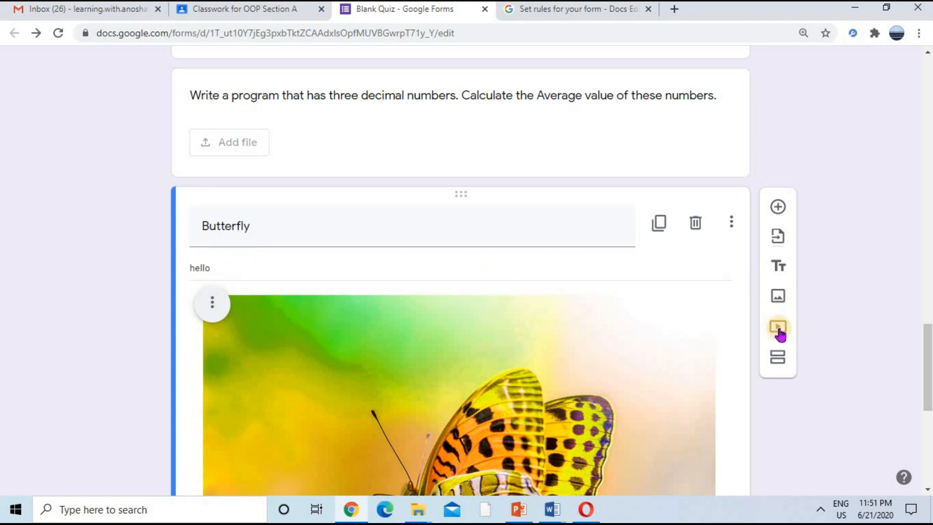
# - Examine the YouTube search and URL options for adding a video and leave without selecting one
pyautogui.click(779, 332)
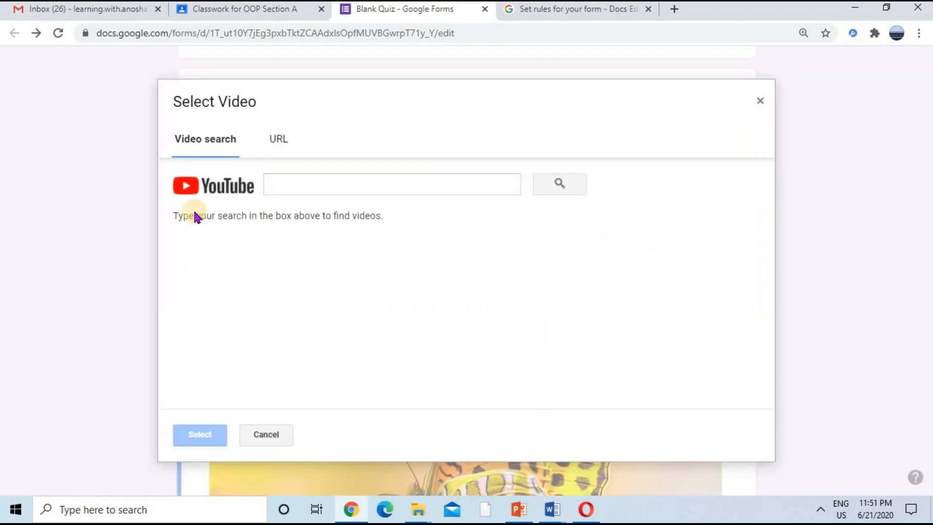
pyautogui.click(280, 139)
pyautogui.click(185, 141)
pyautogui.click(274, 140)
pyautogui.click(209, 140)
pyautogui.click(272, 438)
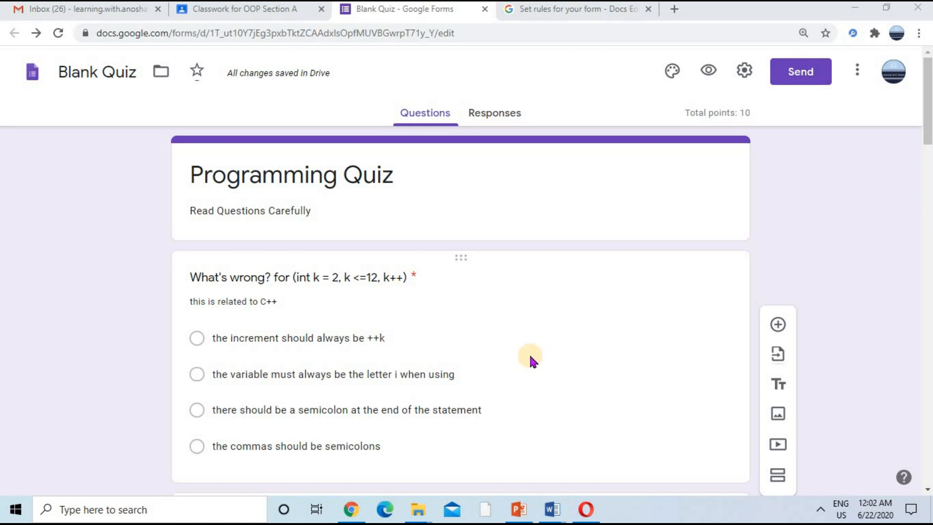
# - Add a new section after the third short-answer question and title it "Section 2"
pyautogui.scroll(-10, 531, 361)
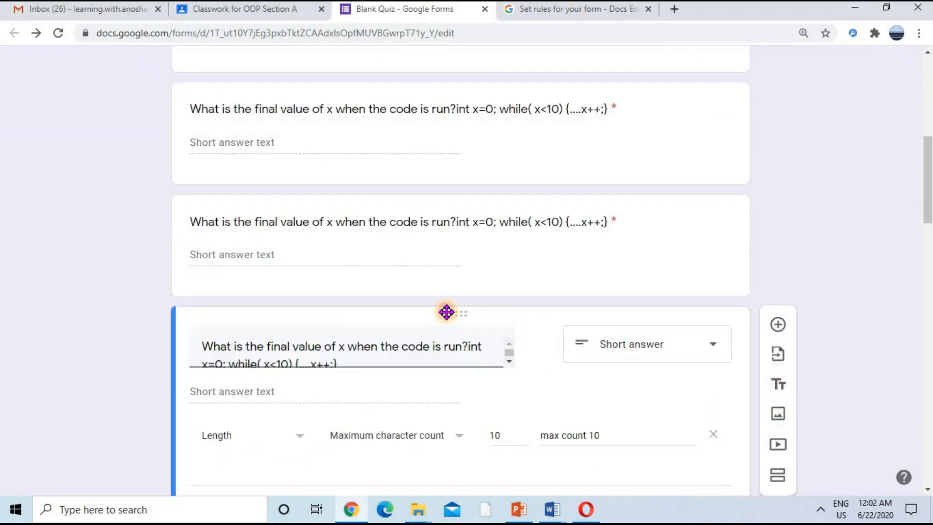
pyautogui.click(777, 477)
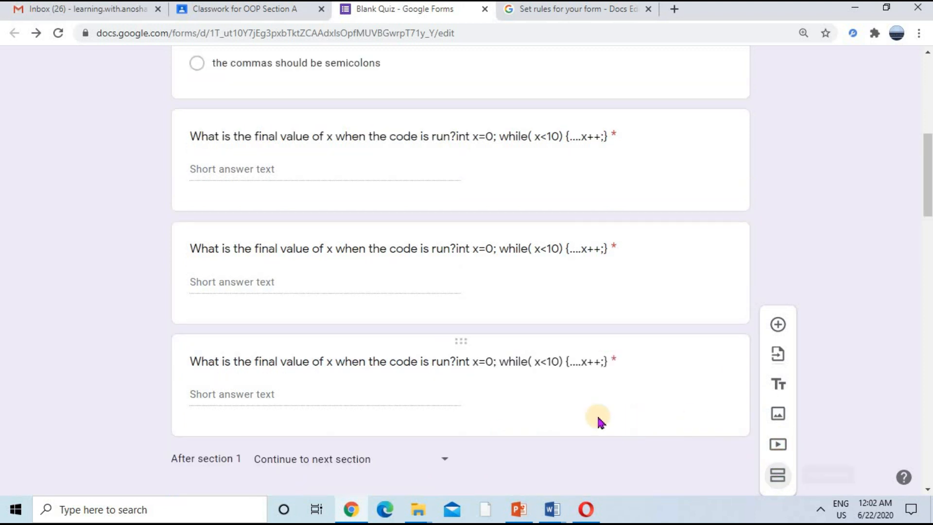
pyautogui.click(325, 232)
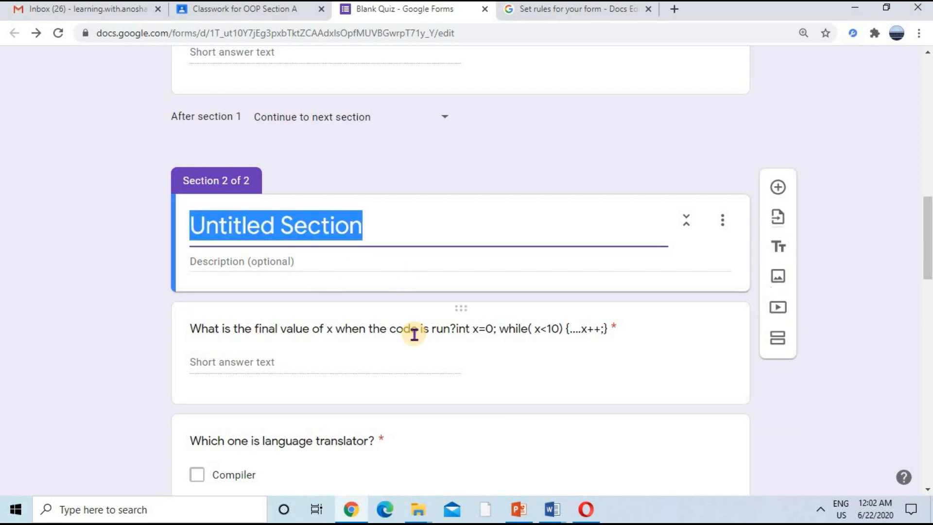
pyautogui.write('Secti')
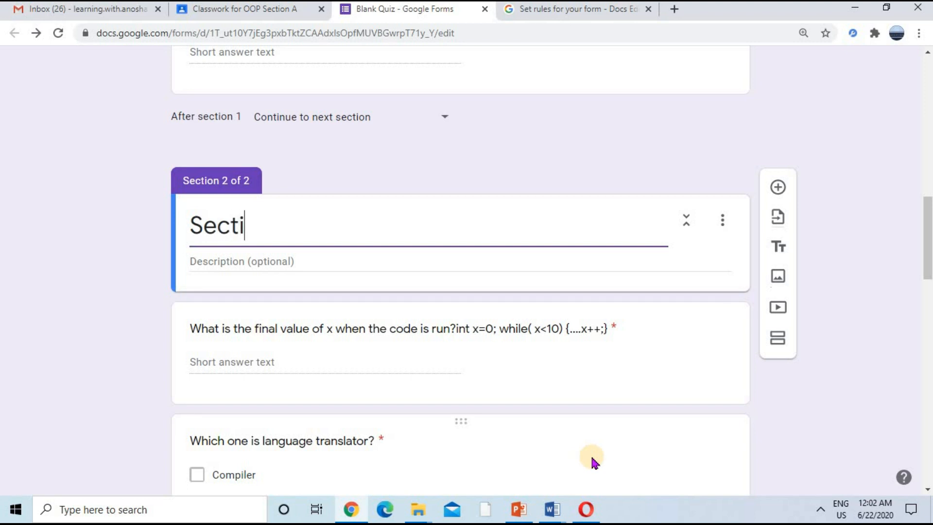
pyautogui.write('on 2')
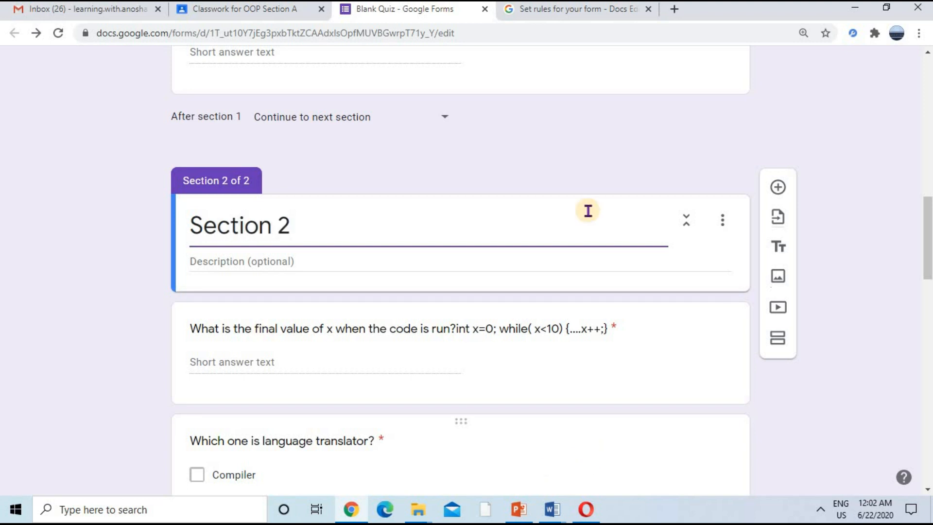
pyautogui.click(292, 258)
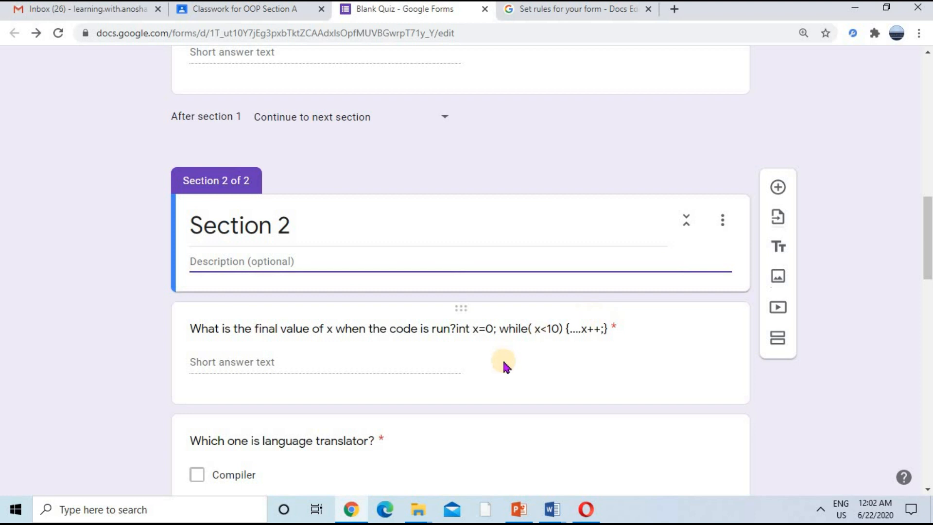
# - Turn on email address collection and limit respondents to 1 response in the general form settings
pyautogui.scroll(-14, 469, 316)
pyautogui.scroll(-8, 470, 322)
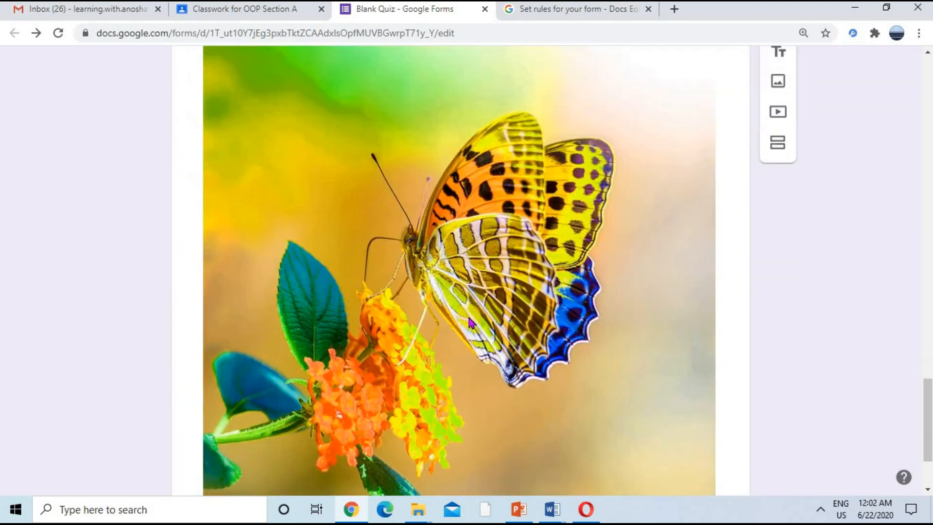
pyautogui.scroll(6, 466, 300)
pyautogui.scroll(20, 465, 302)
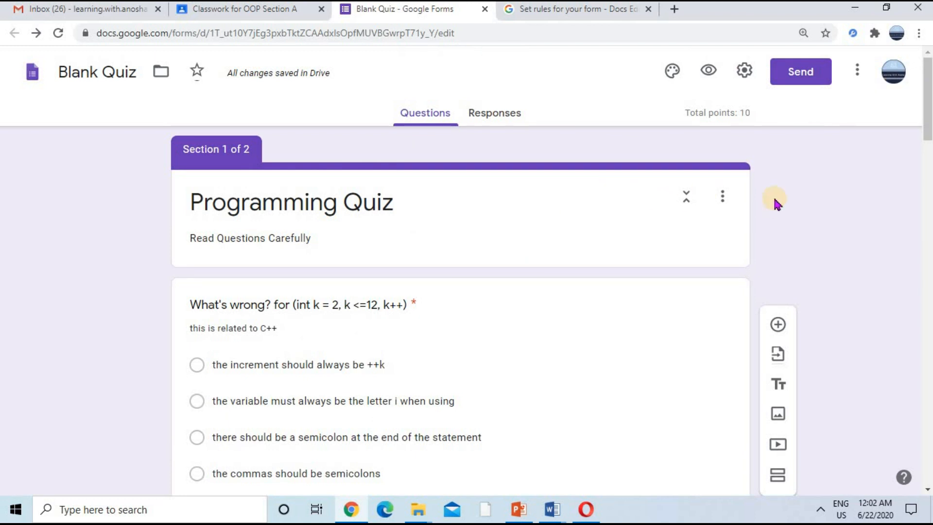
pyautogui.click(745, 73)
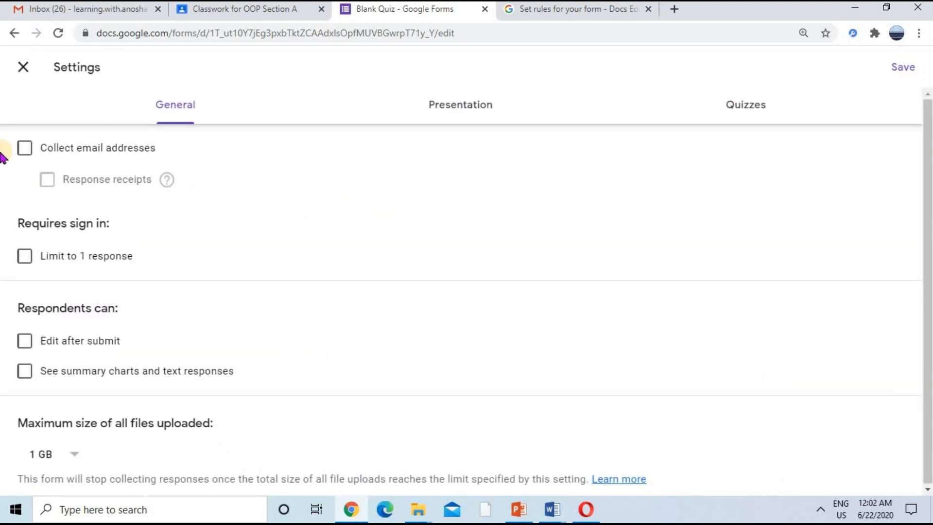
pyautogui.click(25, 154)
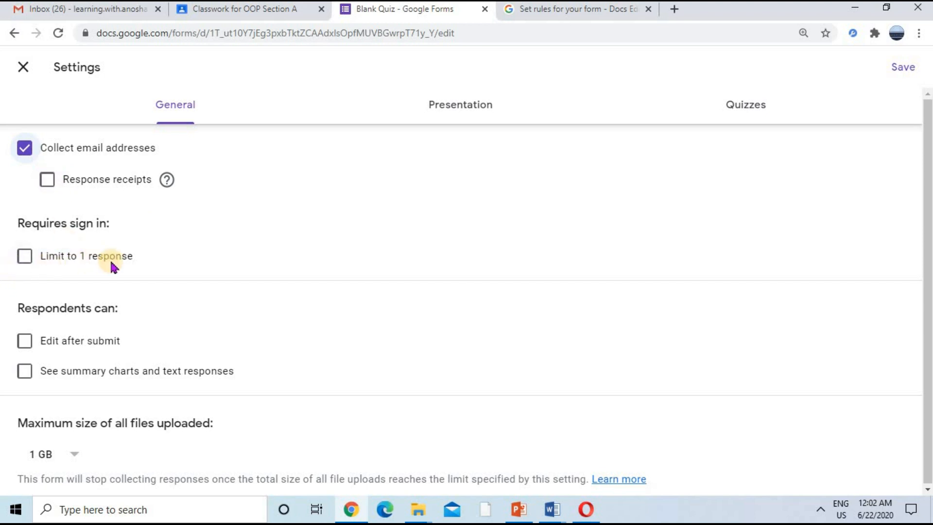
pyautogui.click(23, 263)
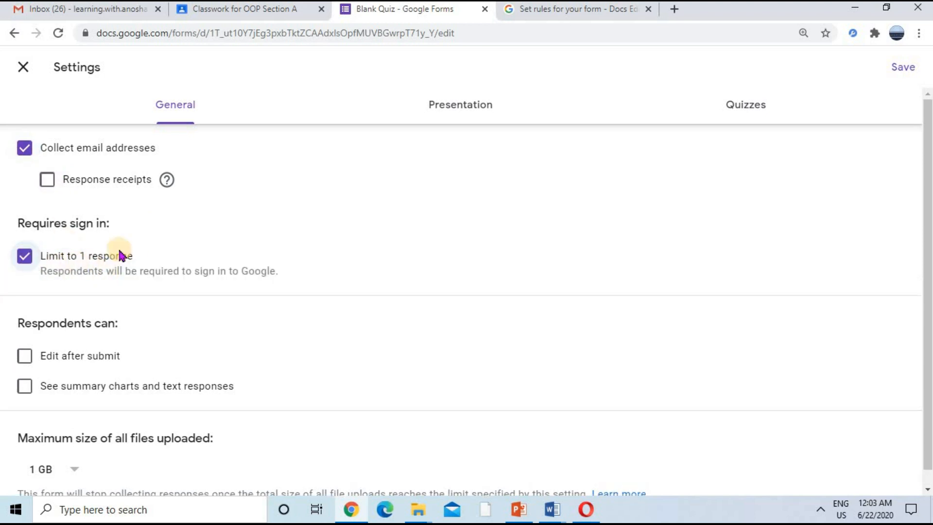
pyautogui.scroll(-1, 239, 242)
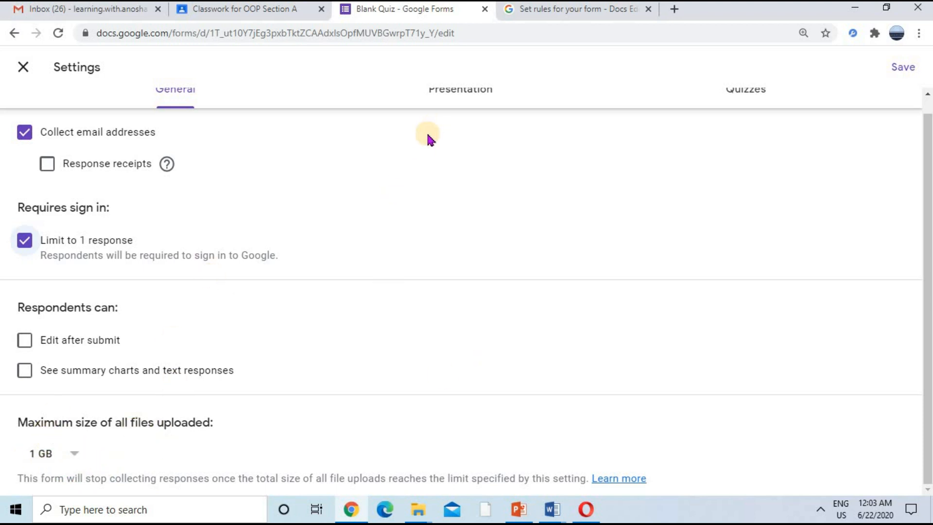
pyautogui.scroll(1, 438, 126)
# - Enable the progress bar and shuffled question order, and save the form settings after checking the quiz options
pyautogui.click(461, 110)
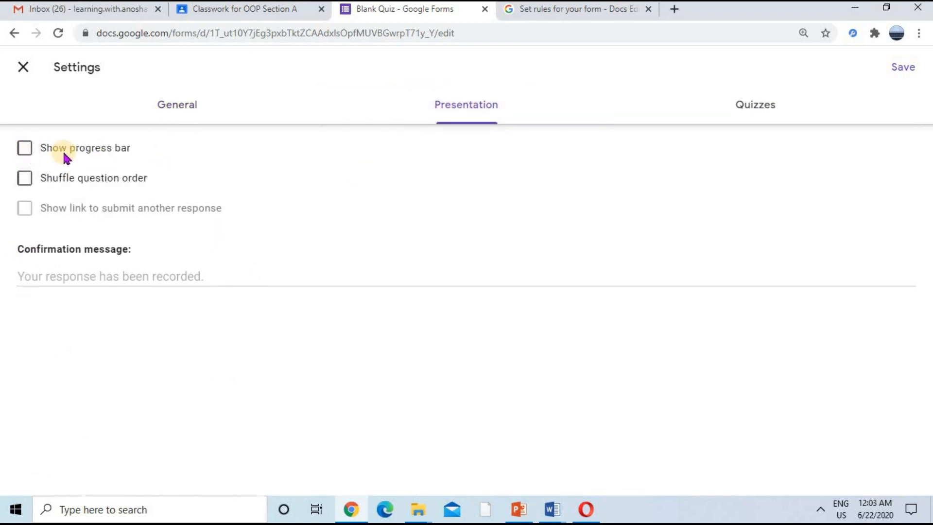
pyautogui.click(25, 149)
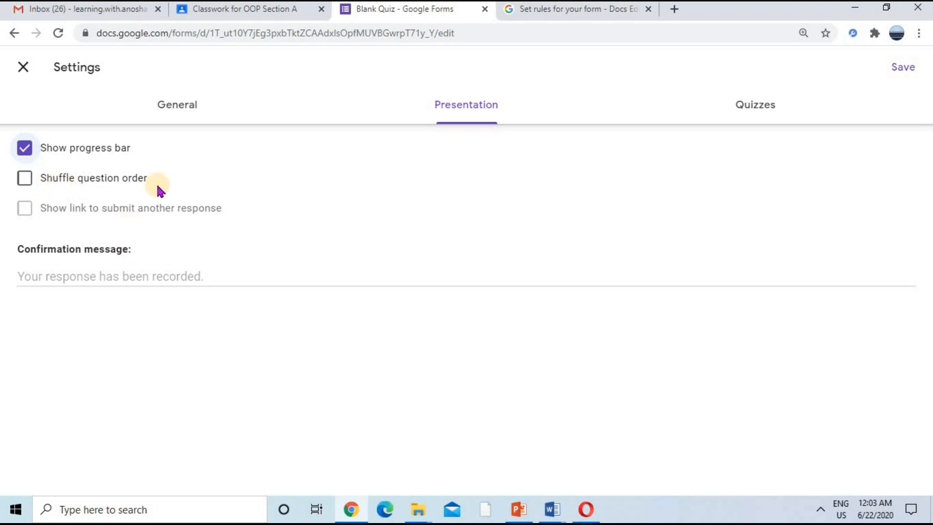
pyautogui.click(24, 179)
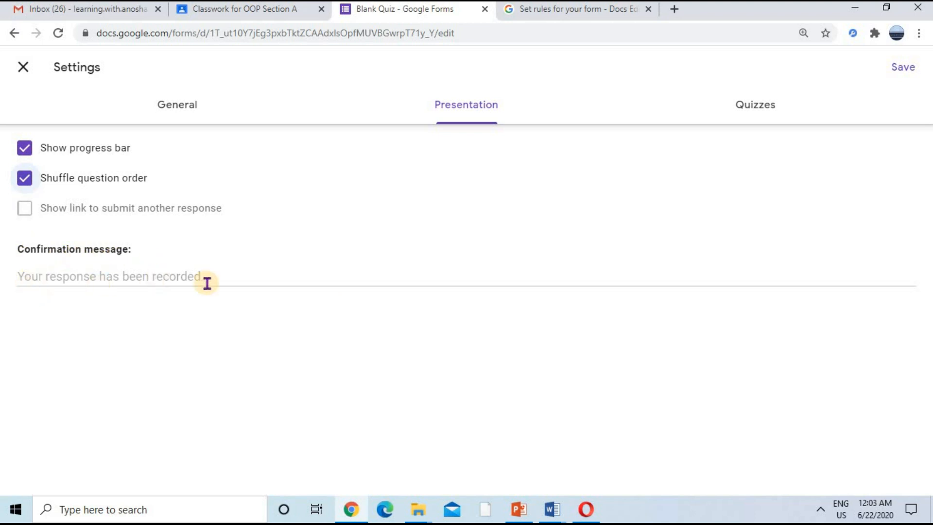
pyautogui.click(20, 267)
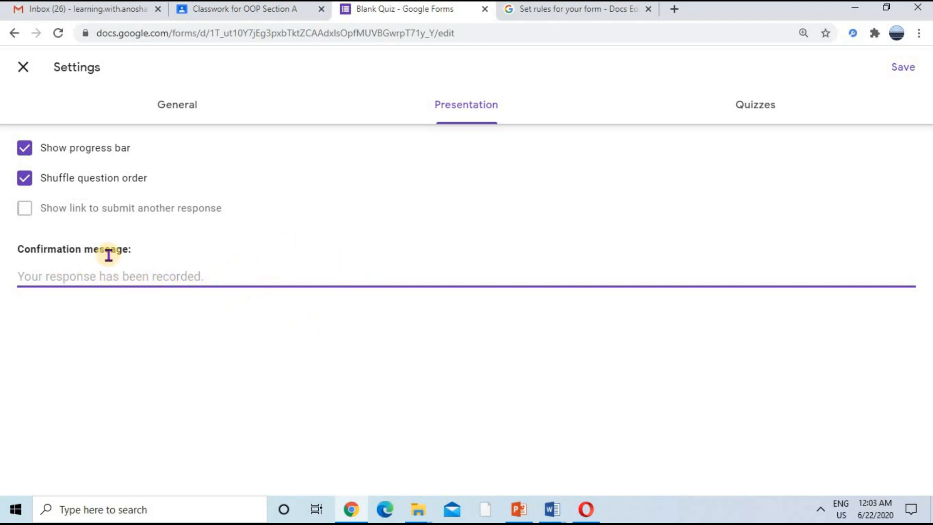
pyautogui.click(781, 111)
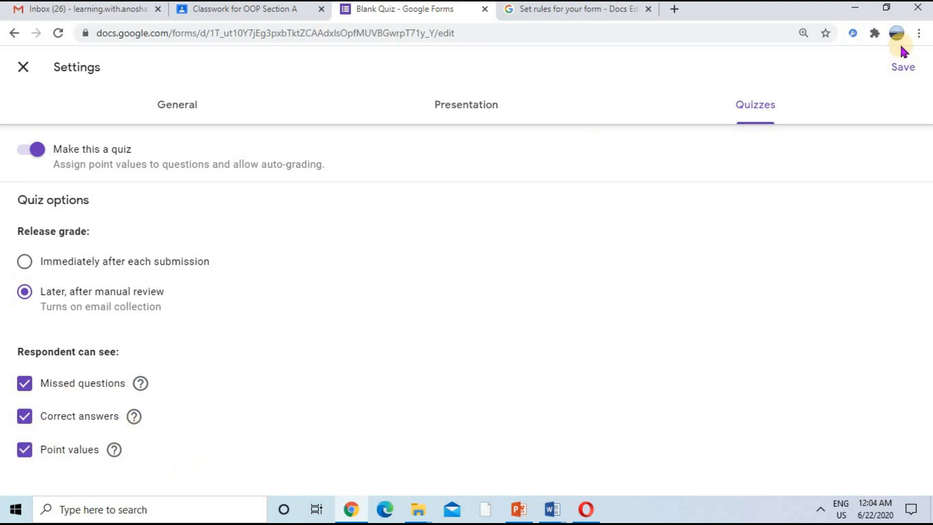
pyautogui.click(921, 67)
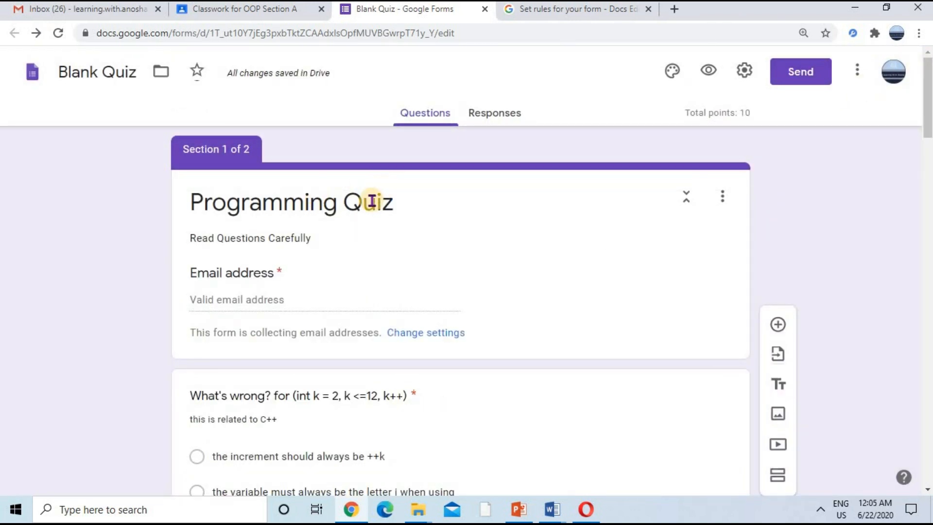
# - Preview the Programming Quiz form as a respondent and look over its header and first questions
pyautogui.click(712, 72)
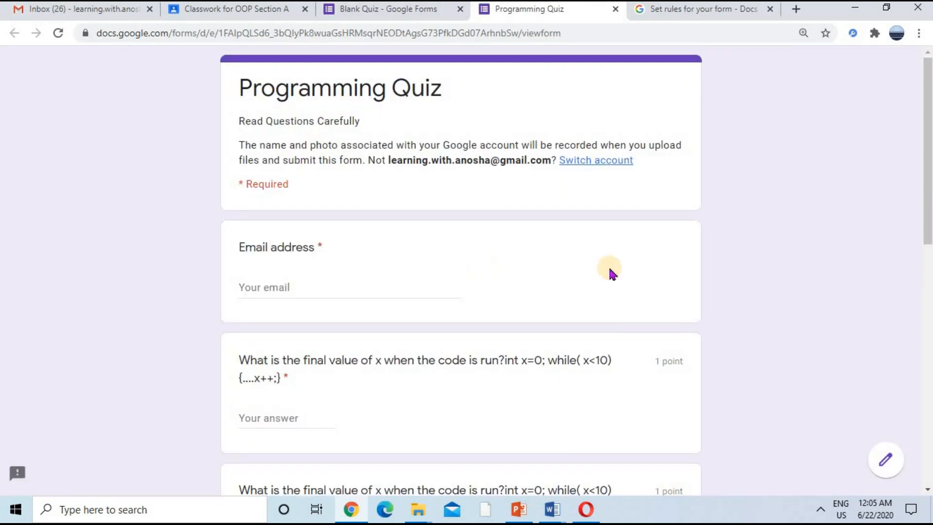
pyautogui.scroll(-8, 677, 306)
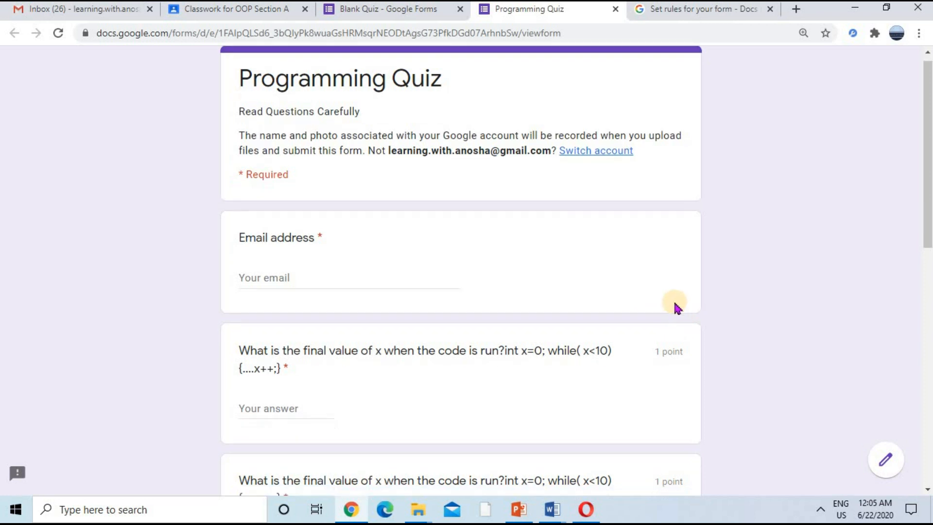
pyautogui.scroll(8, 670, 298)
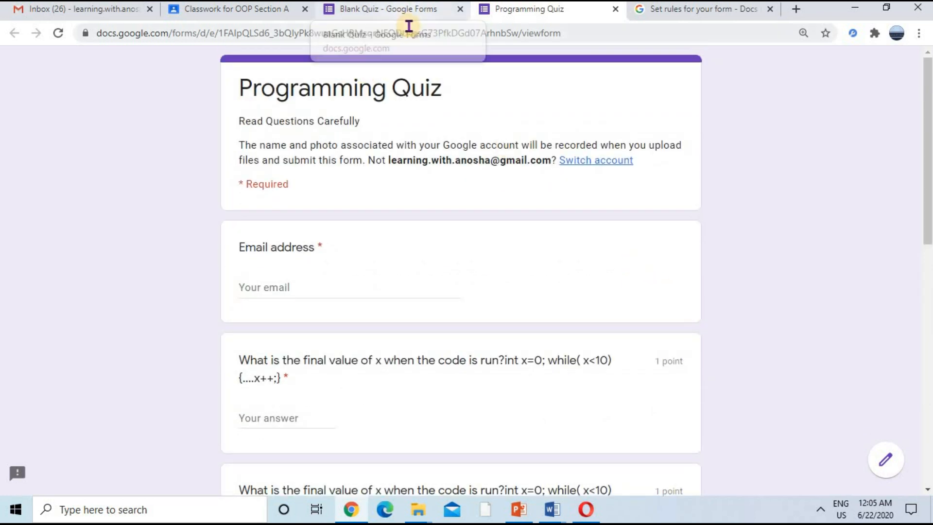
# - Back in the form editor, set the coloured yarn image from the Work and School themes as the form header
pyautogui.click(409, 9)
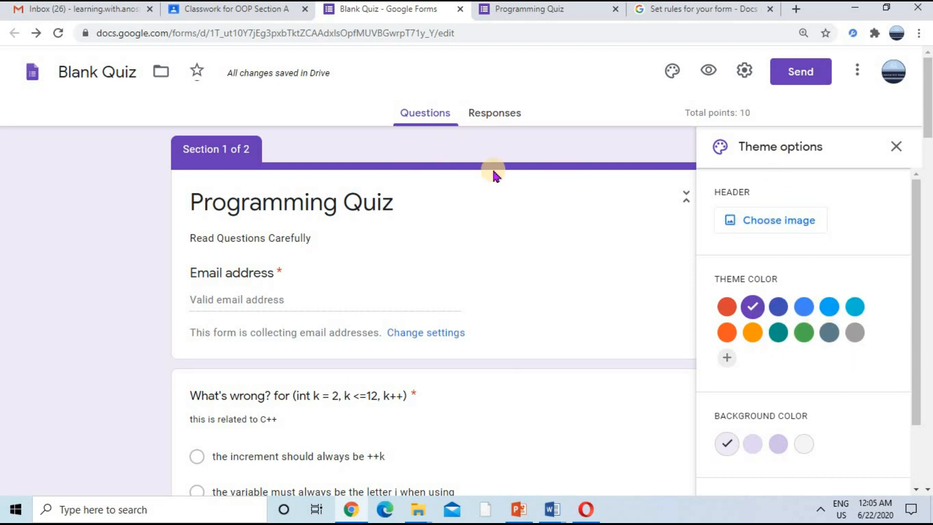
pyautogui.click(747, 223)
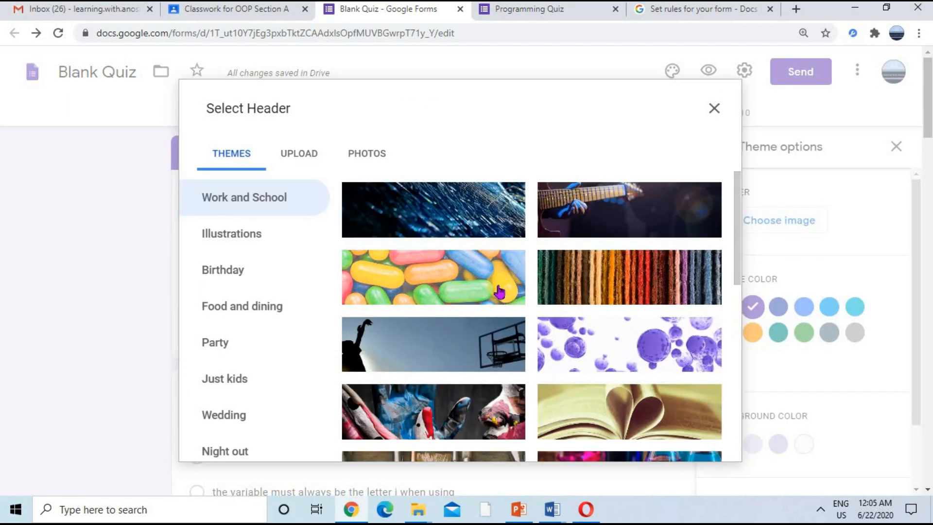
pyautogui.click(608, 286)
pyautogui.click(719, 441)
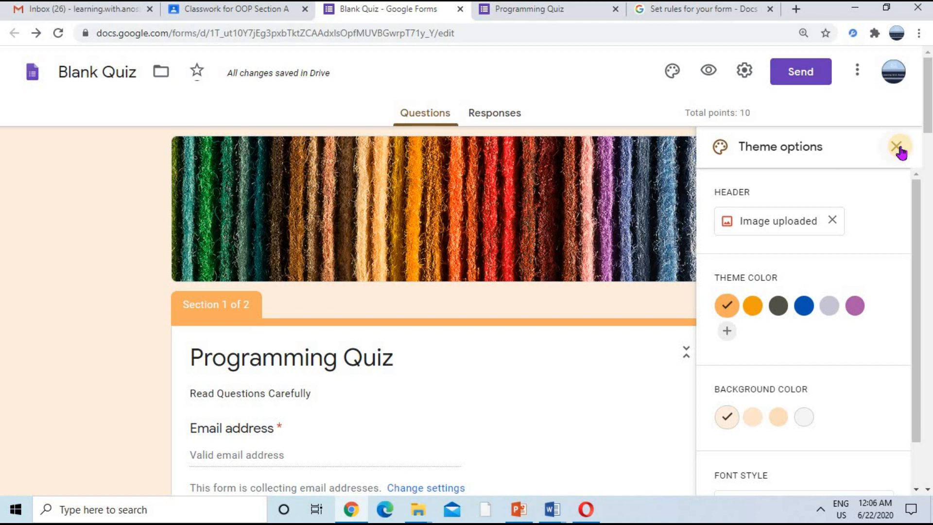
pyautogui.click(898, 147)
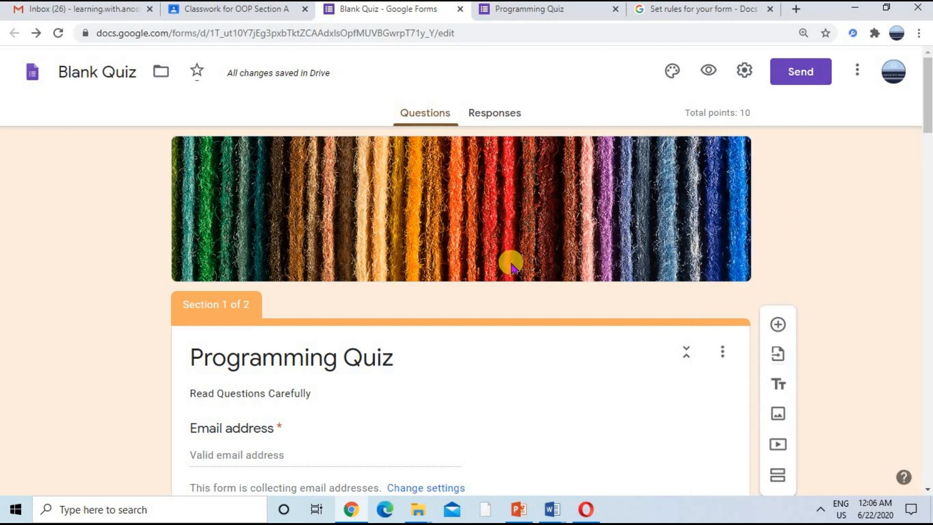
# - Look through the themed form and assign the Programming Quiz to all students of OOP Section A in Classroom
pyautogui.scroll(-3, 505, 258)
pyautogui.scroll(-8, 503, 255)
pyautogui.scroll(11, 503, 253)
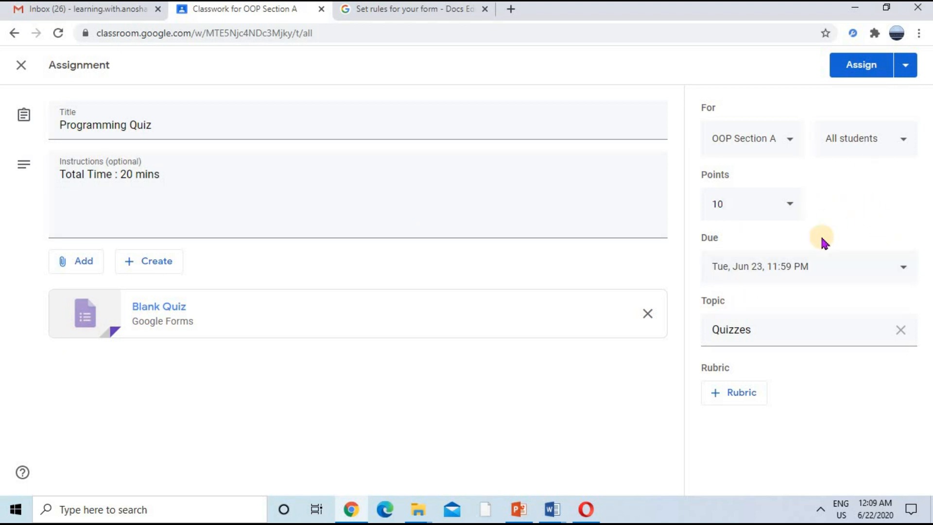
pyautogui.click(862, 73)
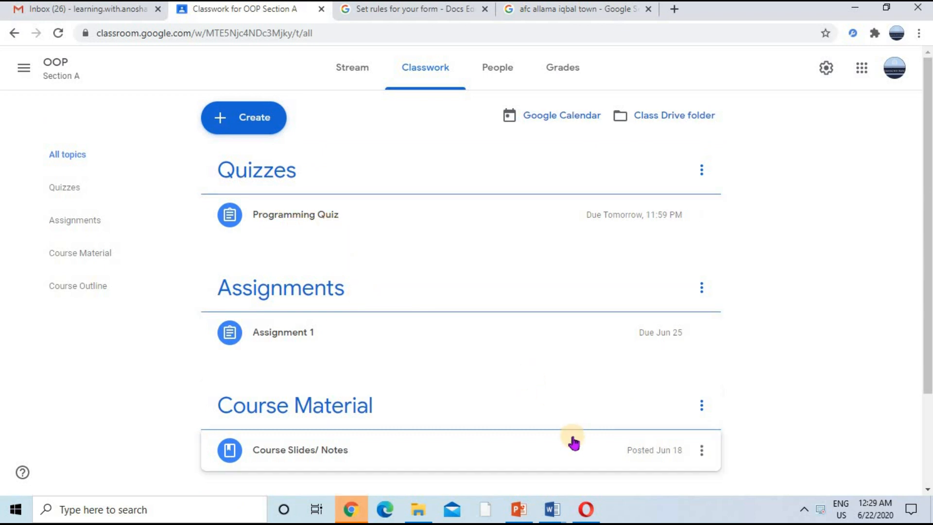
# - Switch to the student's Classroom in Opera and open the OOP Section A class from the class list
pyautogui.click(584, 519)
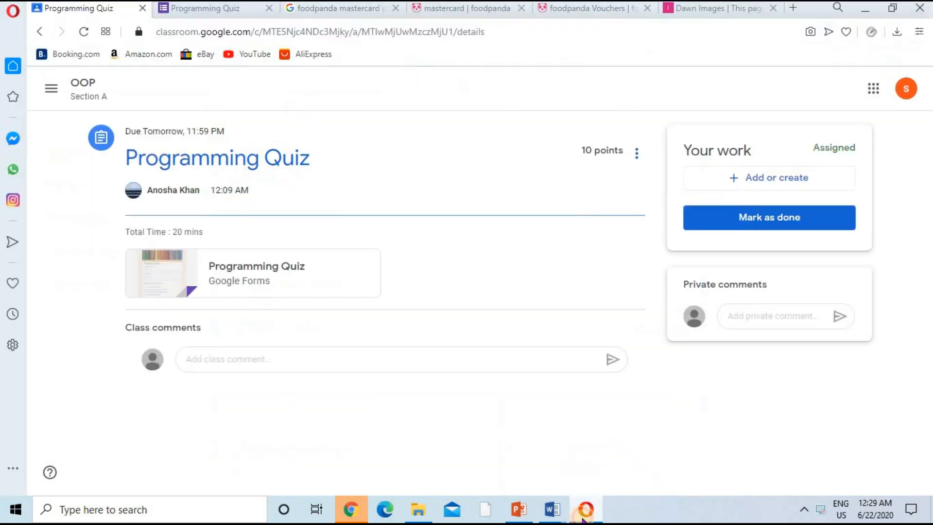
pyautogui.click(51, 89)
pyautogui.click(66, 94)
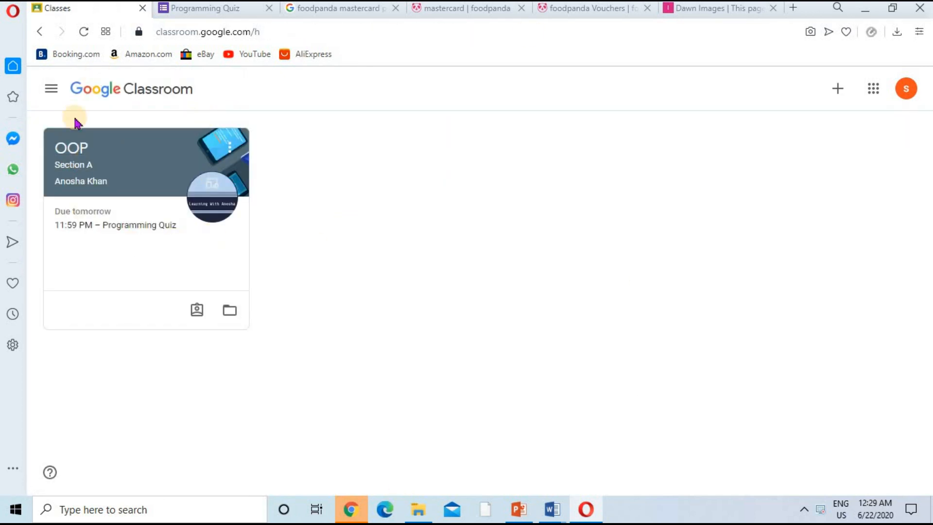
pyautogui.click(66, 156)
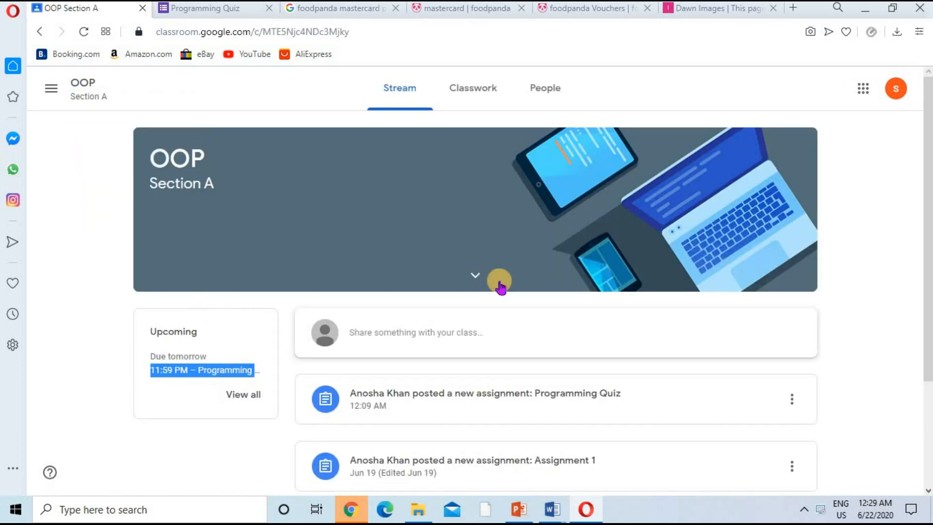
# - Check the upcoming work in the class stream and open the Programming Quiz assignment details from the classwork
pyautogui.click(163, 405)
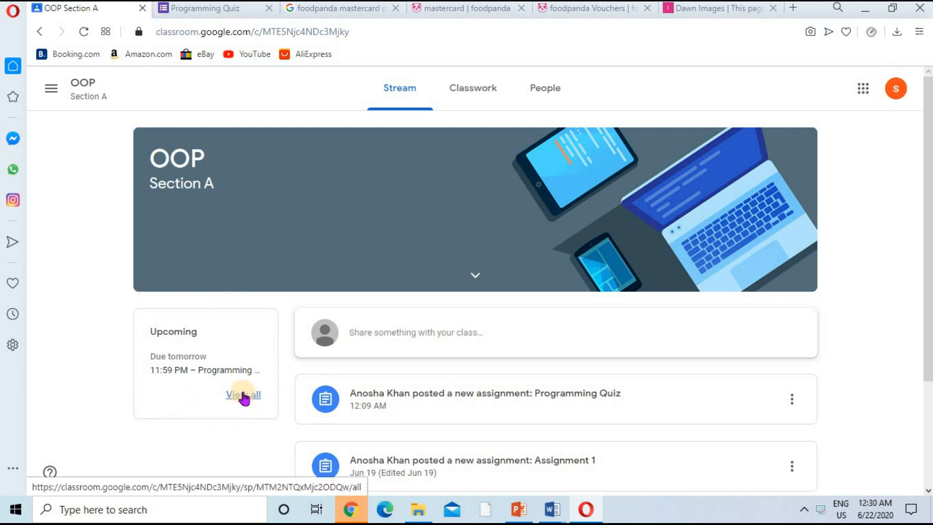
pyautogui.click(491, 99)
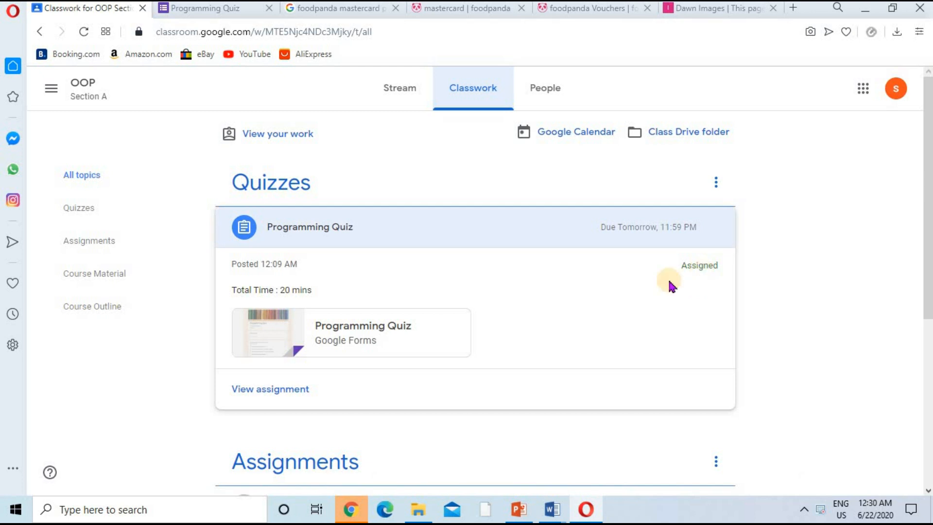
pyautogui.click(271, 395)
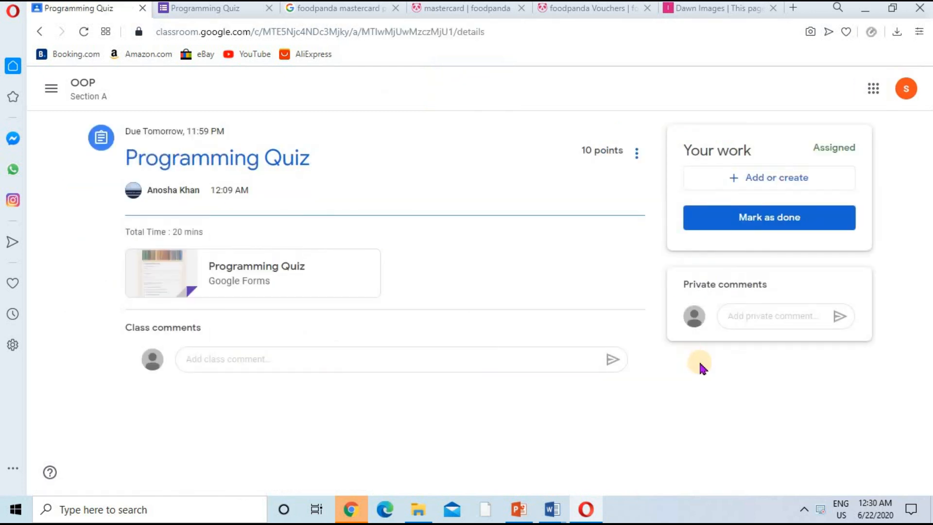
# - Open the assignment's attached Google Form and examine its header, email field, questions, points and page progress as a student
pyautogui.click(247, 274)
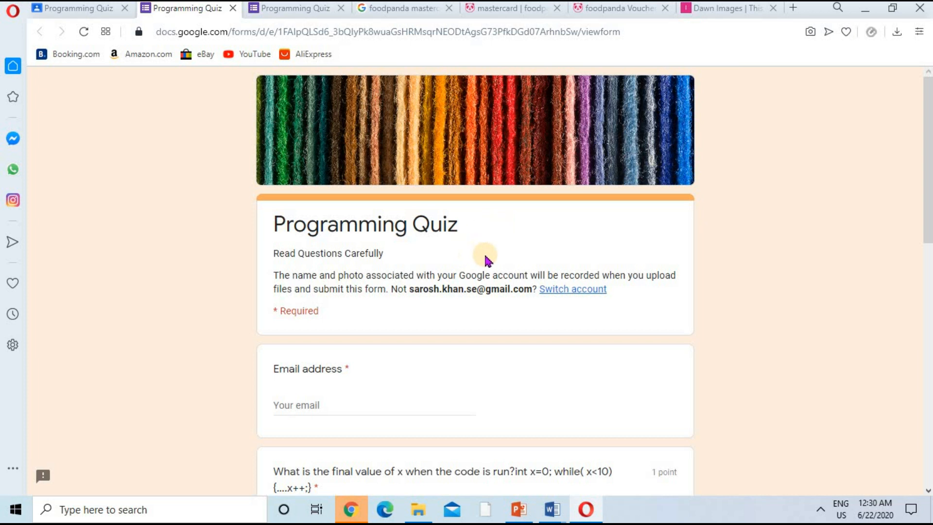
pyautogui.scroll(-8, 485, 260)
pyautogui.scroll(-4, 498, 260)
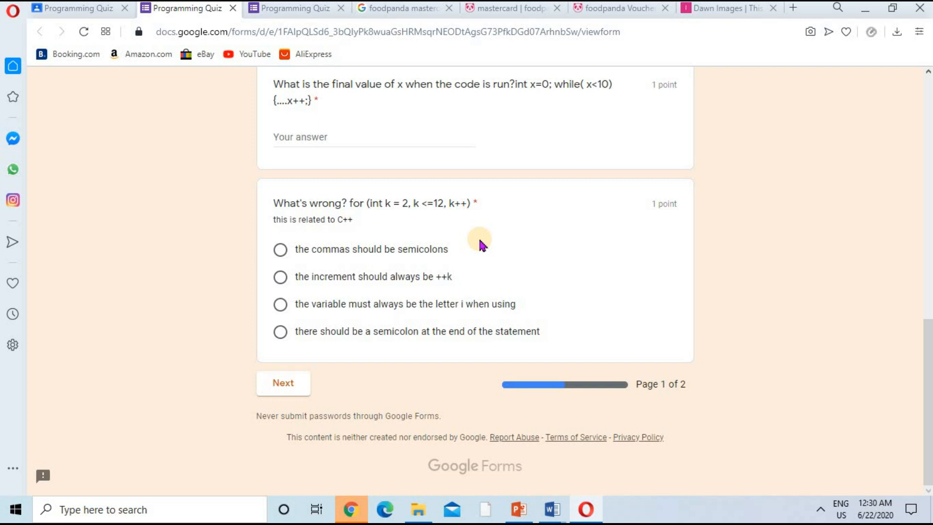
pyautogui.scroll(10, 479, 254)
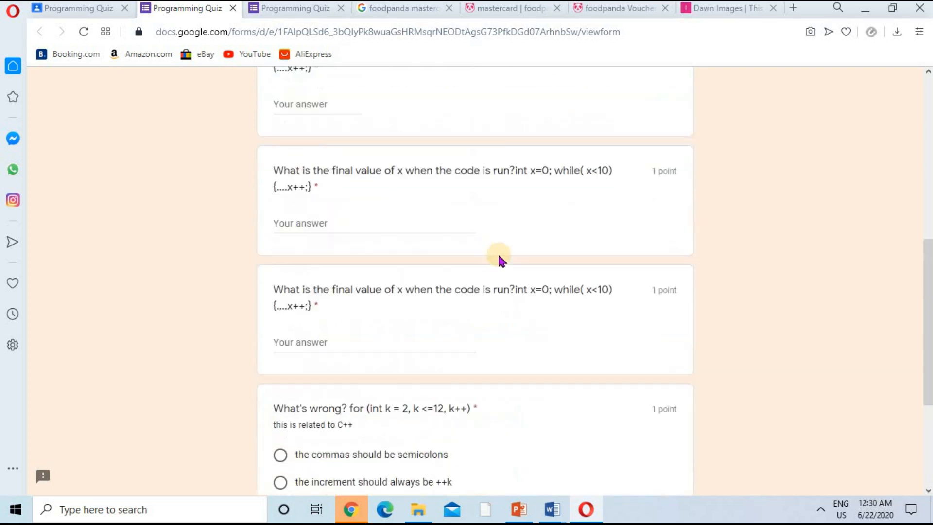
pyautogui.scroll(3, 436, 270)
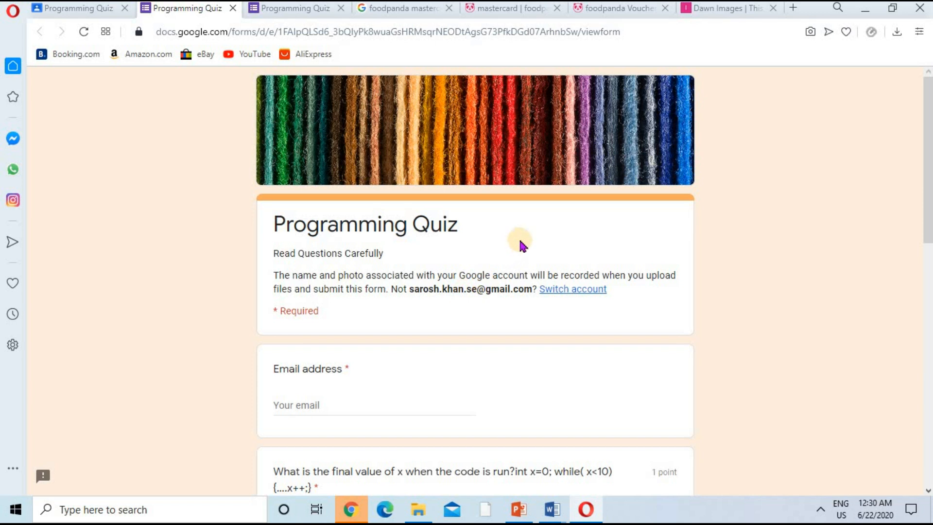